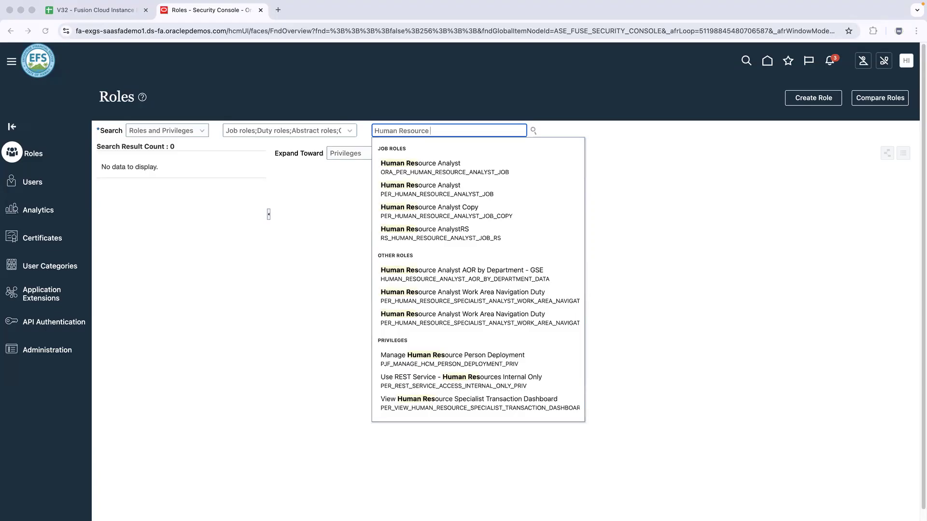
# Search for "Human Resource Speciali" and open the Human Resource Specialist job role with code ORA_PER_HUMAN_RESOURCE_SPECIALIST_JOB
pyautogui.write('Spe')
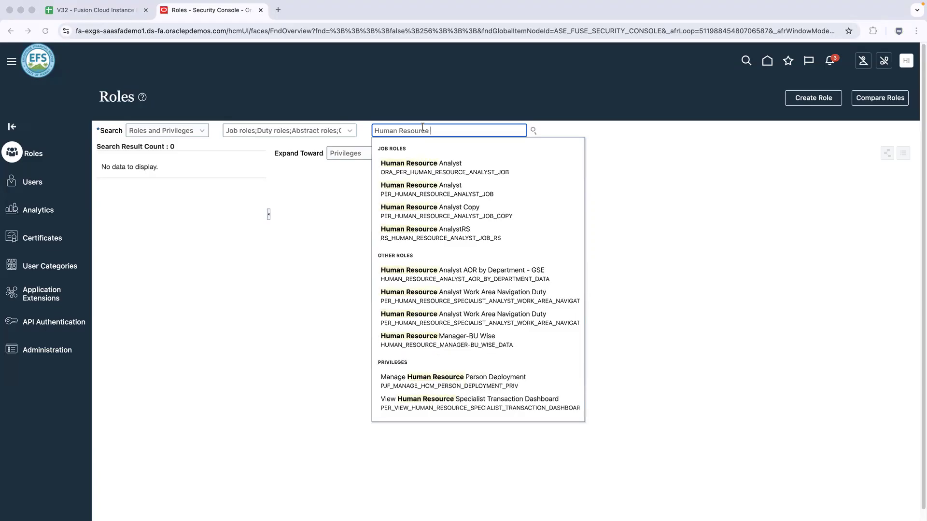
pyautogui.write('ciali')
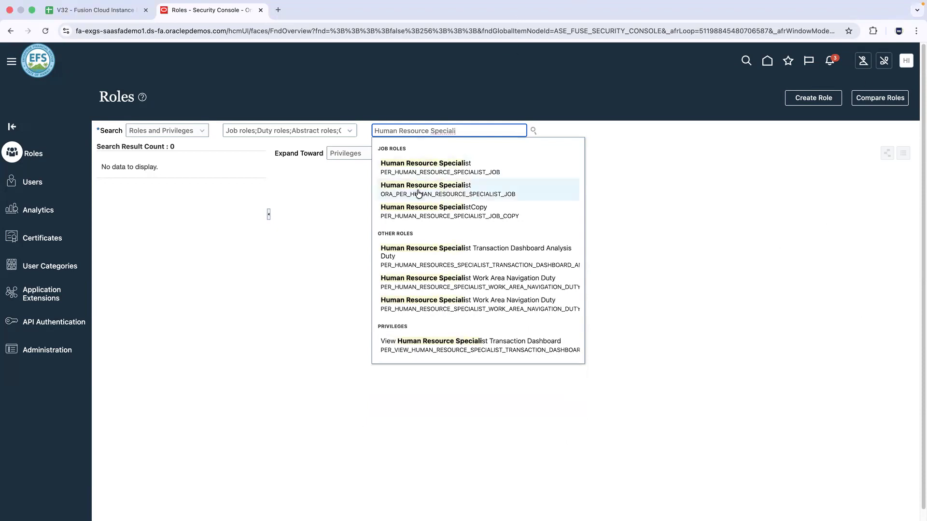
pyautogui.click(388, 195)
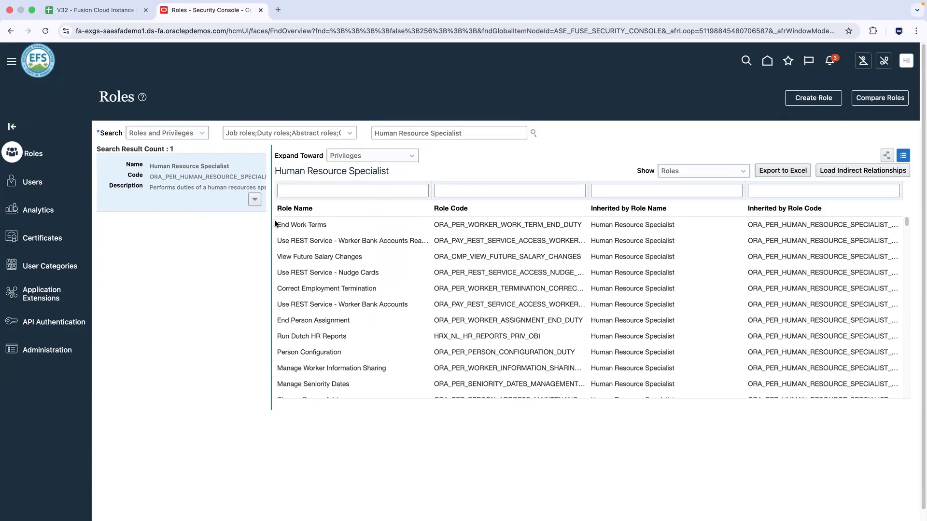
# Narrow the search result pane and widen the Role Code column so the full codes fit
pyautogui.moveTo(274, 223); pyautogui.dragTo(330, 223)
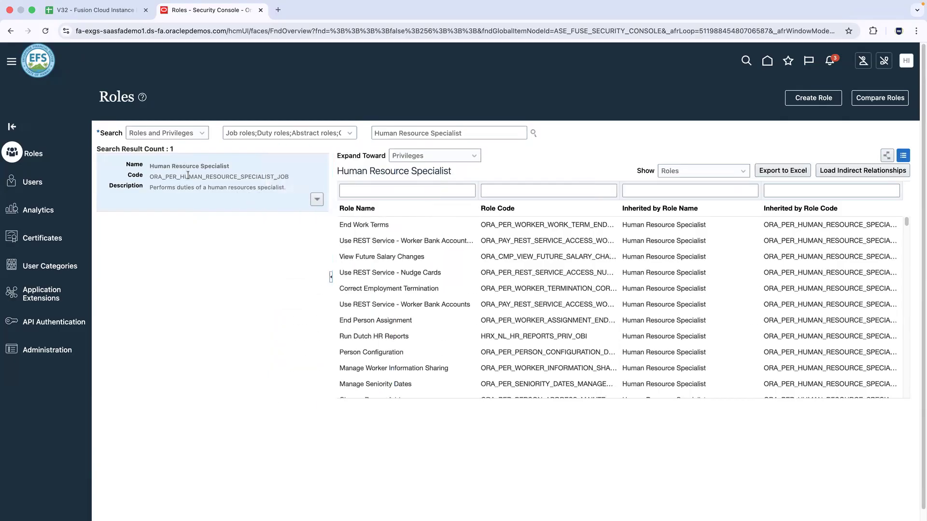
pyautogui.moveTo(331, 237); pyautogui.dragTo(238, 242)
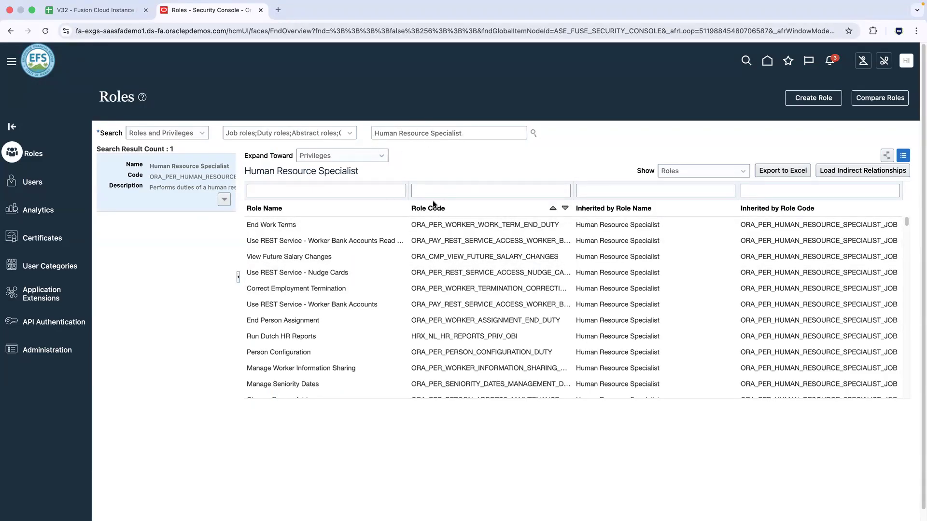
pyautogui.moveTo(408, 190); pyautogui.dragTo(363, 190)
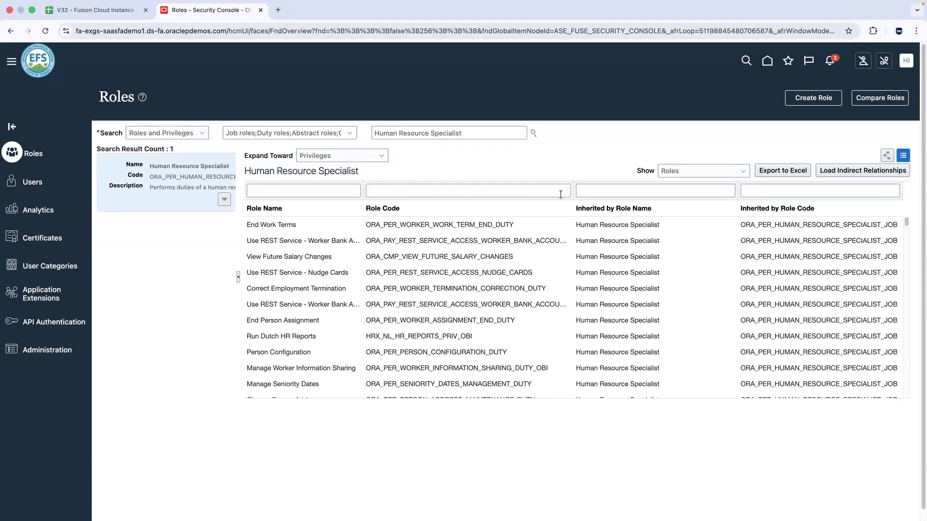
pyautogui.moveTo(573, 194); pyautogui.dragTo(637, 197)
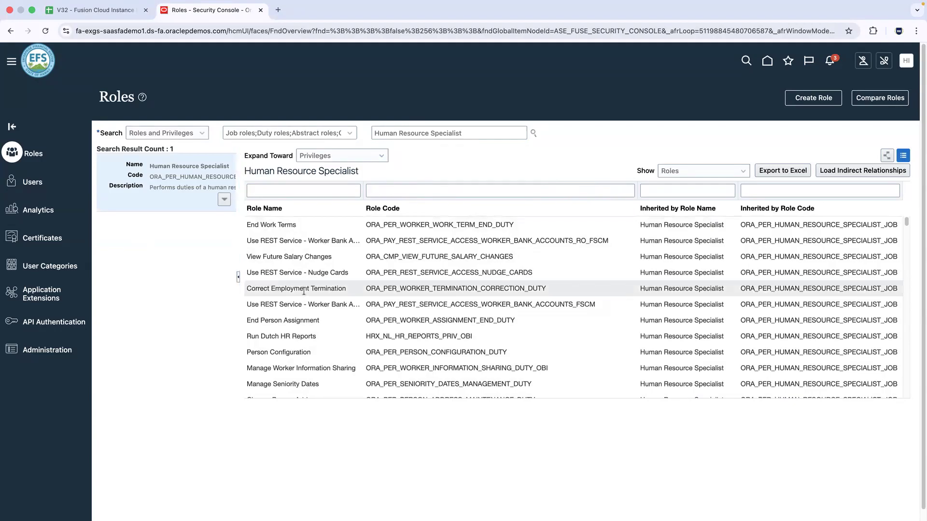
# Browse the roles inherited by Human Resource Specialist, checking entries such as Person Configuration, Change Worker Manager and Manage Personal Payment Method
pyautogui.click(313, 351)
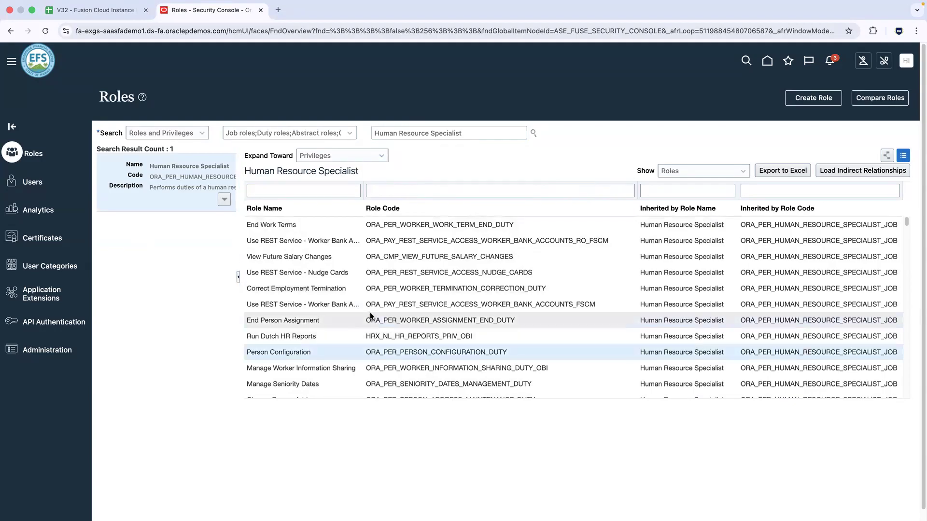
pyautogui.scroll(-3, 370, 311)
pyautogui.scroll(-1, 363, 330)
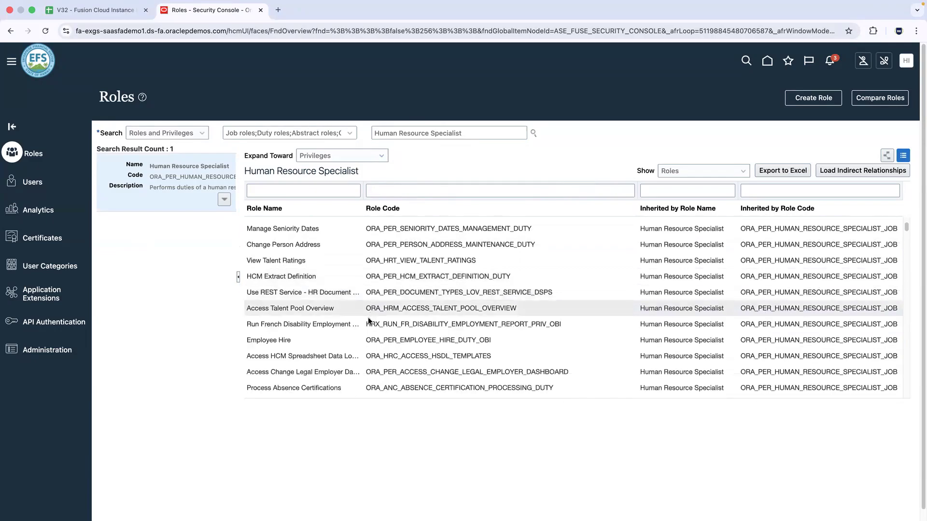
pyautogui.click(355, 344)
pyautogui.scroll(-4, 349, 344)
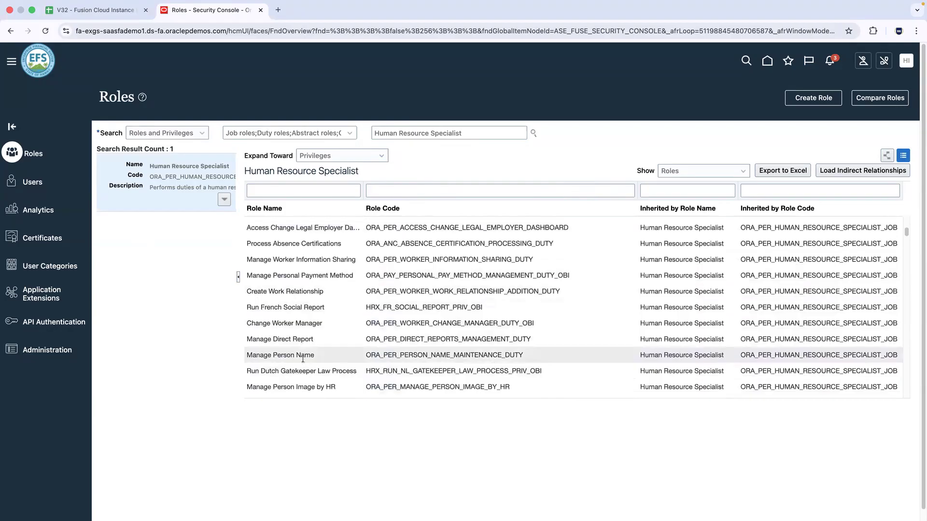
pyautogui.click(298, 324)
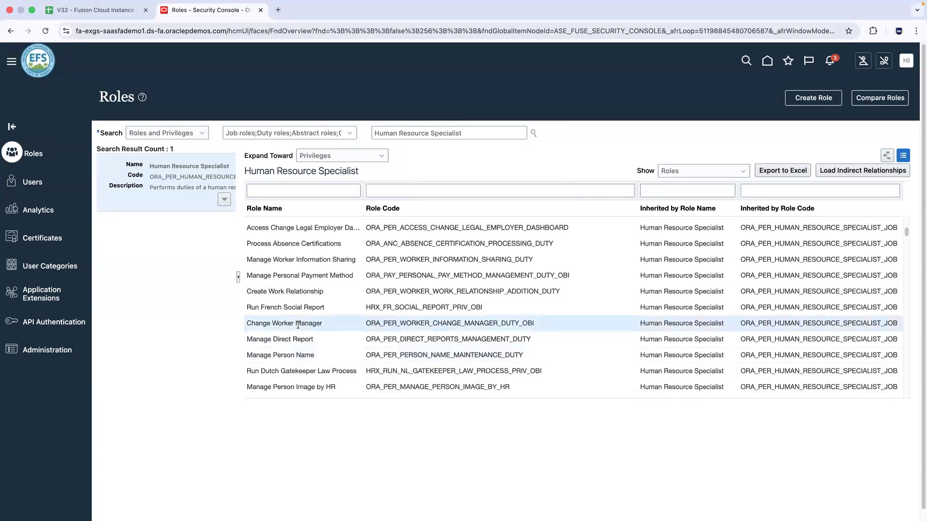
pyautogui.click(297, 276)
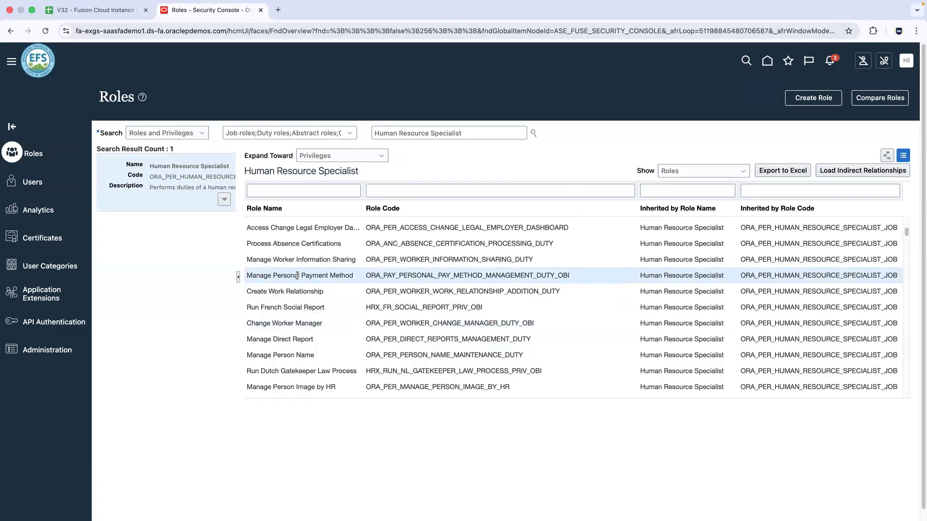
pyautogui.click(468, 132)
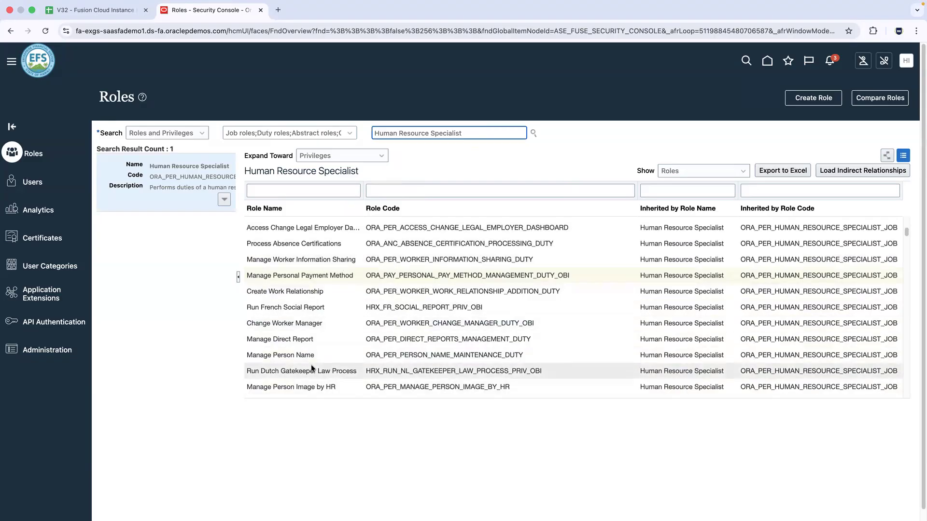
pyautogui.scroll(-3, 312, 366)
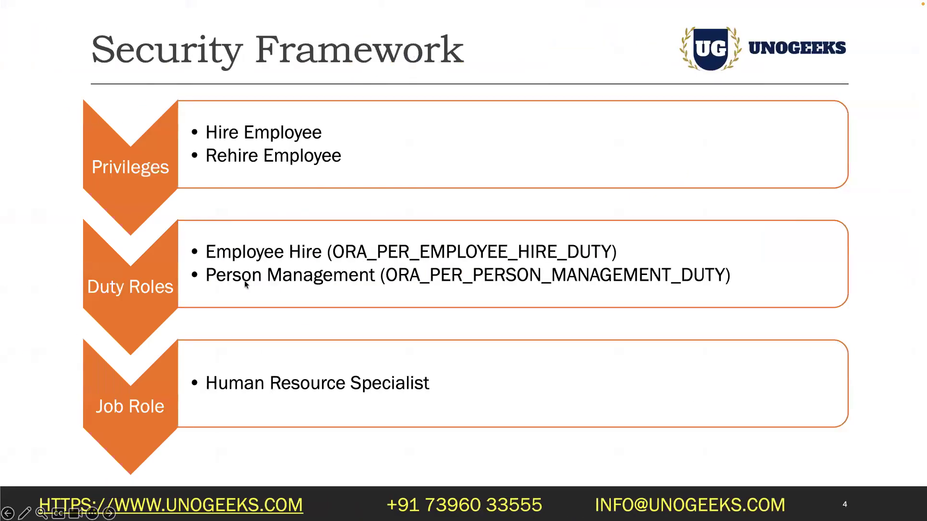
# Filter the inherited roles by the name "Employee Hire" and examine the matching role codes, including ORA_PER_EMPLOYEE_HIRE_DUTY
pyautogui.hotkey('ctrl', 'Right')
pyautogui.click(274, 191)
pyautogui.write('Employee Hire')
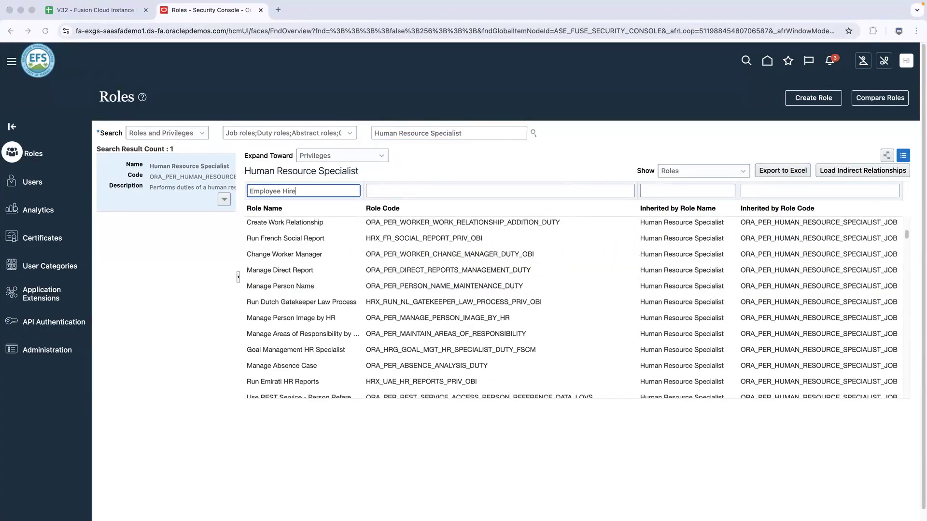
pyautogui.press('Return')
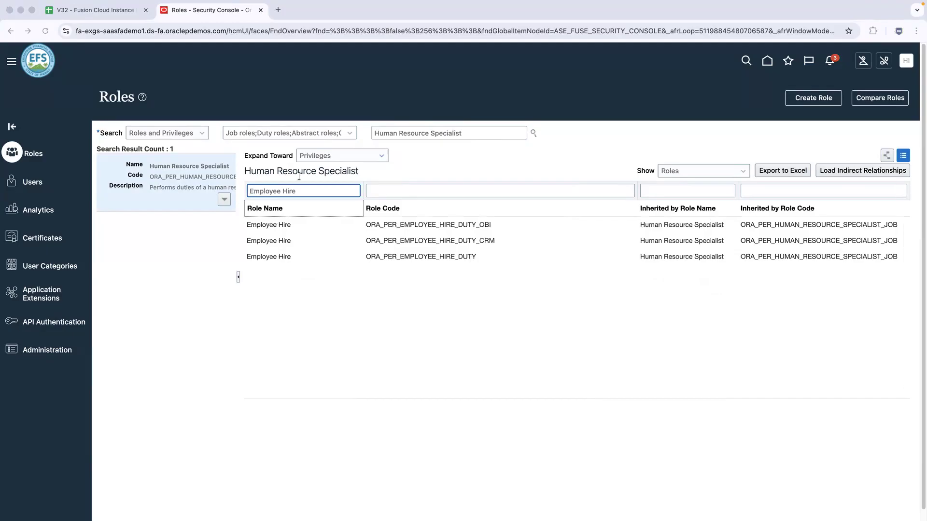
pyautogui.click(344, 257)
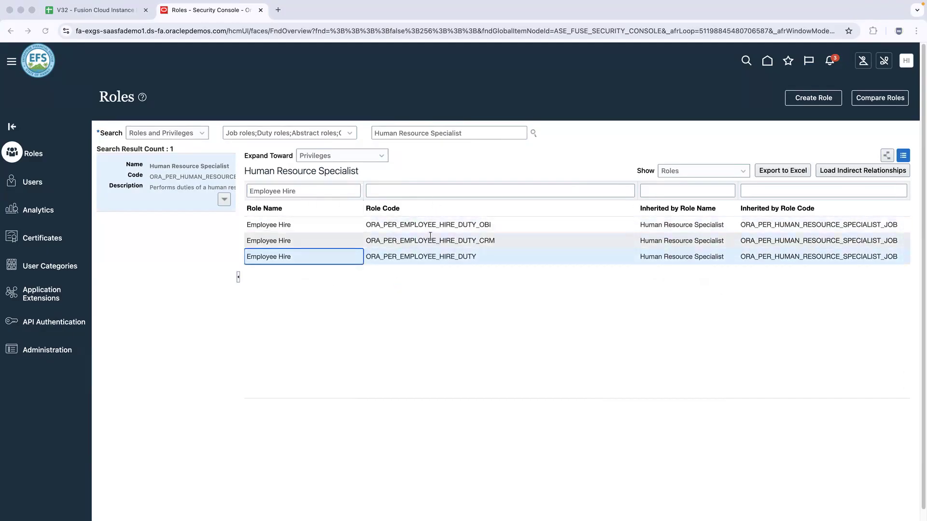
pyautogui.click(476, 224)
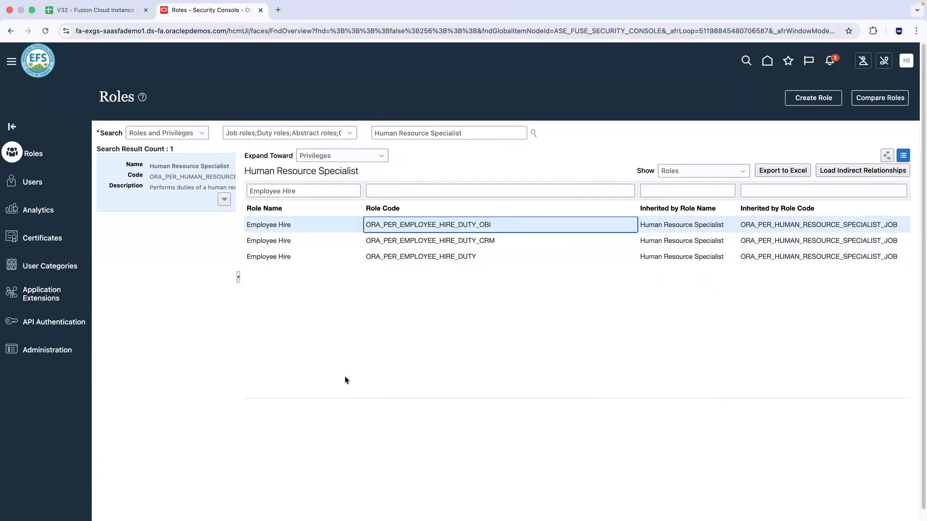
pyautogui.click(363, 241)
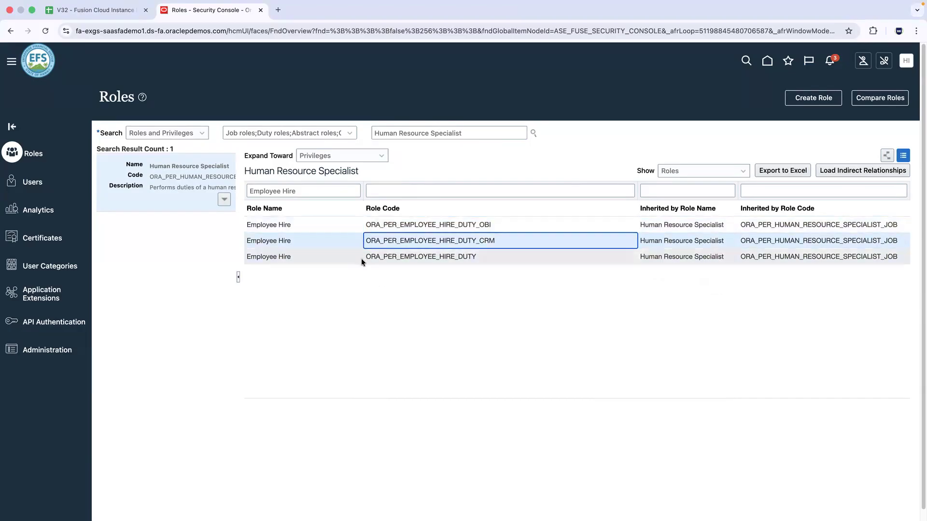
pyautogui.click(361, 259)
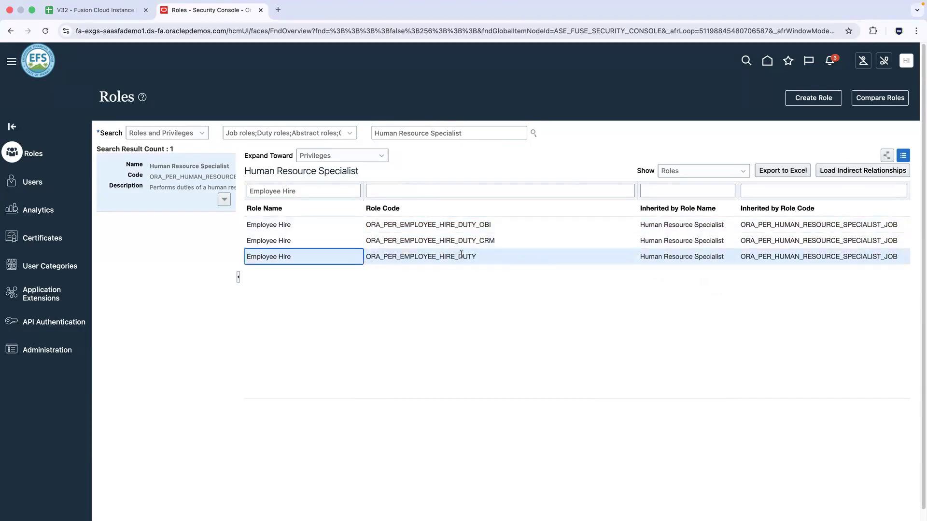
# Filter the inherited roles by the name "Person Management" and copy the role code ORA_PER_PERSON_MANAGEMENT_DUTY
pyautogui.tripleClick(289, 191)
pyautogui.write('Person Manage')
pyautogui.write('r')
pyautogui.write('ent')
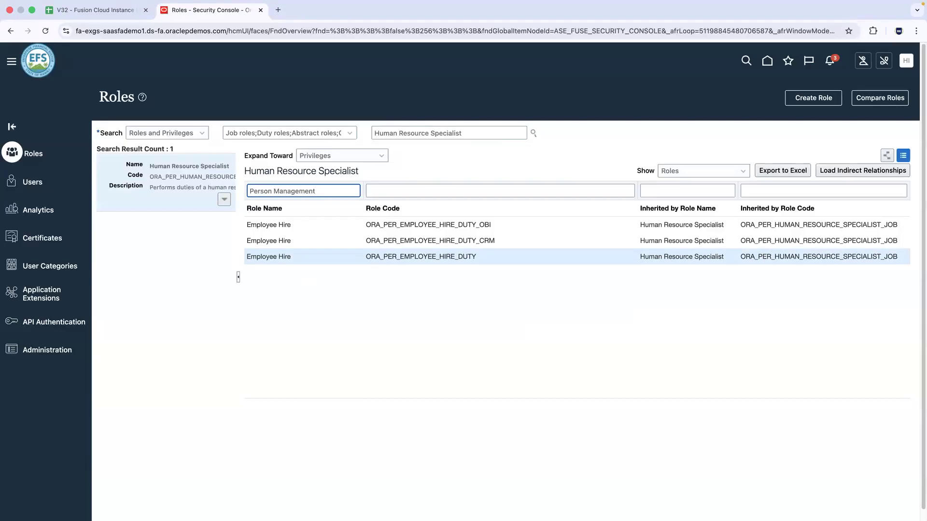
pyautogui.press('Return')
pyautogui.click(392, 223)
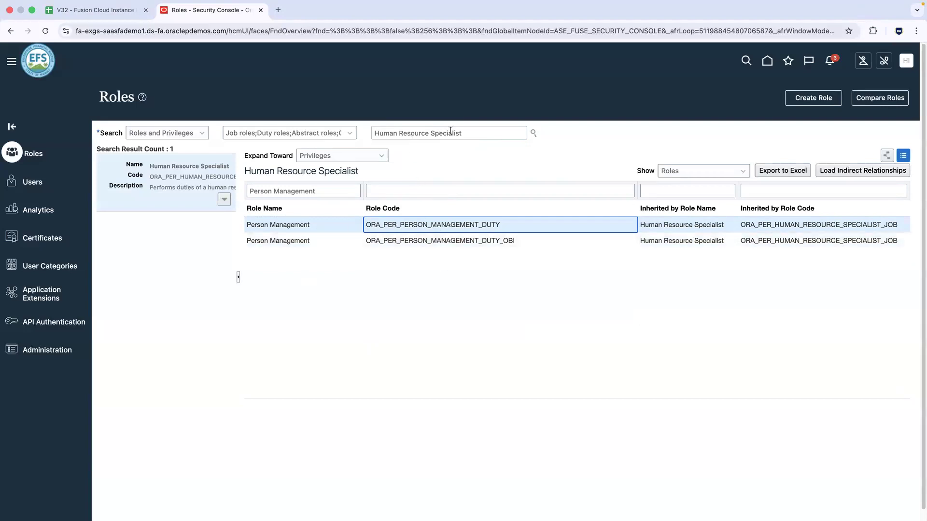
pyautogui.click(465, 133)
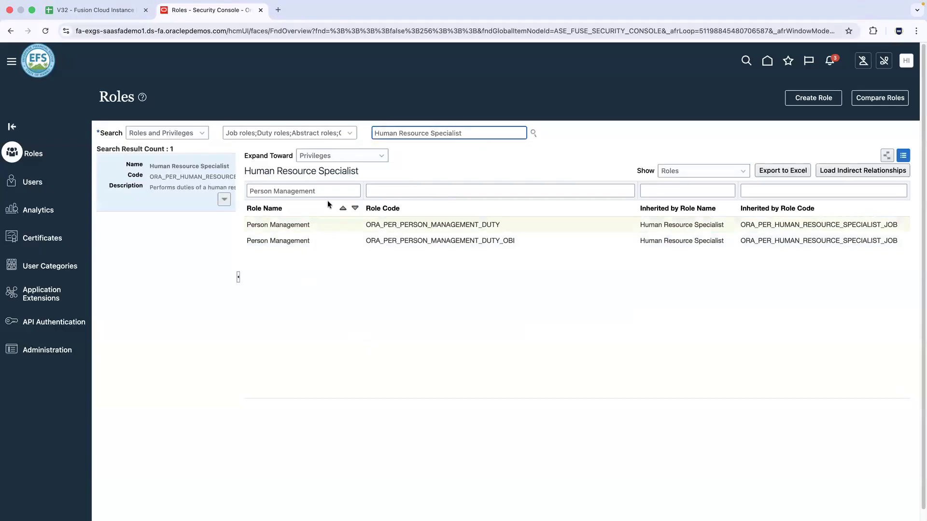
pyautogui.doubleClick(430, 225)
pyautogui.press('super+c')
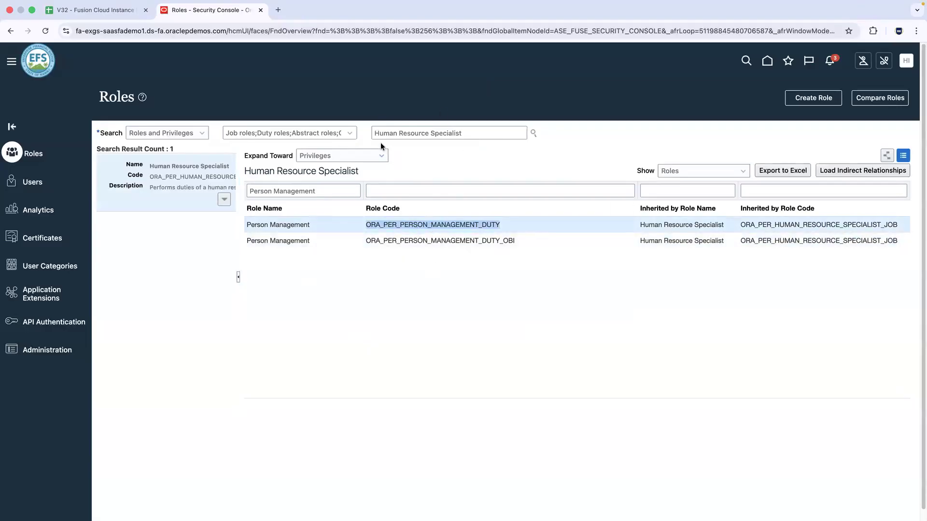
pyautogui.press('super+Tab')
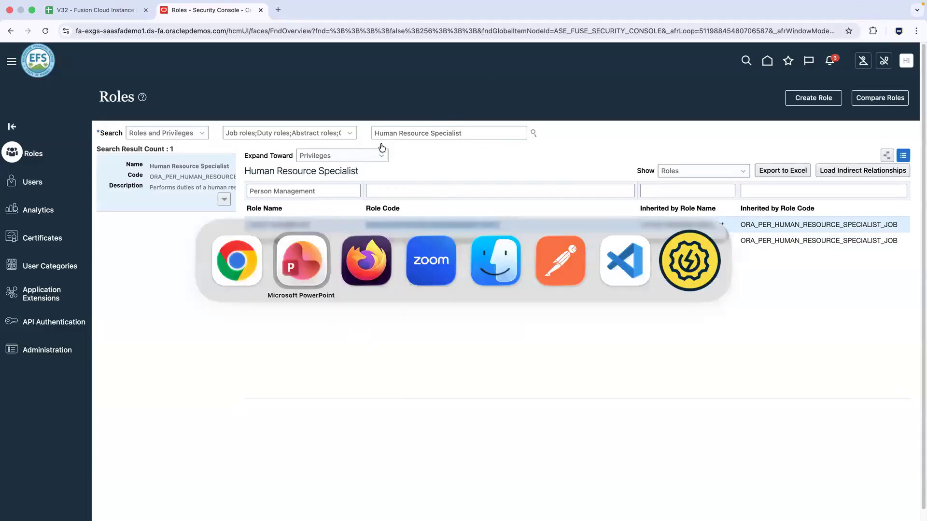
pyautogui.press('super+Tab')
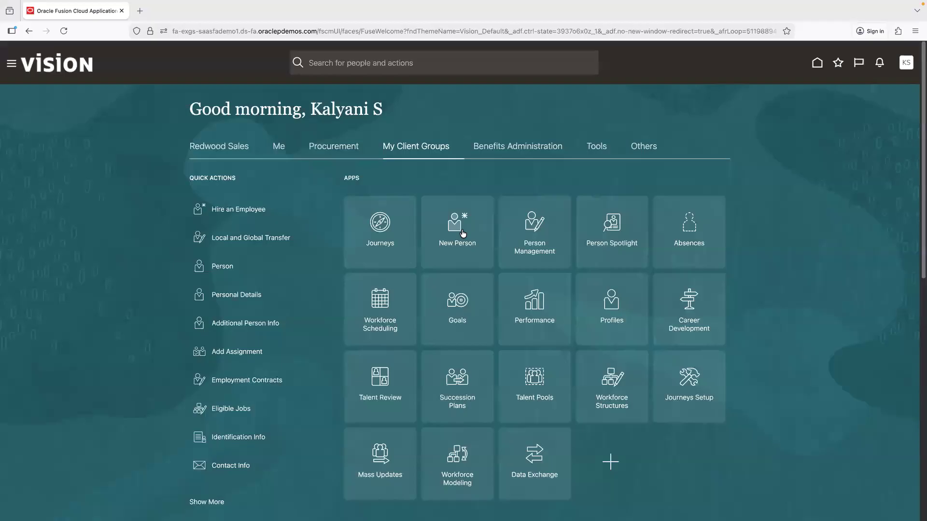
pyautogui.hotkey('ctrl', 'Left')
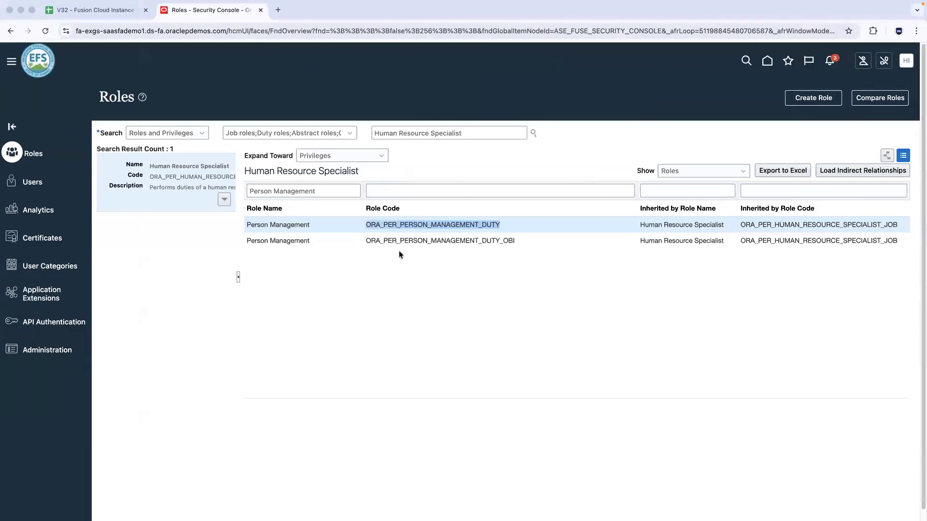
pyautogui.hotkey('ctrl', 'Right')
# Search for the copied code ORA_PER_PERSON_MANAGEMENT_DUTY, open that Person Management duty role, and resize the result pane to read its description
pyautogui.click(466, 133)
pyautogui.press('super+a')
pyautogui.press('super+v')
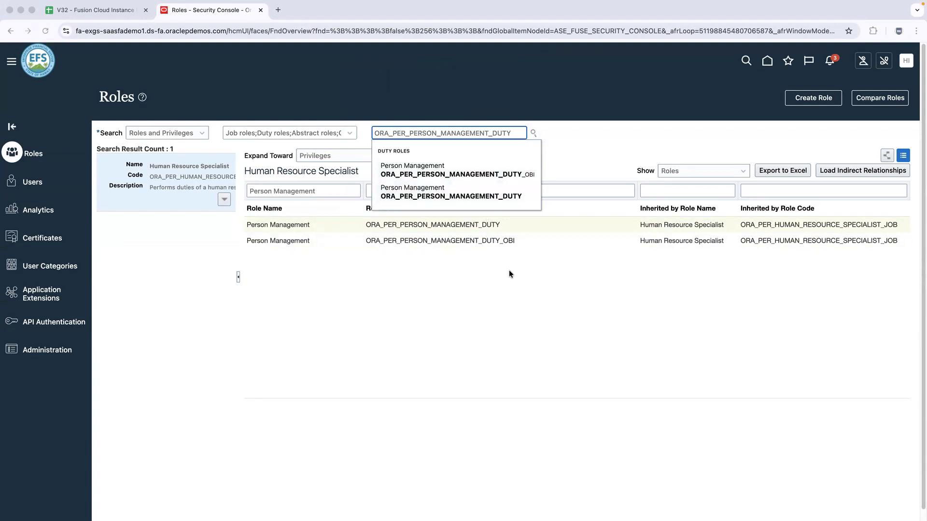
pyautogui.click(488, 193)
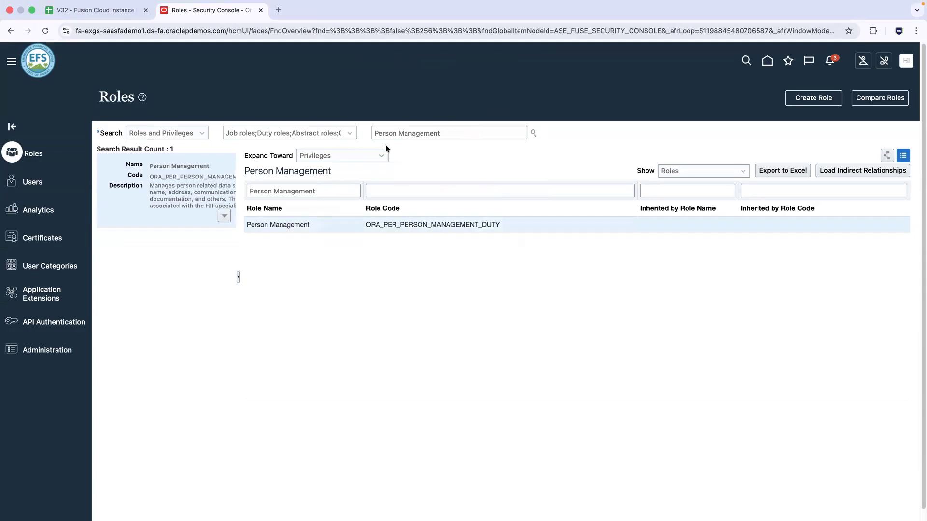
pyautogui.moveTo(239, 260); pyautogui.dragTo(378, 254)
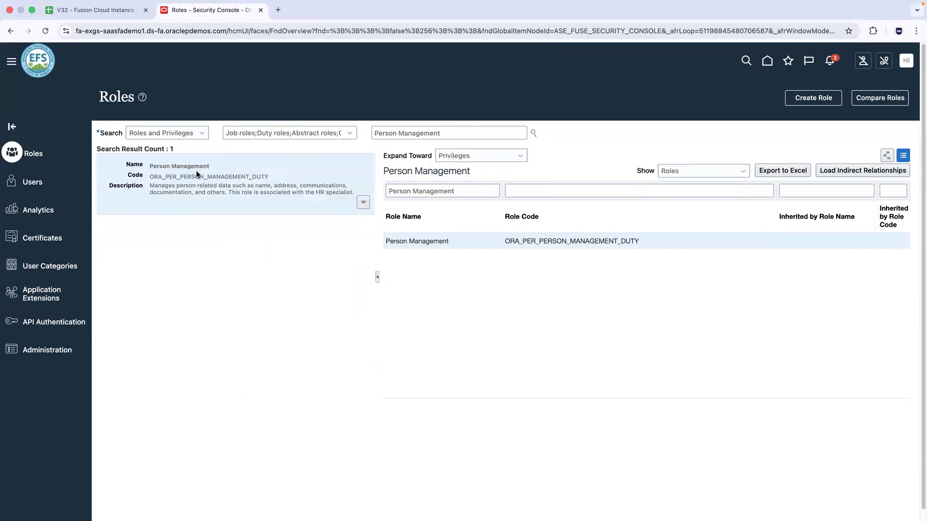
pyautogui.moveTo(380, 261); pyautogui.dragTo(268, 261)
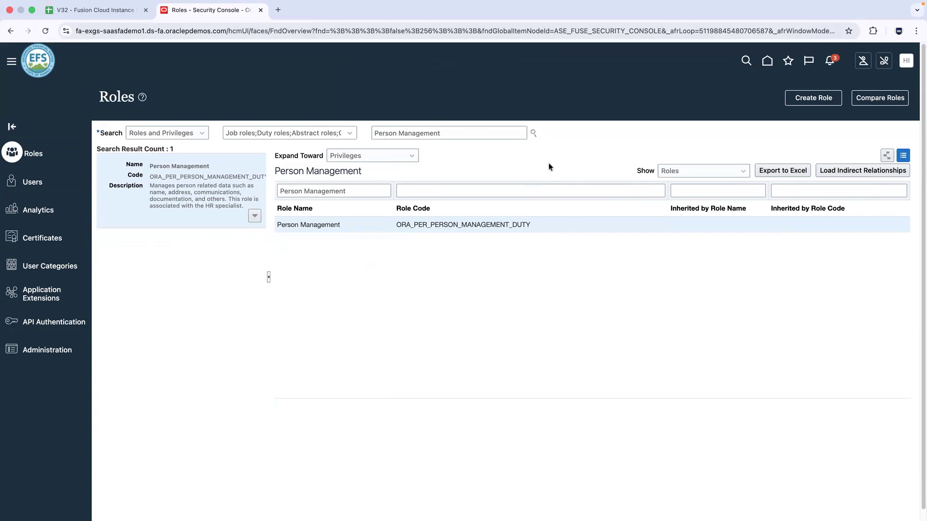
# Show the privileges of the Person Management role and narrow the Privilege Code column to give the descriptions more room
pyautogui.click(741, 173)
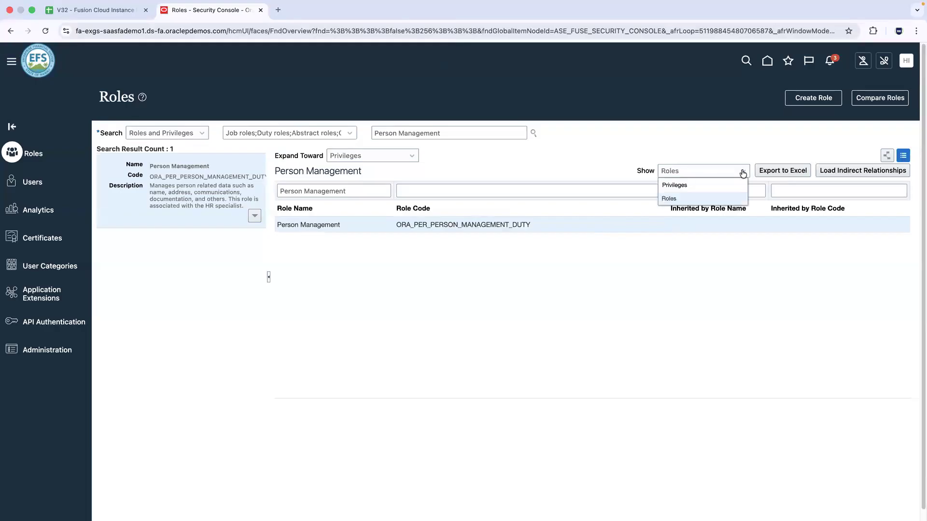
pyautogui.click(690, 186)
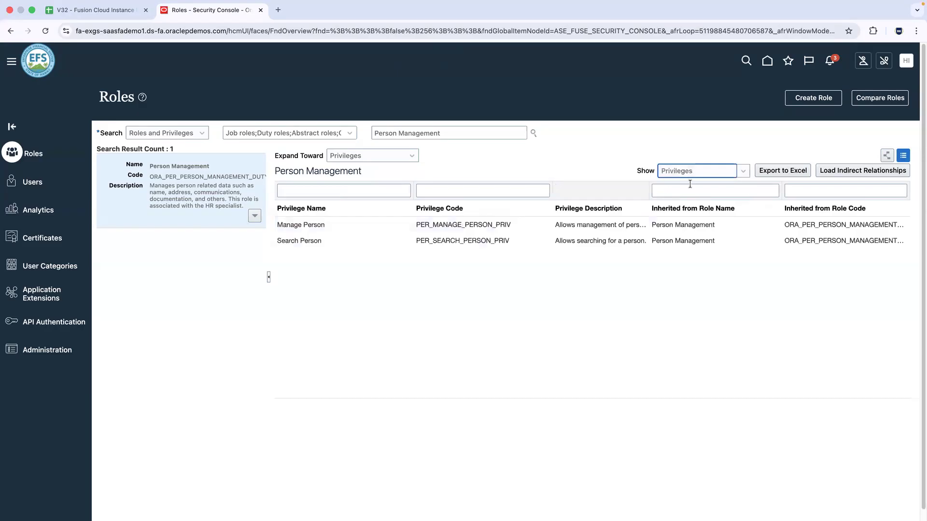
pyautogui.click(551, 188)
pyautogui.moveTo(551, 188); pyautogui.dragTo(518, 188)
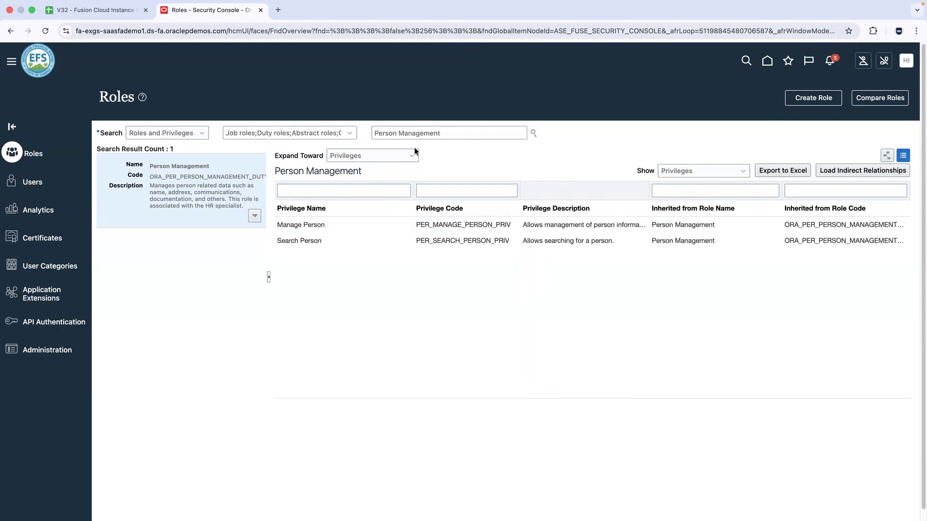
# Narrow the Privilege Name and Privilege Code columns of the Person Management role to give the privilege descriptions more room
pyautogui.click(683, 172)
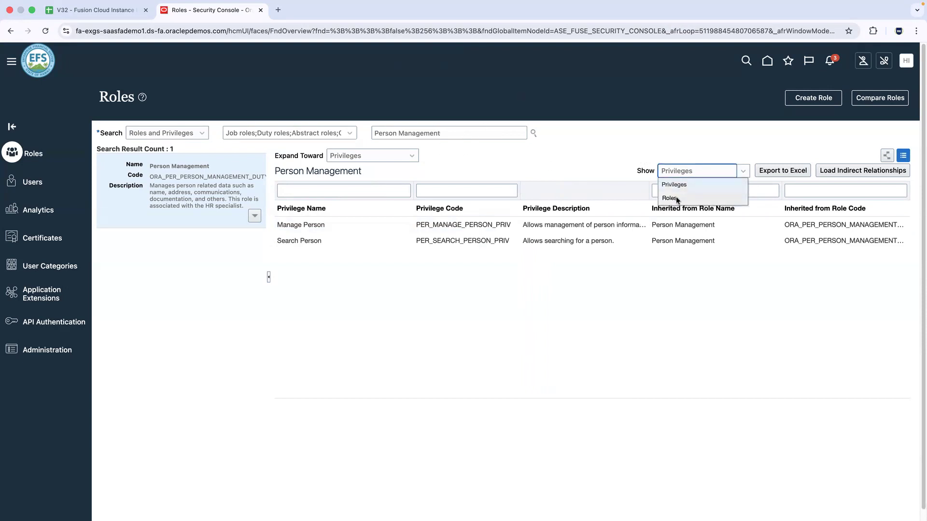
pyautogui.click(580, 134)
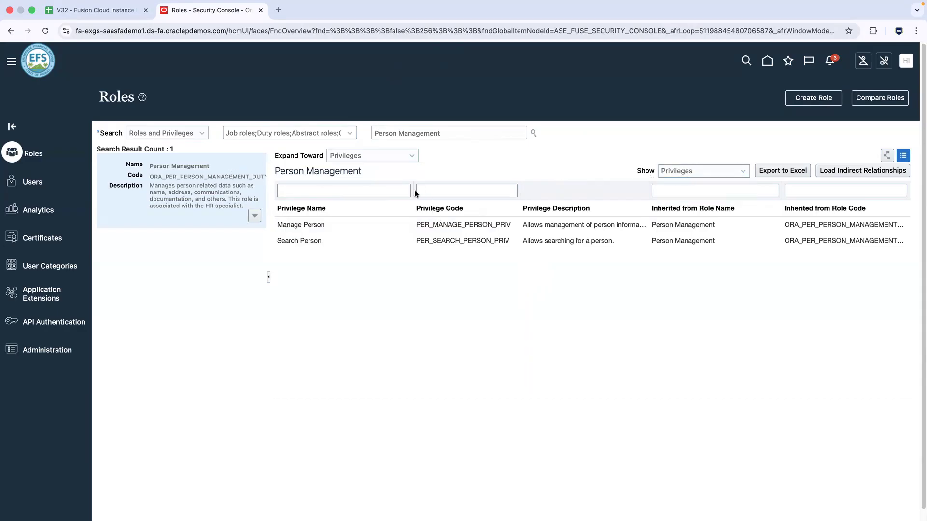
pyautogui.moveTo(411, 190); pyautogui.dragTo(347, 190)
pyautogui.moveTo(519, 191); pyautogui.dragTo(449, 190)
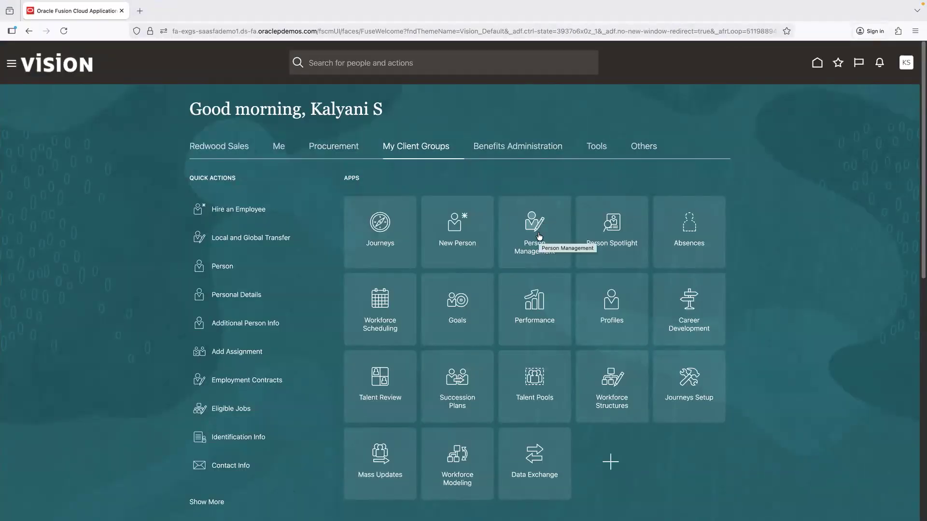
# Switch to Firefox to view the Person Management app on the Fusion home page, and bring up the Security Framework slide in PowerPoint
pyautogui.press('super+Tab')
pyautogui.click(541, 239)
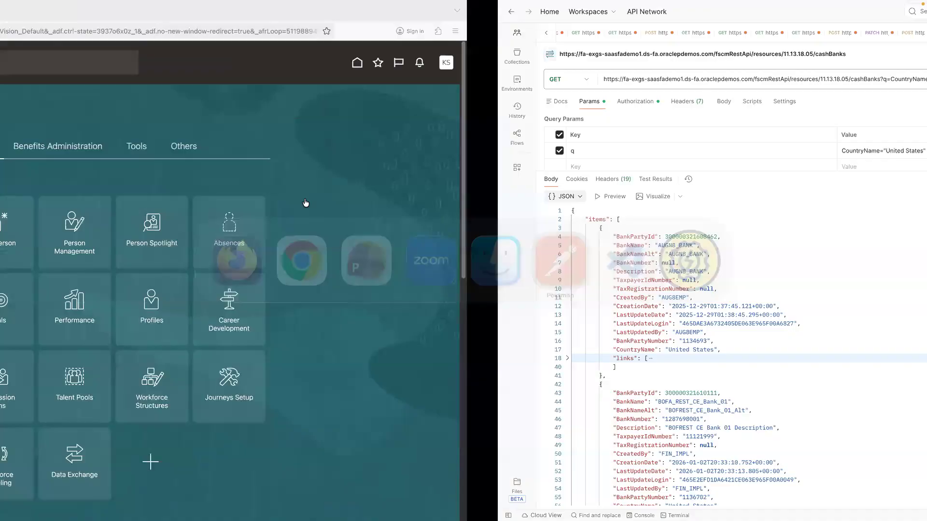
pyautogui.press('super+Tab')
pyautogui.press('Tab')
pyautogui.press('Tab')
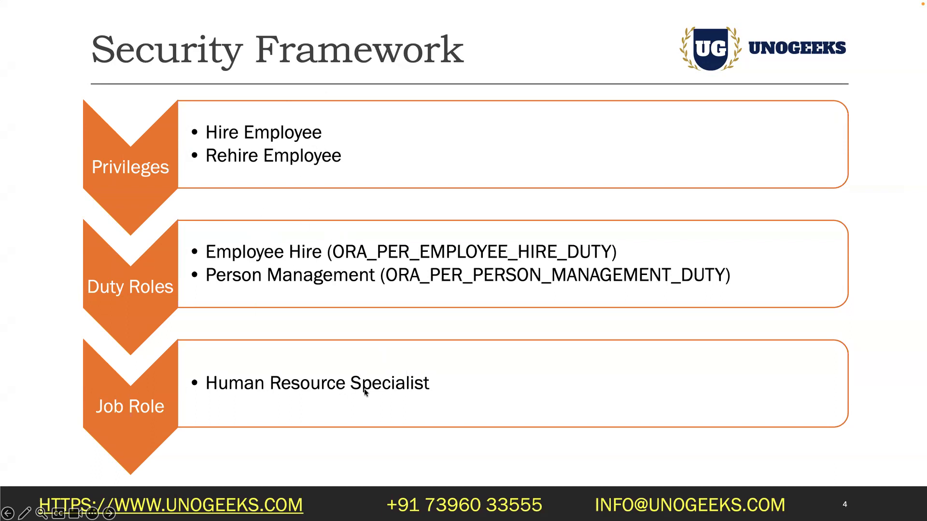
# Switch from the slide back to the Security Console in Chrome and on to the Fusion home page in Firefox
pyautogui.press('super+Tab')
pyautogui.press('super+Tab')
pyautogui.press('super+Tab')
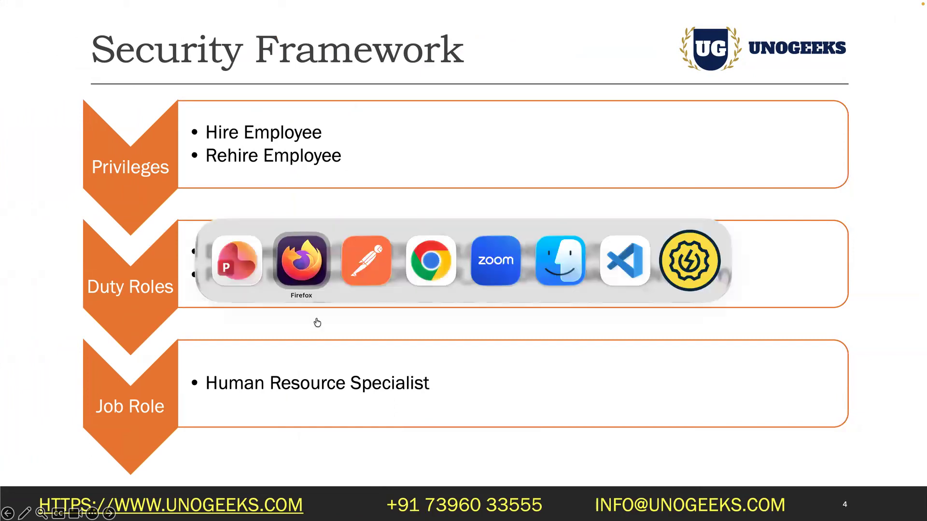
pyautogui.press('super+Tab')
pyautogui.press('super+Tab')
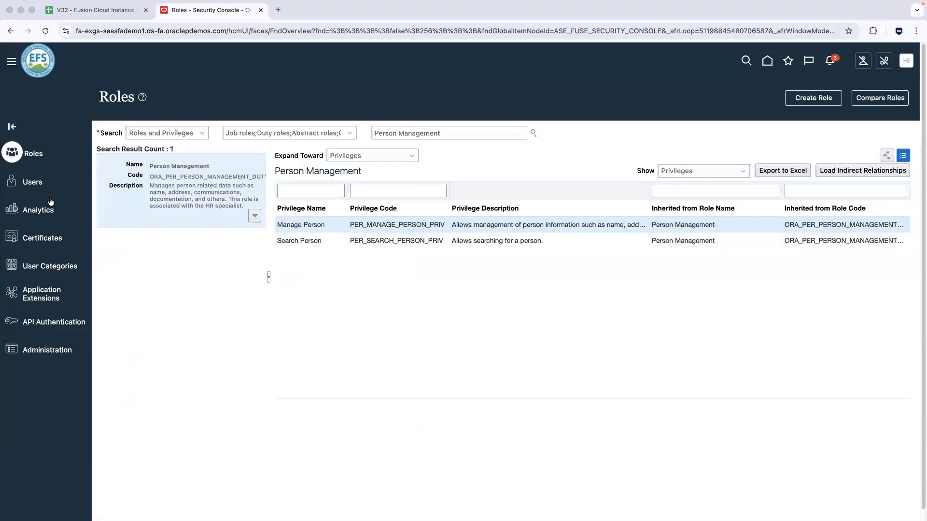
pyautogui.press('super+Tab')
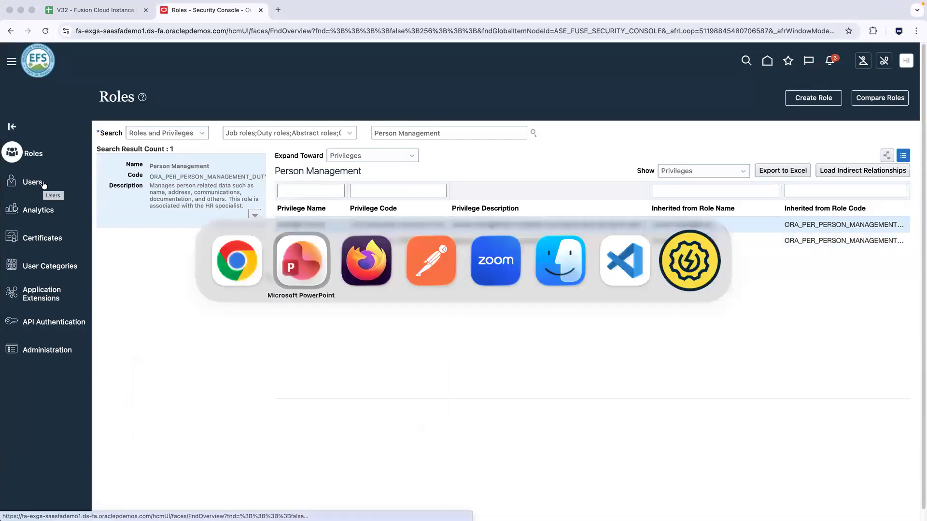
pyautogui.press('super+Tab')
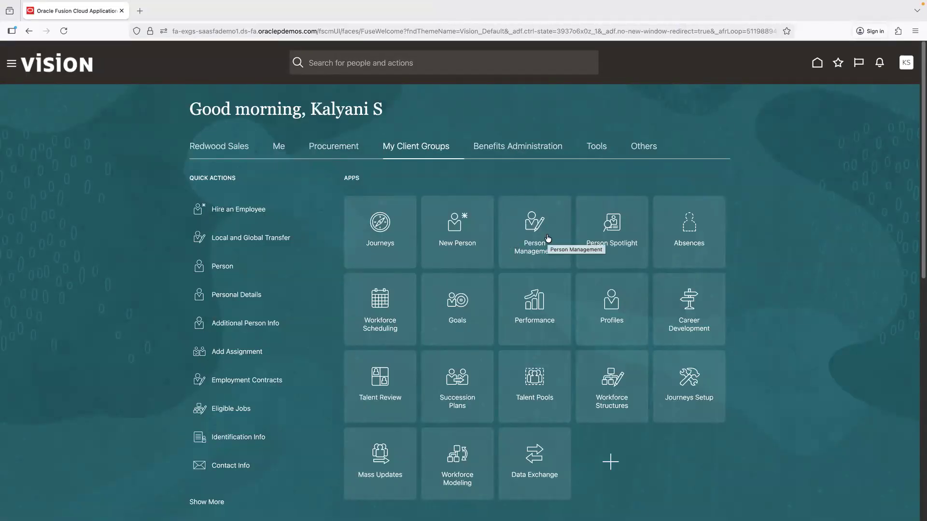
# Review the privileges on the Security Framework slide in PowerPoint and return to the Fusion home page in Firefox
pyautogui.press('super+Tab')
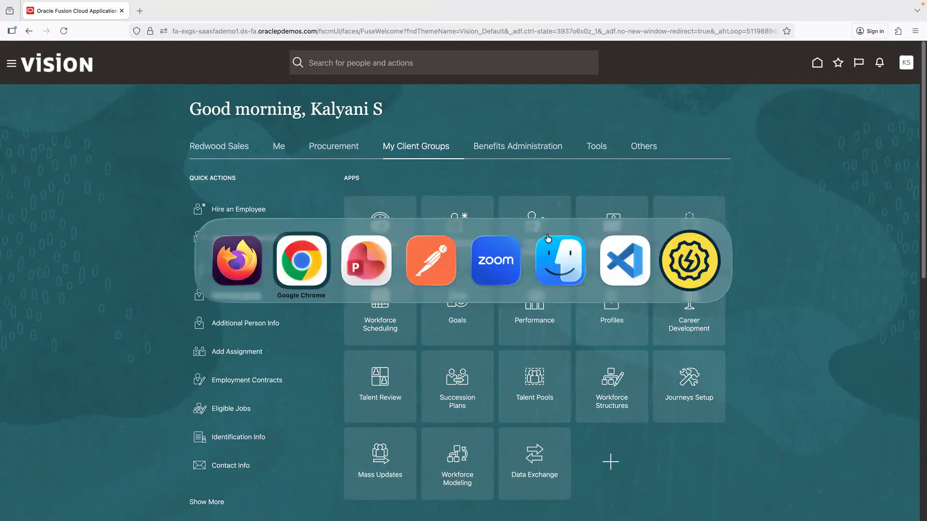
pyautogui.press('super+Tab')
pyautogui.press('super+Tab')
pyautogui.press('super+Tab')
pyautogui.press('super+Tab')
pyautogui.press('super+Tab')
pyautogui.press('super+Tab')
pyautogui.press('super+Tab')
pyautogui.press('super+Tab')
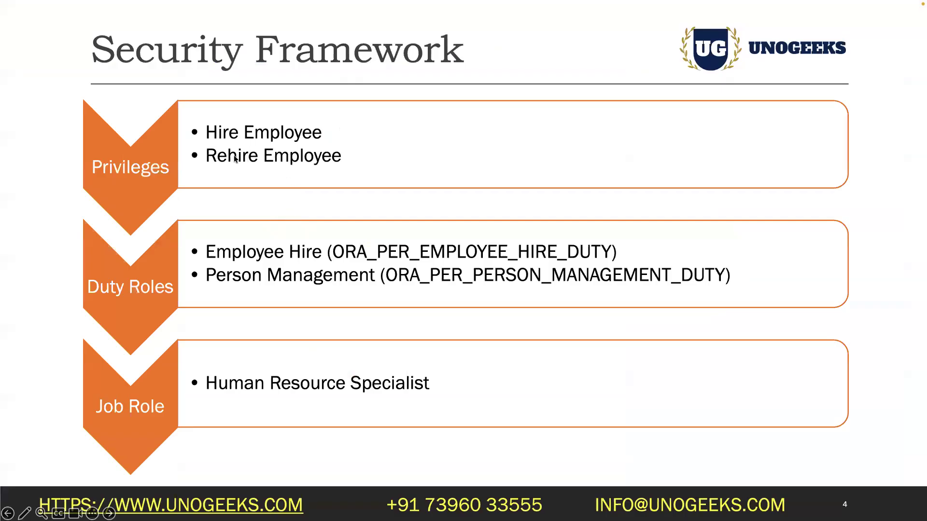
pyautogui.press('super+Tab')
pyautogui.press('super+Tab')
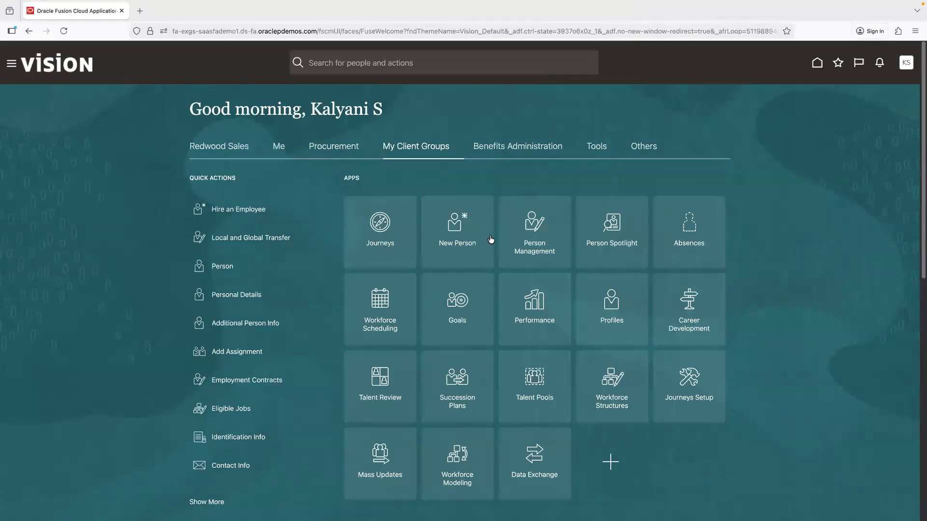
pyautogui.press('super+Tab')
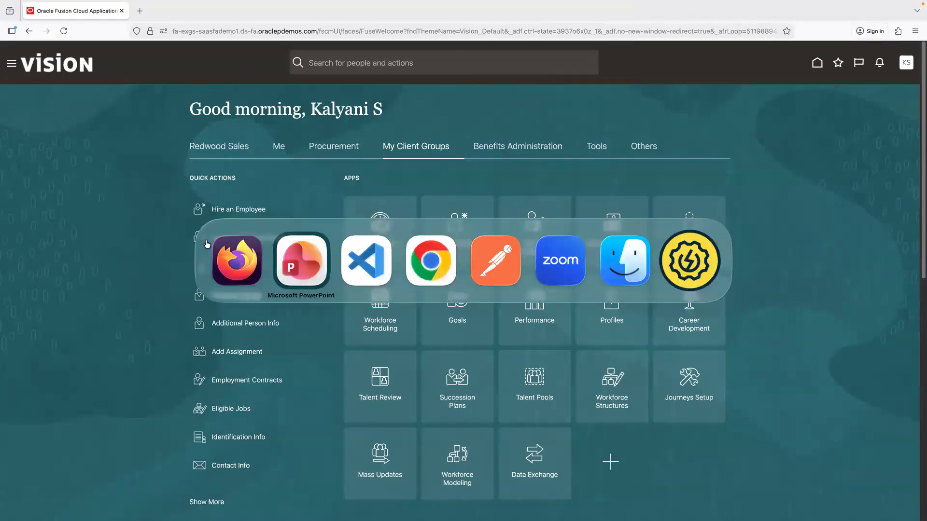
pyautogui.press('super+Tab')
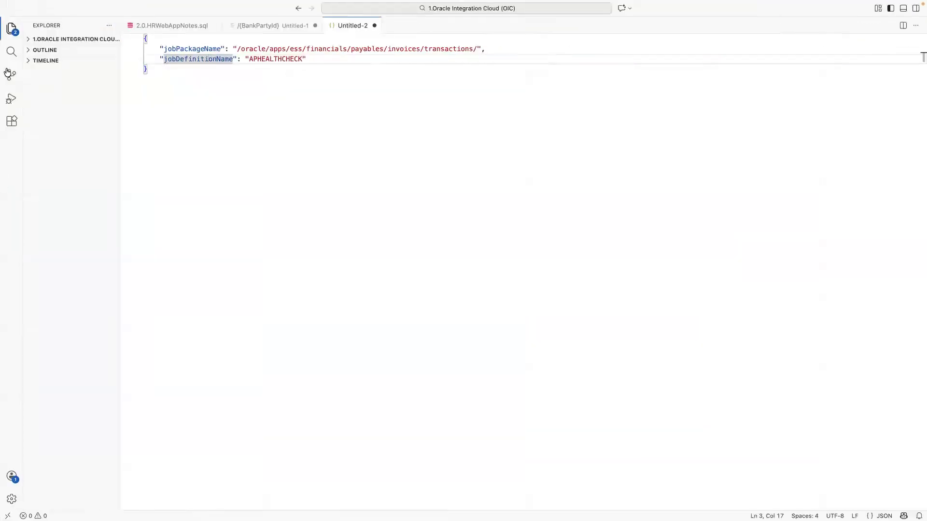
pyautogui.press('super+Tab')
pyautogui.press('super+Tab')
pyautogui.press('super+Tab')
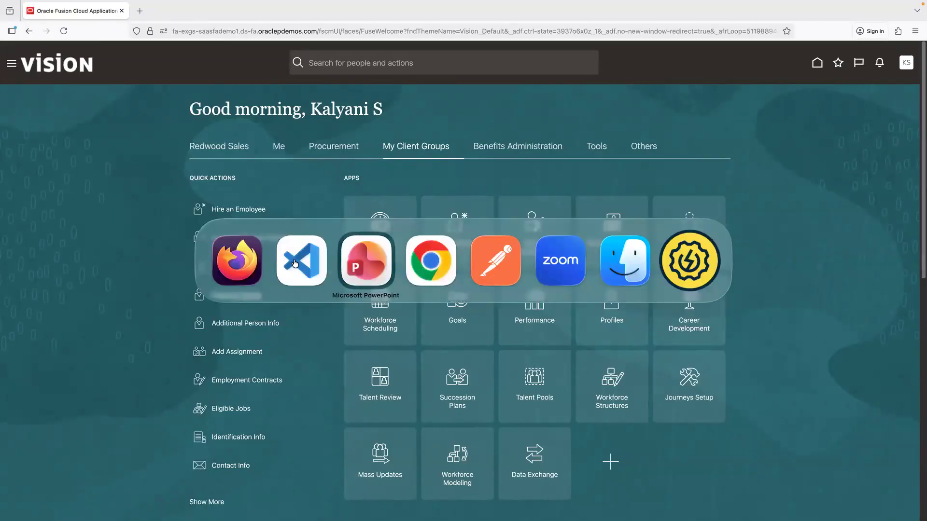
pyautogui.press('super+Tab')
pyautogui.press('super+Tab')
pyautogui.press('super+Tab')
pyautogui.press('super+Tab')
pyautogui.press('super+Tab')
pyautogui.press('super+Tab')
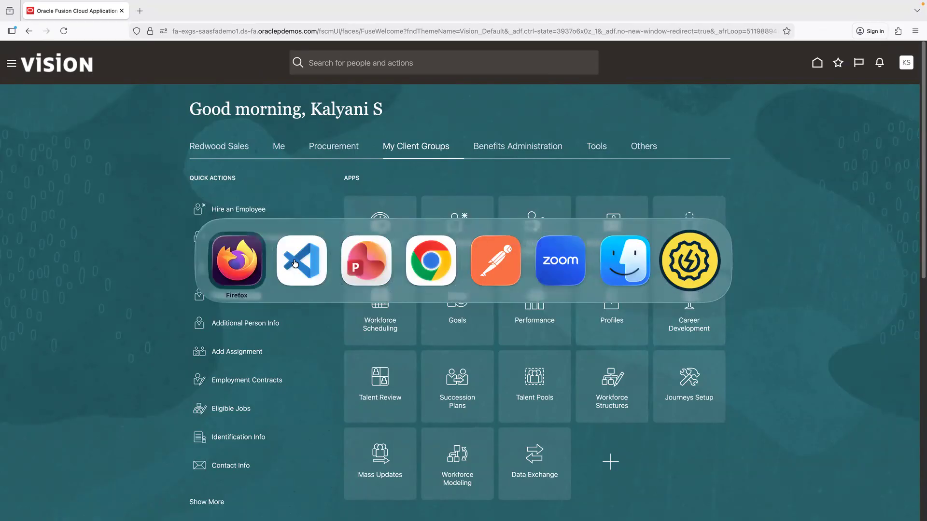
# Switch to the Security Console in Chrome, open the user accounts and search them by the person's first name
pyautogui.press('super+Tab')
pyautogui.press('super+Tab')
pyautogui.press('super+Tab')
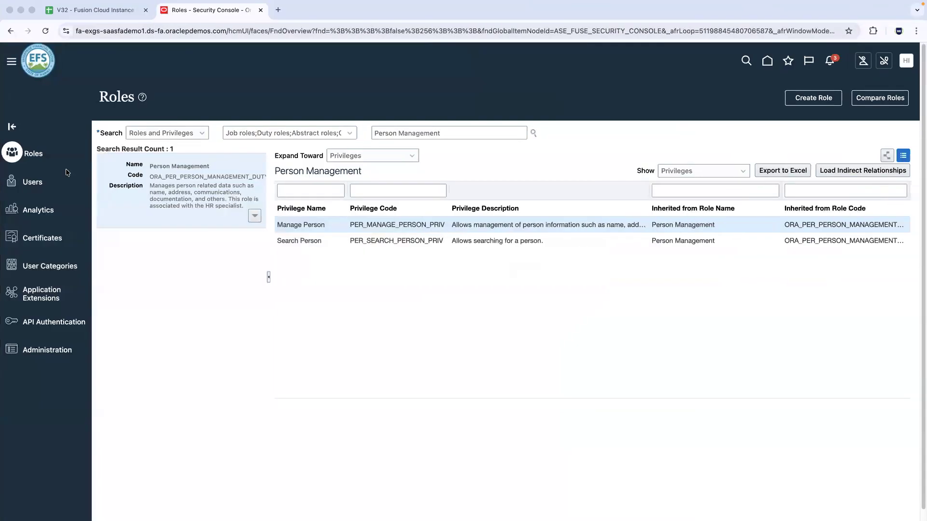
pyautogui.click(32, 183)
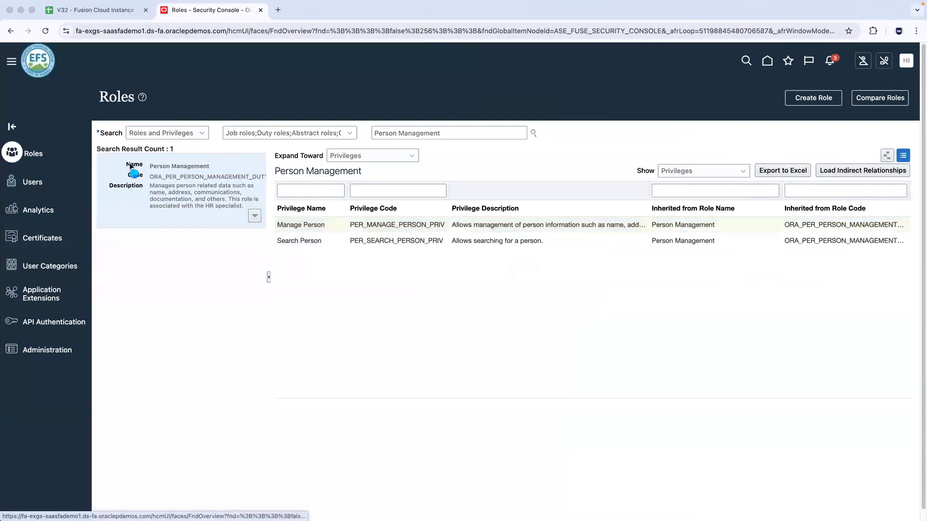
pyautogui.click(802, 100)
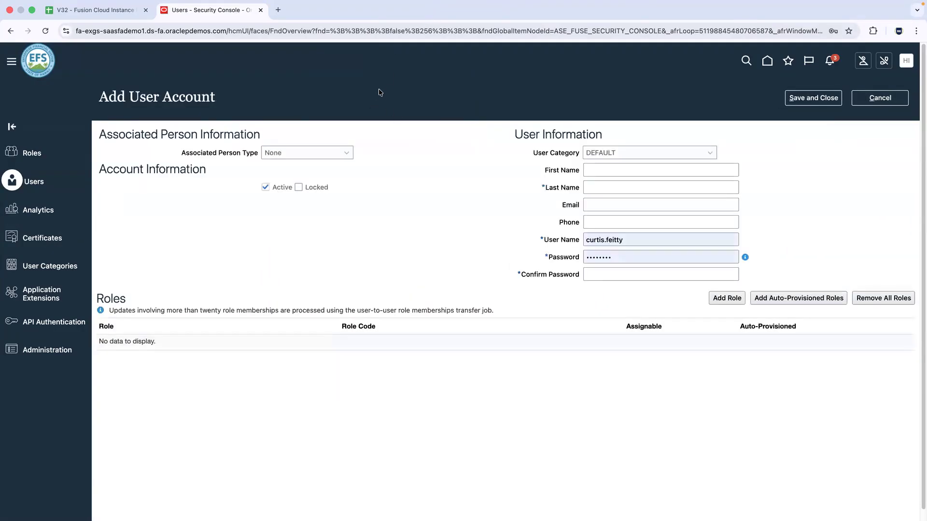
pyautogui.click(874, 94)
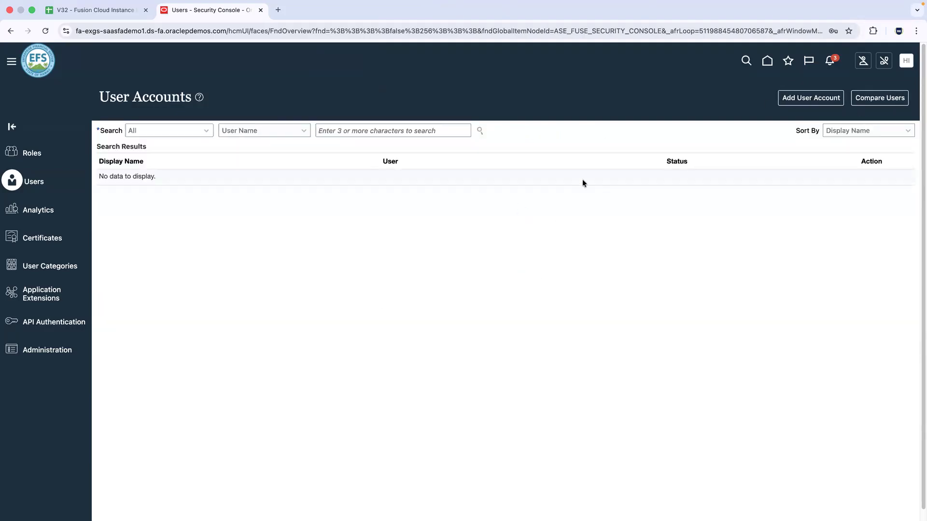
pyautogui.click(352, 131)
pyautogui.write('Pra')
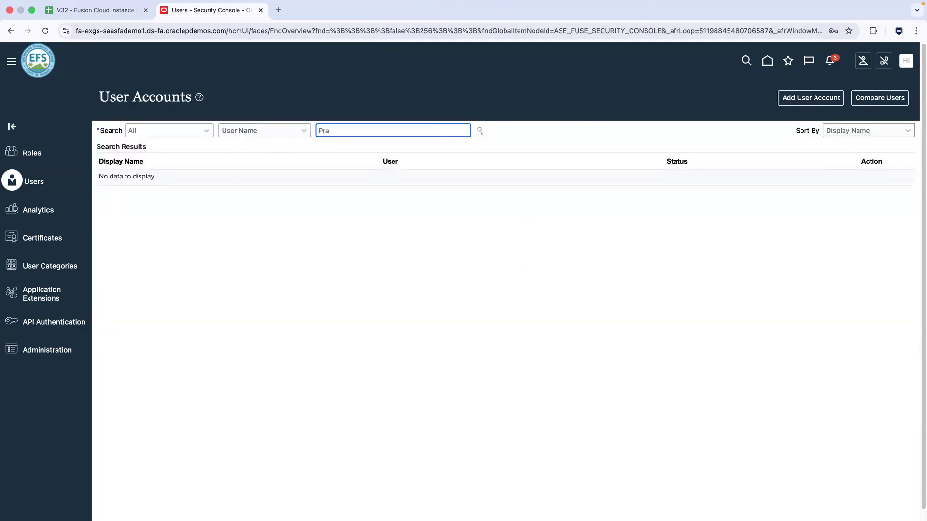
pyautogui.write('sad')
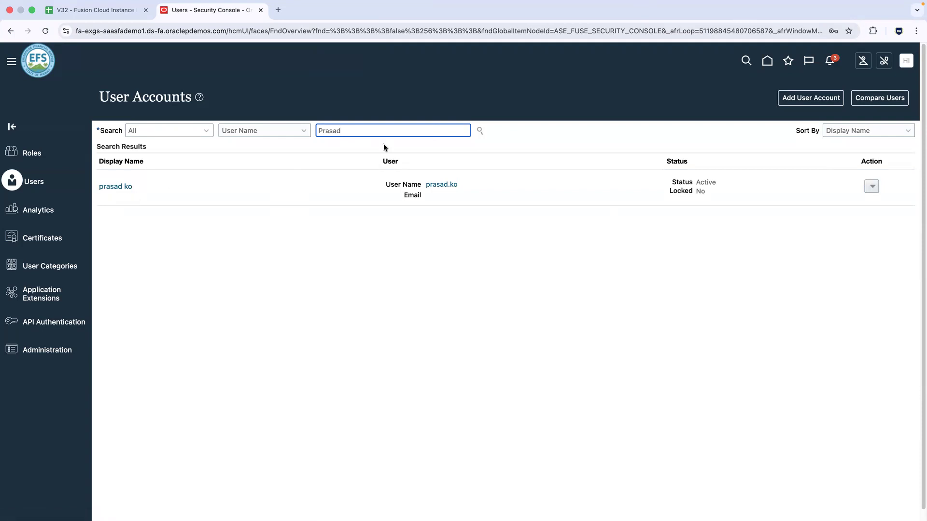
# Start a new user account and enter the person's first name and last name
pyautogui.click(826, 101)
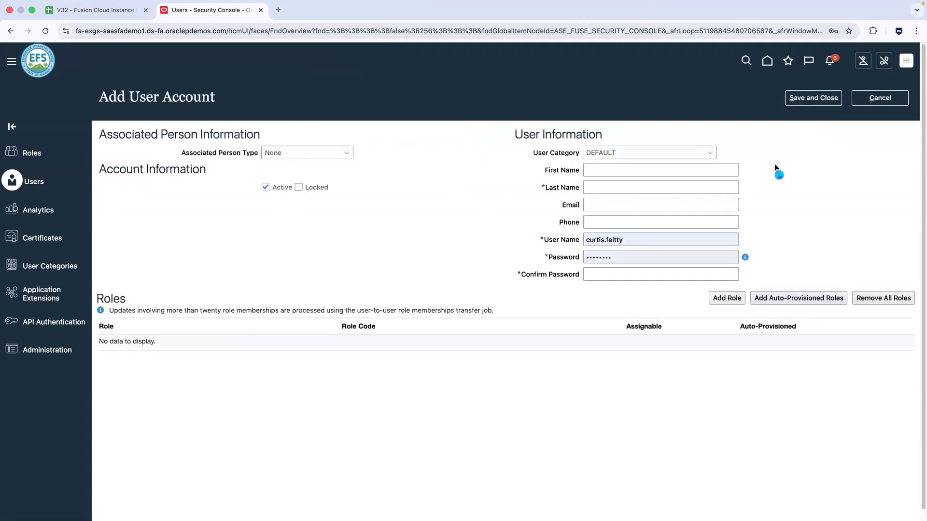
pyautogui.click(653, 171)
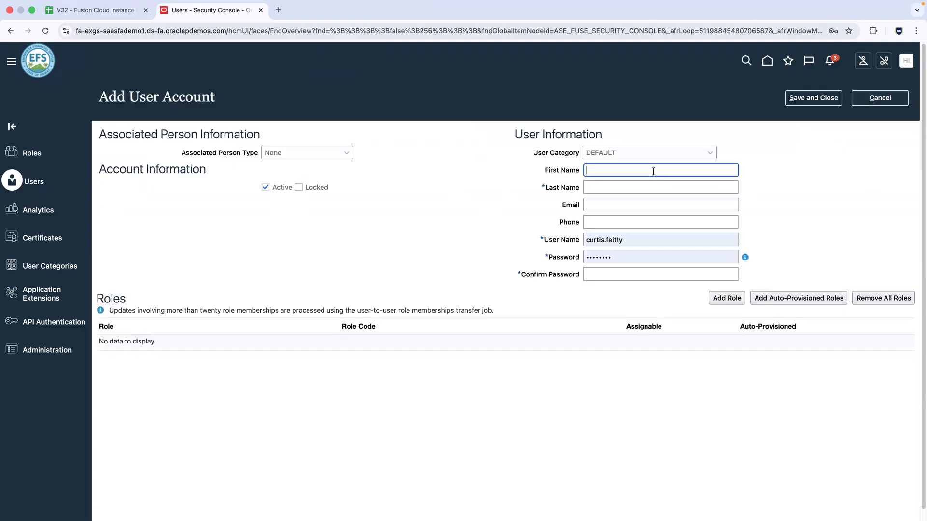
pyautogui.write('Prasad')
pyautogui.press('Tab')
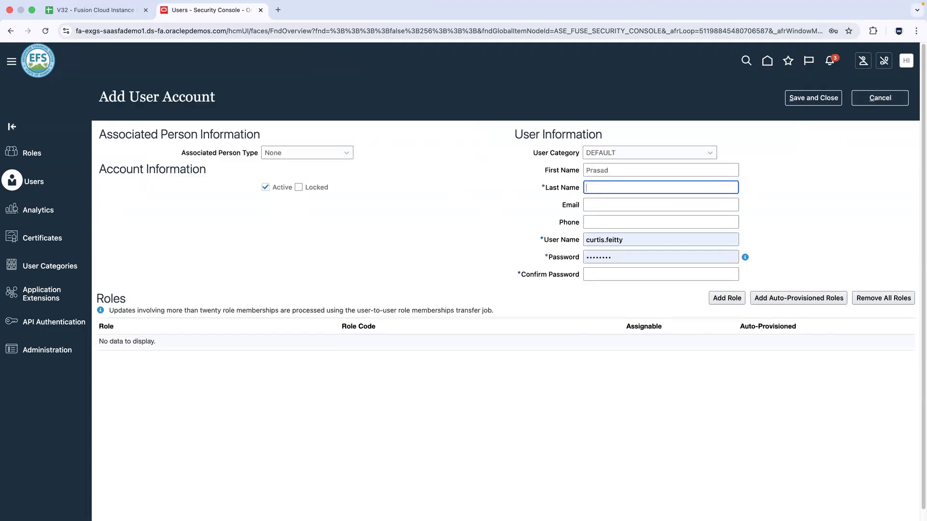
pyautogui.write('K')
pyautogui.press('Tab')
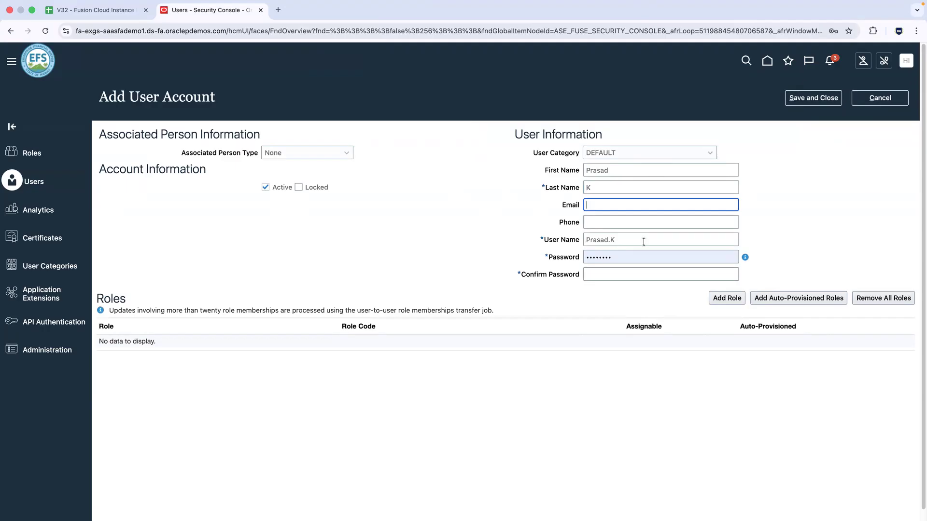
# Enter the new account's password and confirm it, replacing the prefilled password
pyautogui.click(642, 252)
pyautogui.press('super+a')
pyautogui.write('••••••')
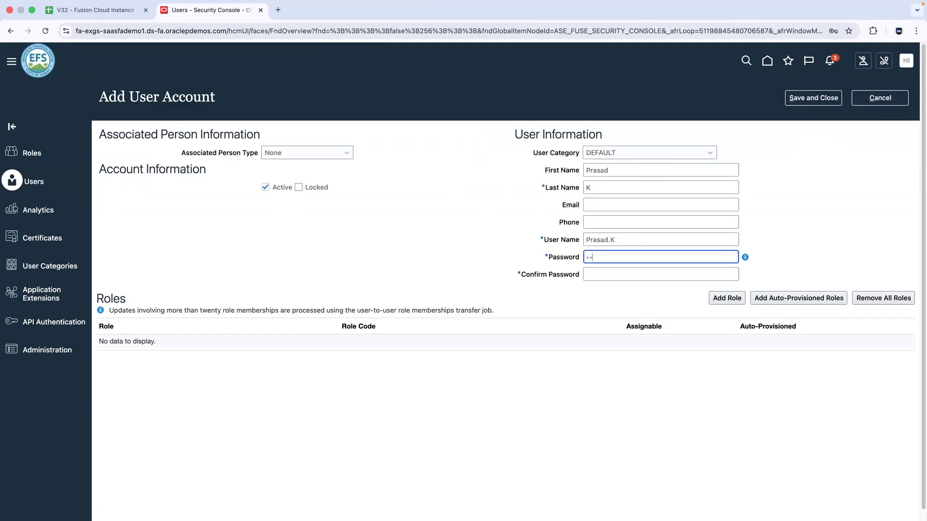
pyautogui.write('••••')
pyautogui.press('Tab')
pyautogui.write('••••••••••')
pyautogui.press('Tab')
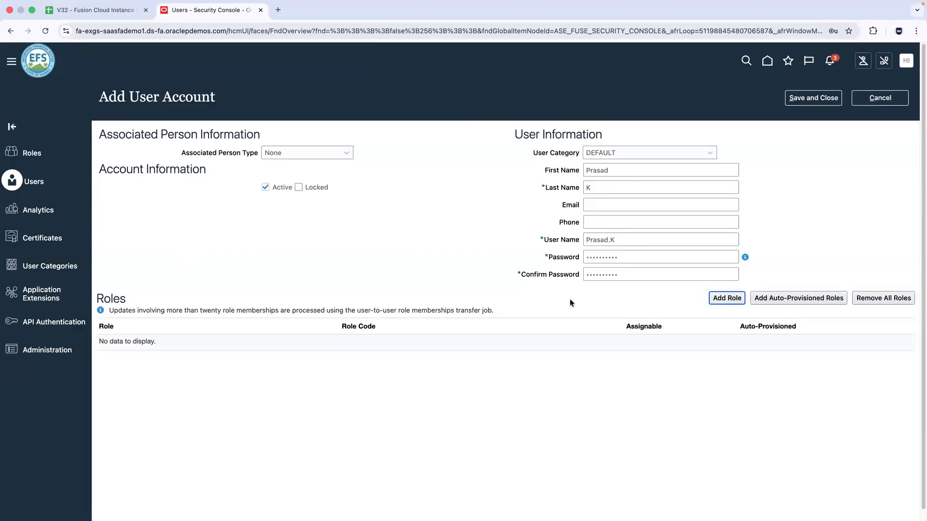
# Fill in the new user's e-mail address
pyautogui.click(619, 210)
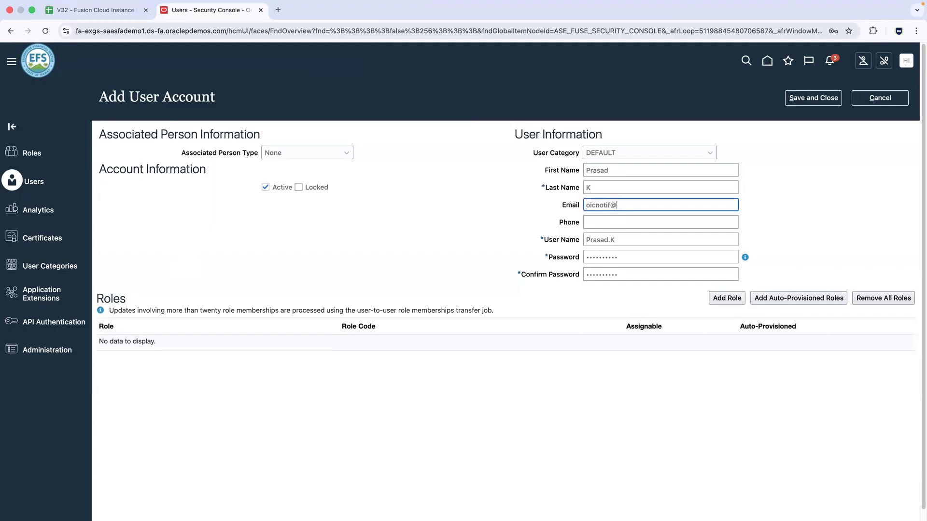
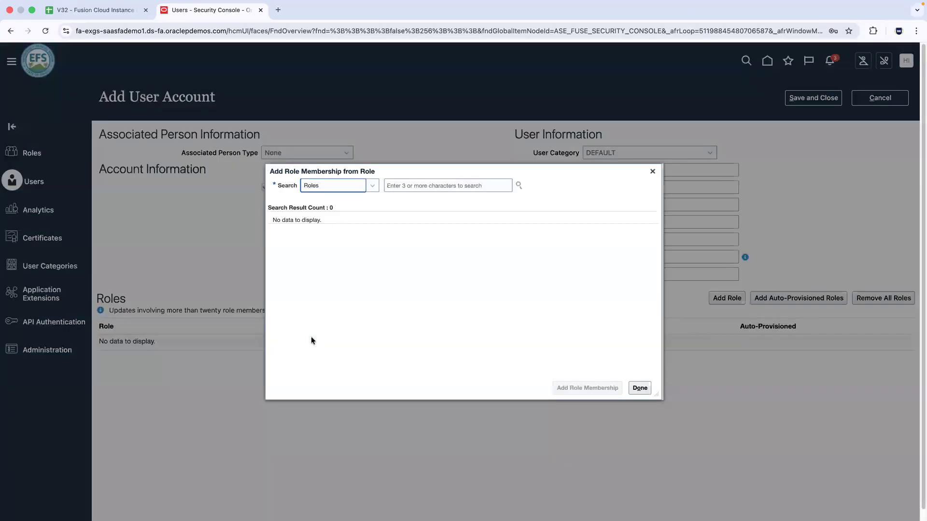
# Add the Employee role (ORA_PER_EMPLOYEE_ABSTRACT) to the new user account and save the account
pyautogui.click(416, 184)
pyautogui.write('Employee')
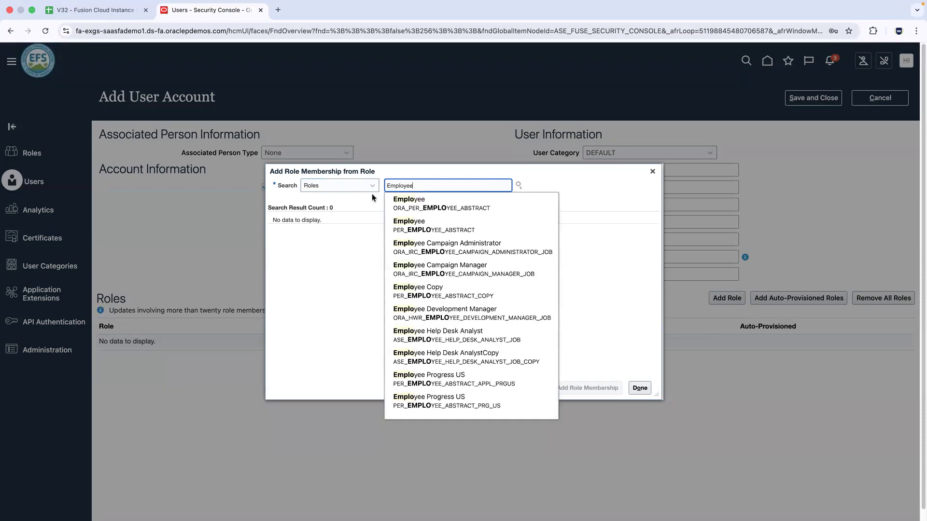
pyautogui.click(420, 206)
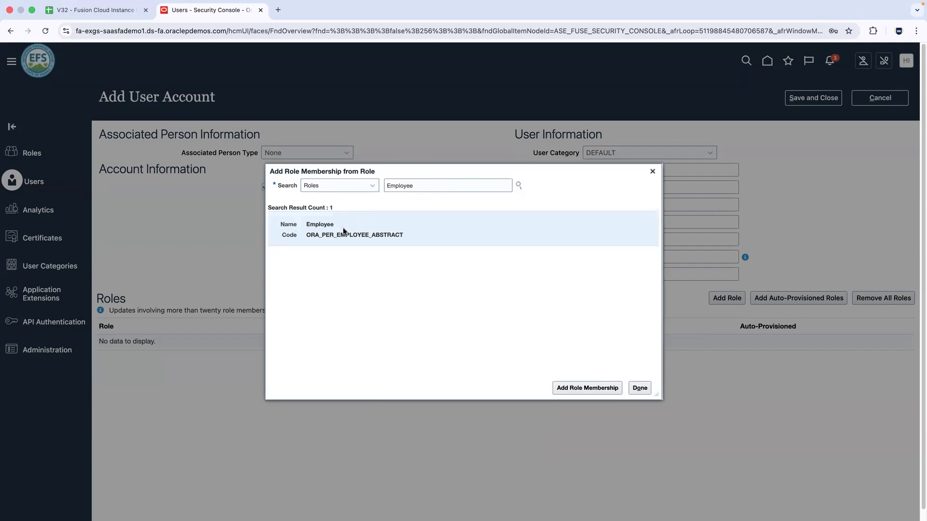
pyautogui.click(590, 384)
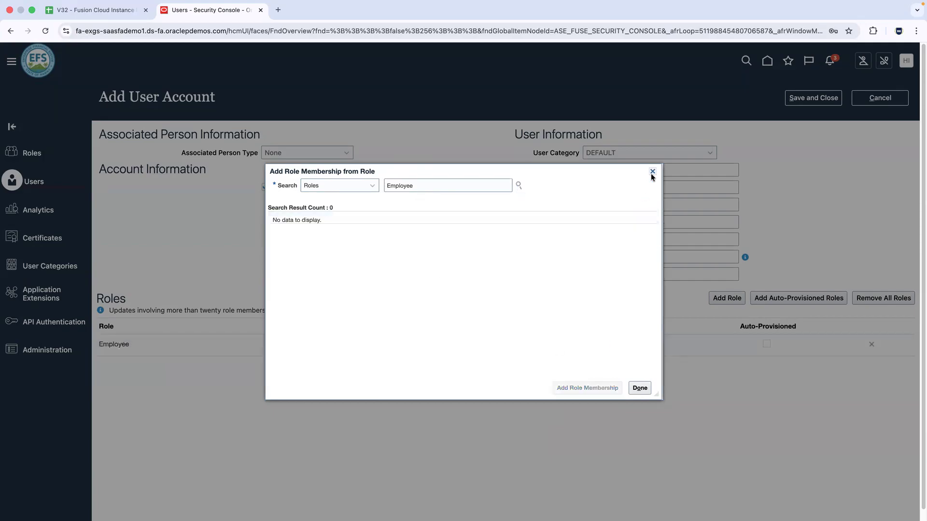
pyautogui.click(652, 171)
pyautogui.click(813, 99)
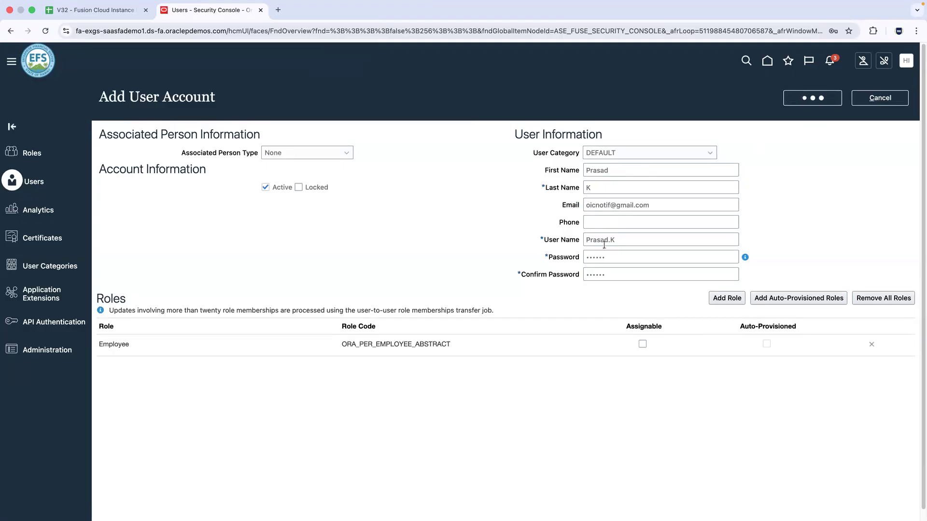
# Switch to the other browser's Fusion session and sign out the current user
pyautogui.press('super+Tab')
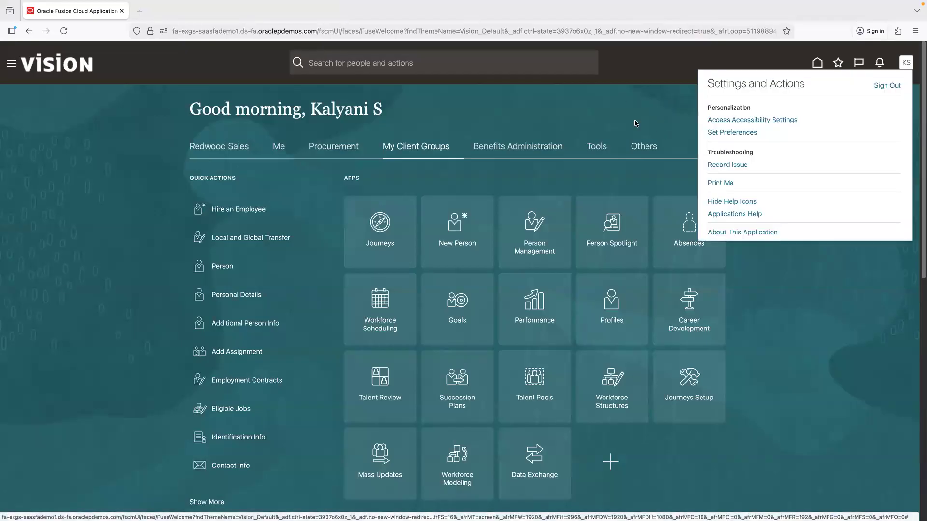
pyautogui.click(884, 87)
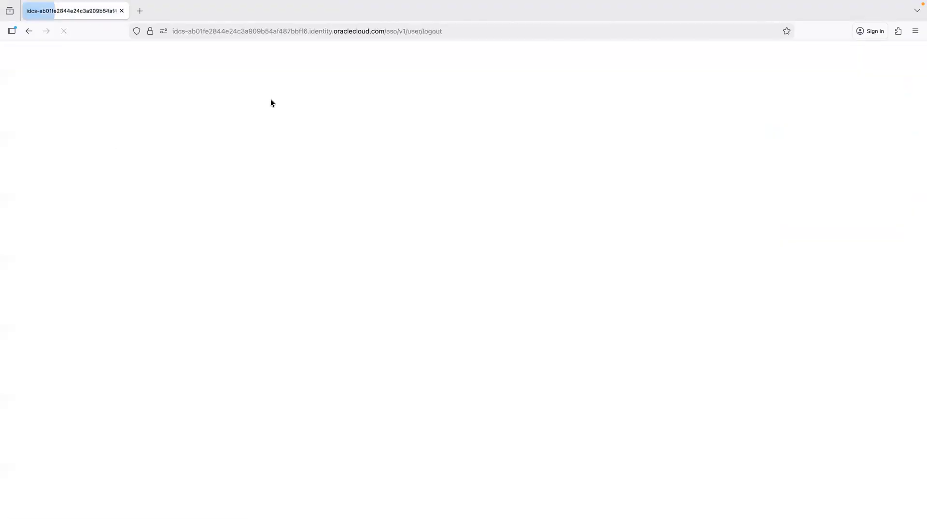
pyautogui.press('super+Tab')
pyautogui.hotkey('ctrl', 'Left')
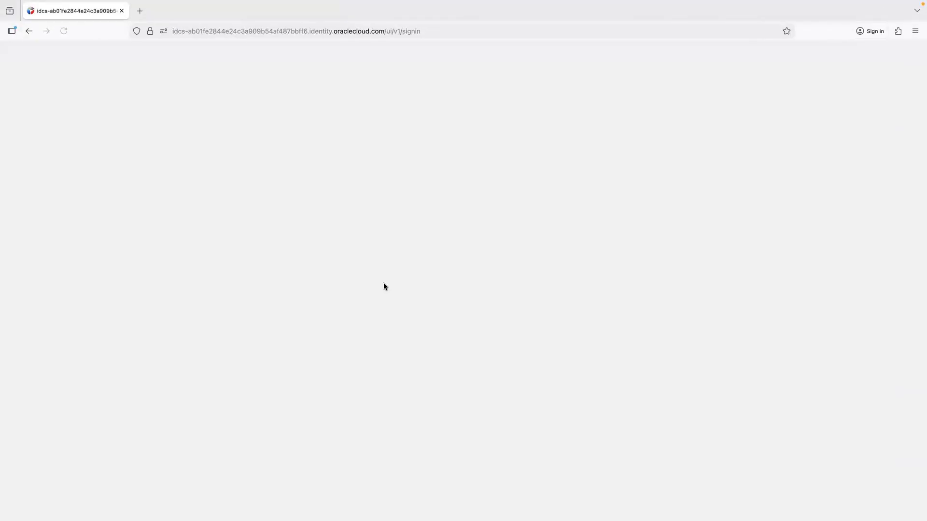
# Sign in to Oracle Cloud with the new account's user name and password, and save the login in the browser
pyautogui.click(394, 244)
pyautogui.write('pras')
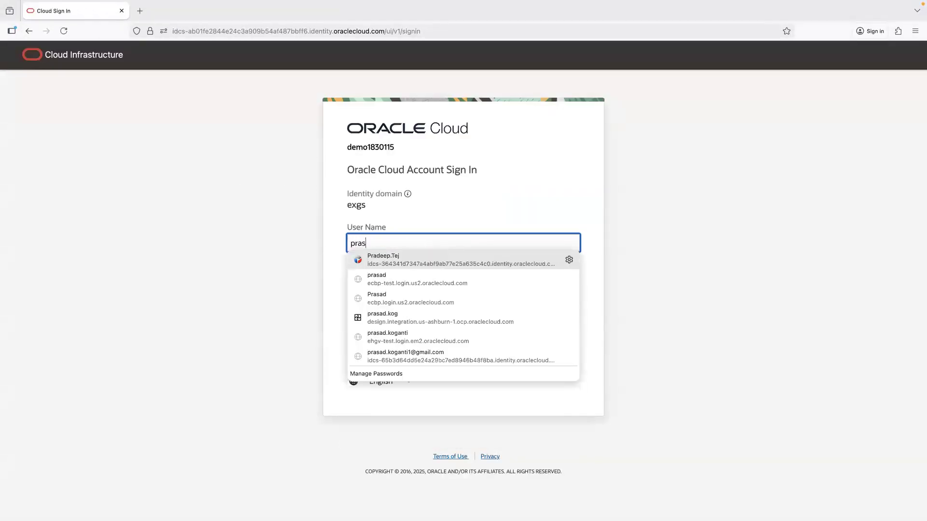
pyautogui.write('ad.k')
pyautogui.press('Tab')
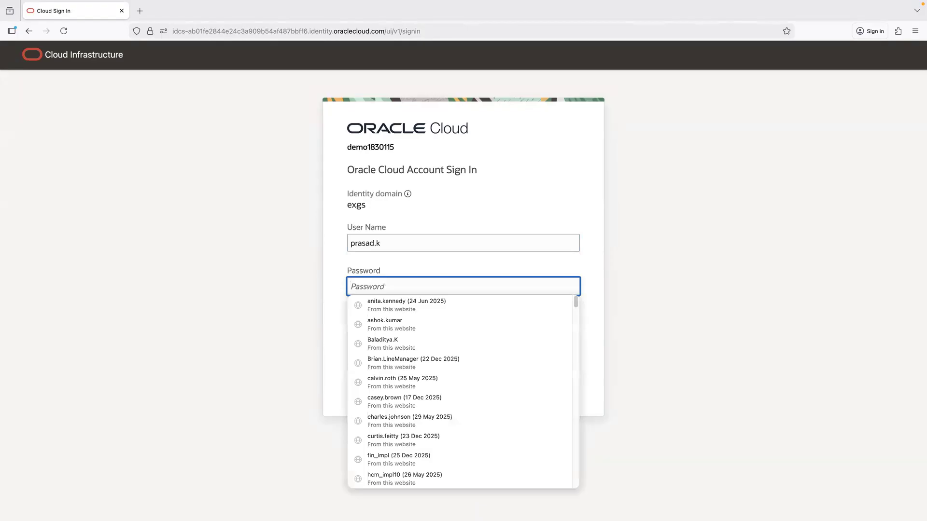
pyautogui.write('••••••••••')
pyautogui.press('Return')
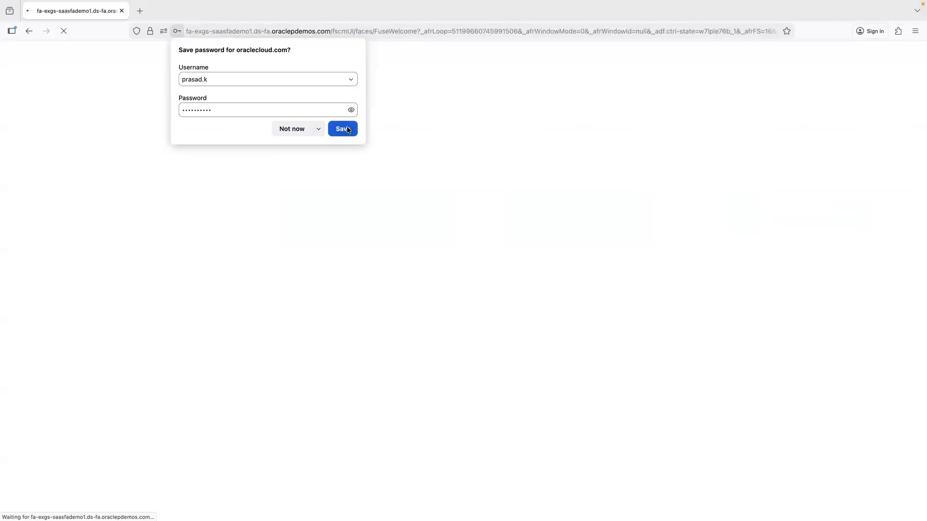
pyautogui.click(344, 129)
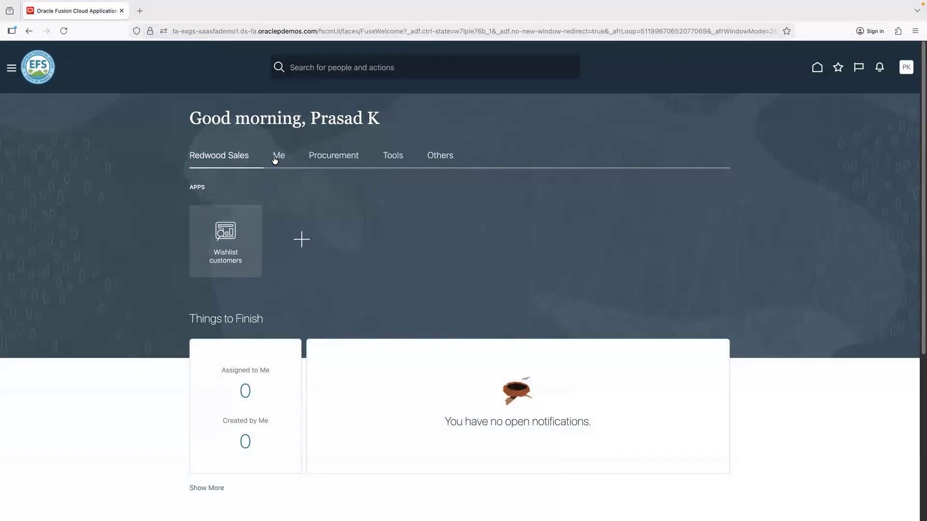
# Review which apps the new user gets under Me, Procurement, Tools and Others on the home page, ending on Me
pyautogui.click(282, 155)
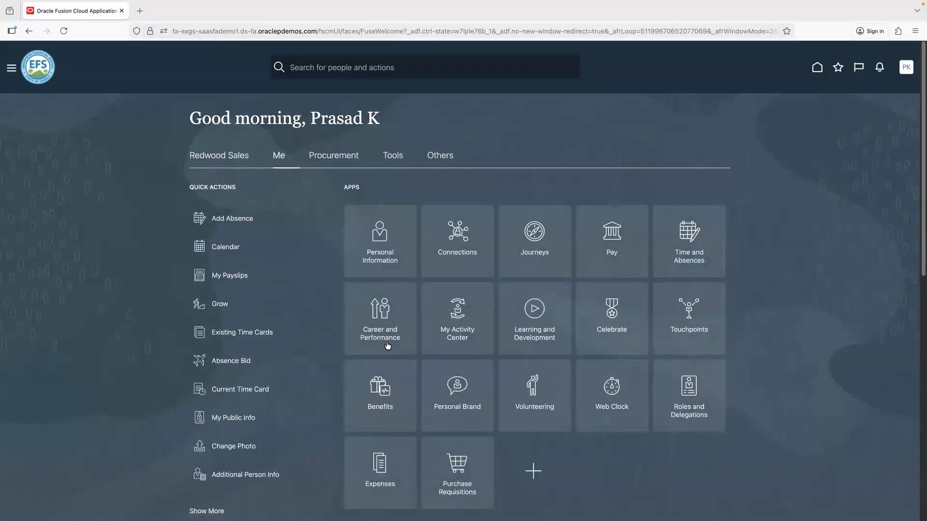
pyautogui.click(359, 157)
pyautogui.click(392, 155)
pyautogui.click(436, 155)
pyautogui.click(284, 156)
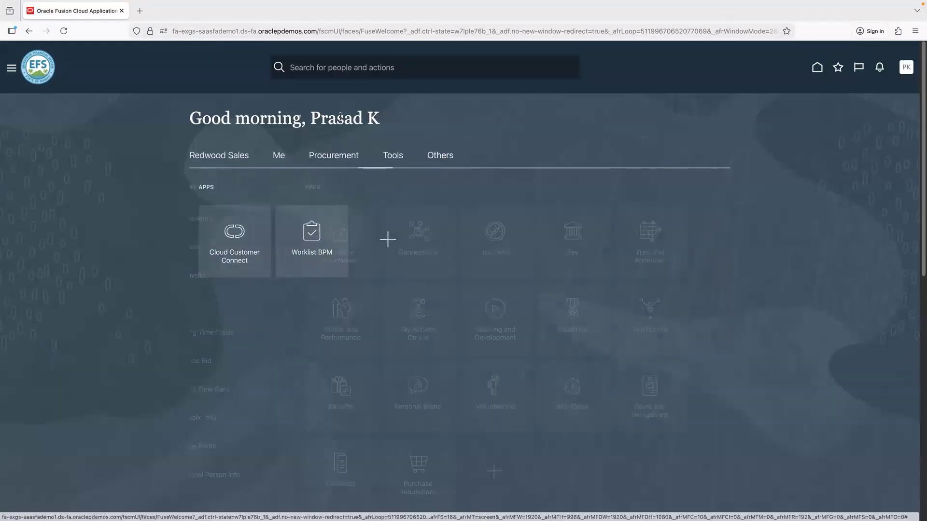
pyautogui.moveTo(407, 31)
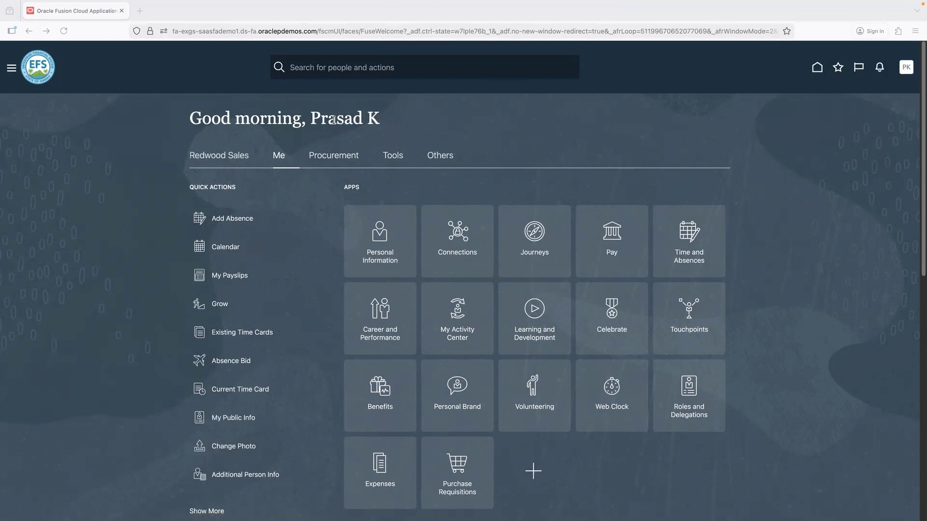
pyautogui.press('super+shift+4')
pyautogui.moveTo(261, 136); pyautogui.dragTo(499, 176)
pyautogui.moveTo(338, 197); pyautogui.dragTo(738, 516)
# Open the file 3.0.Security in Cloud Notes.sql from the 2.Oracle Fusion HCM folder
pyautogui.press('super+Tab')
pyautogui.press('super+Tab')
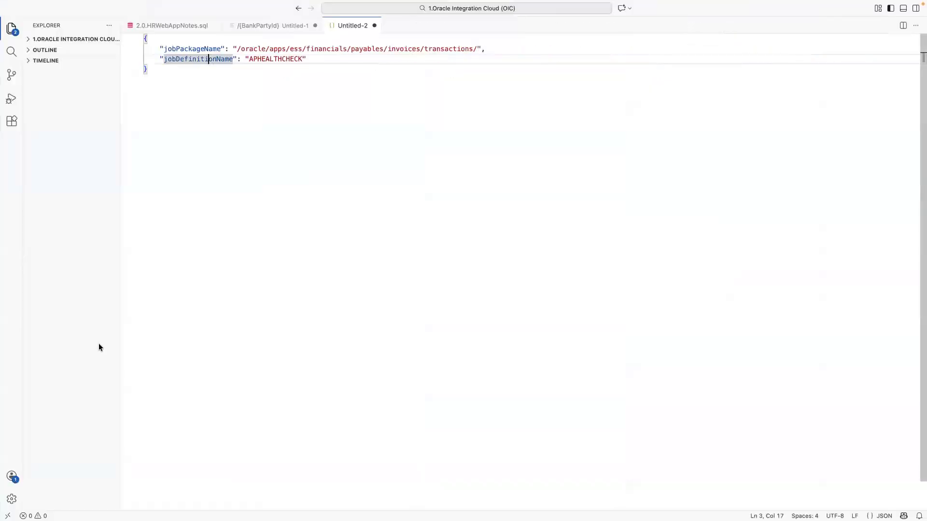
pyautogui.click(36, 504)
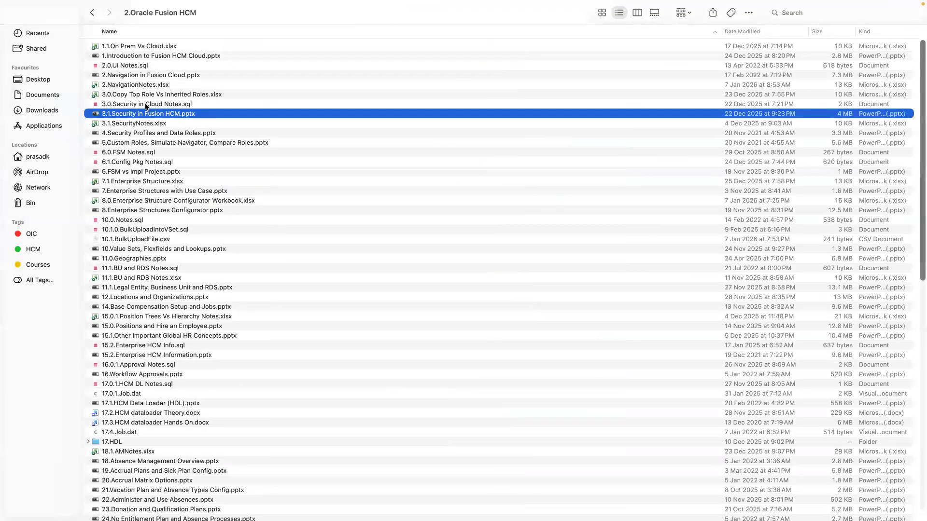
pyautogui.doubleClick(144, 104)
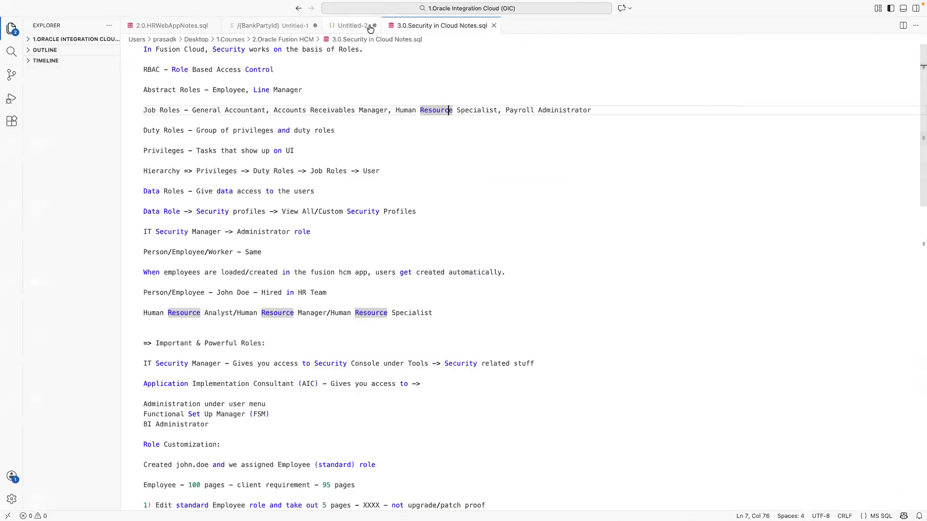
# Close the other open files in the editor, discarding the unsaved untitled ones, so only the security notes remain
pyautogui.click(370, 26)
pyautogui.click(473, 300)
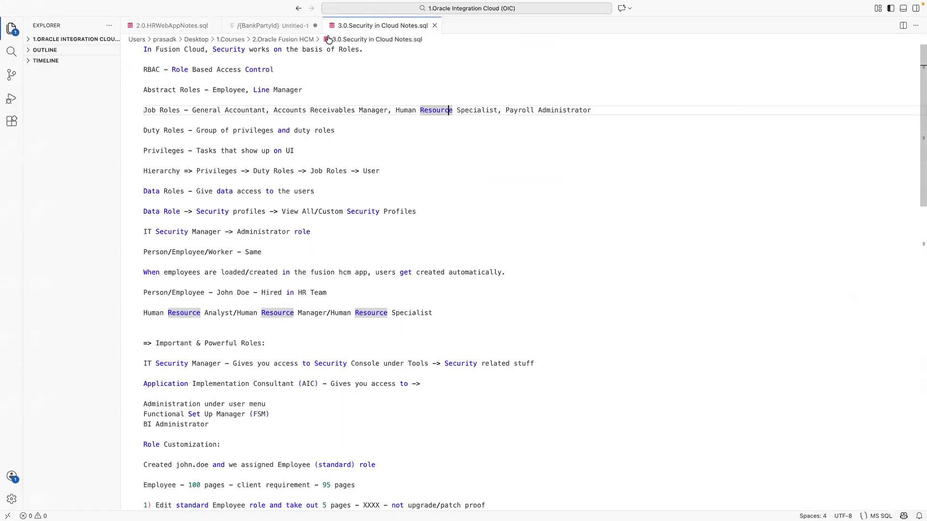
pyautogui.click(315, 25)
pyautogui.click(461, 303)
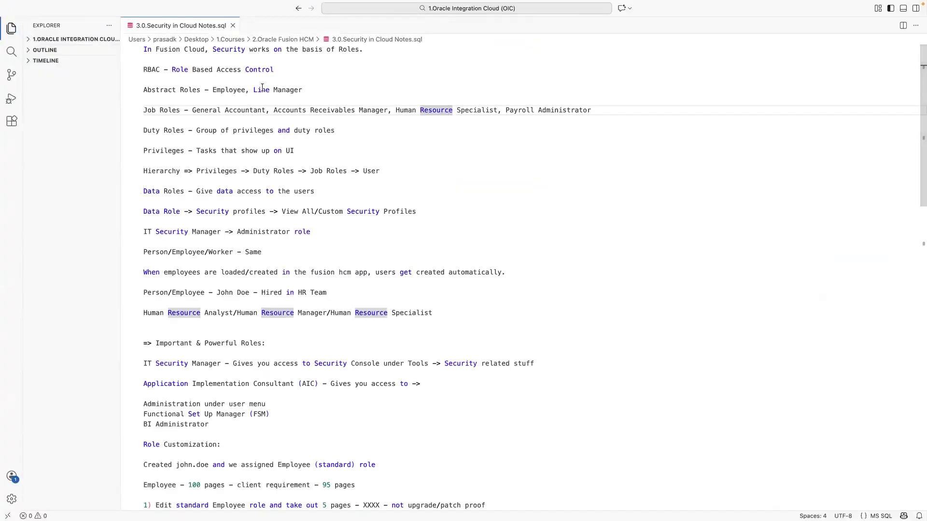
# Read through the security notes down to Role Customization and examine the Employee role's page count
pyautogui.scroll(-5, 187, 179)
pyautogui.scroll(5, 222, 321)
pyautogui.scroll(-10, 221, 321)
pyautogui.scroll(10, 223, 374)
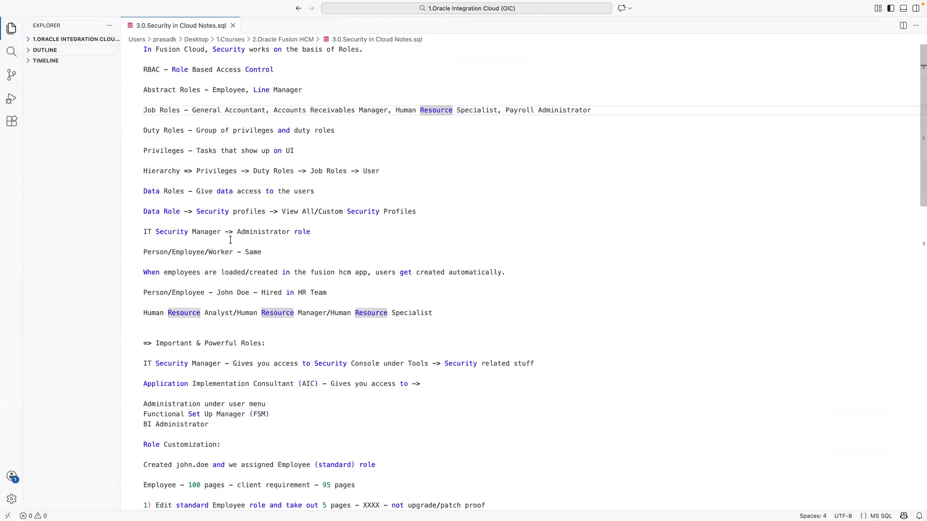
pyautogui.click(249, 276)
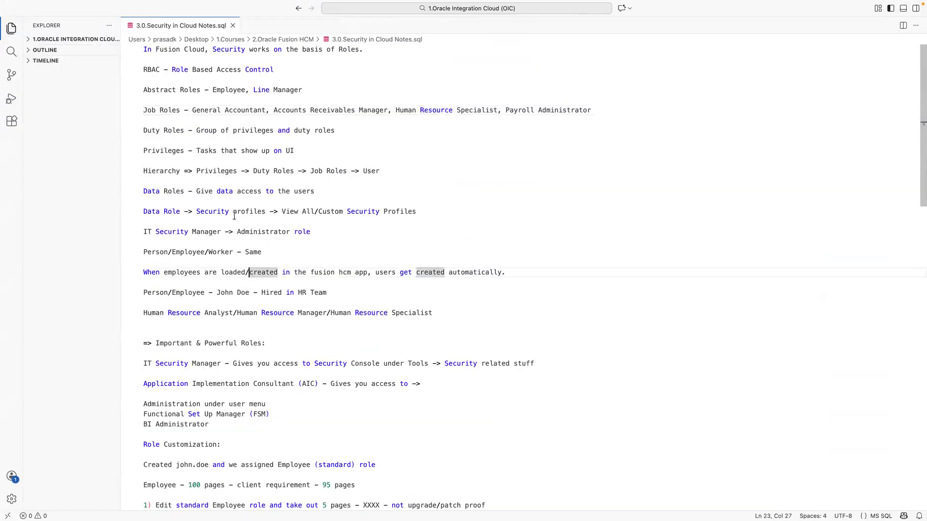
pyautogui.scroll(-6, 234, 215)
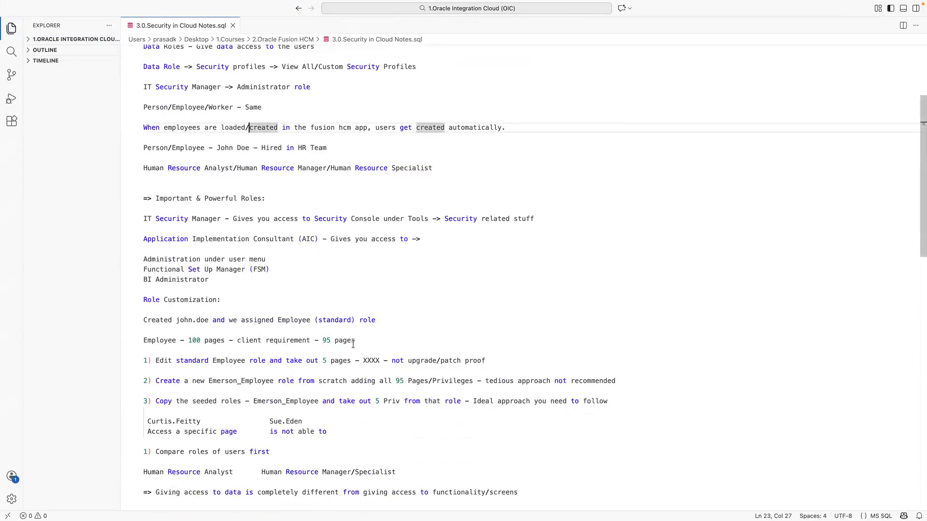
pyautogui.click(172, 340)
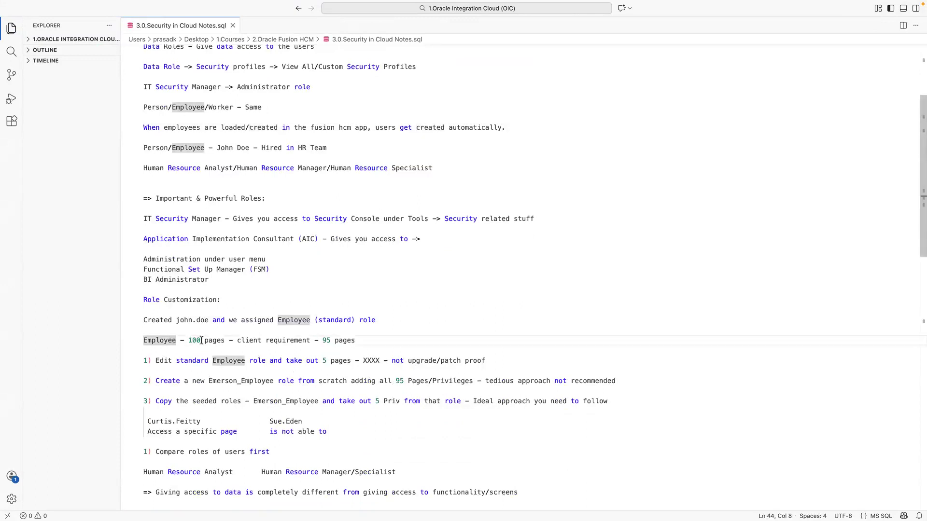
pyautogui.moveTo(227, 340); pyautogui.dragTo(188, 340)
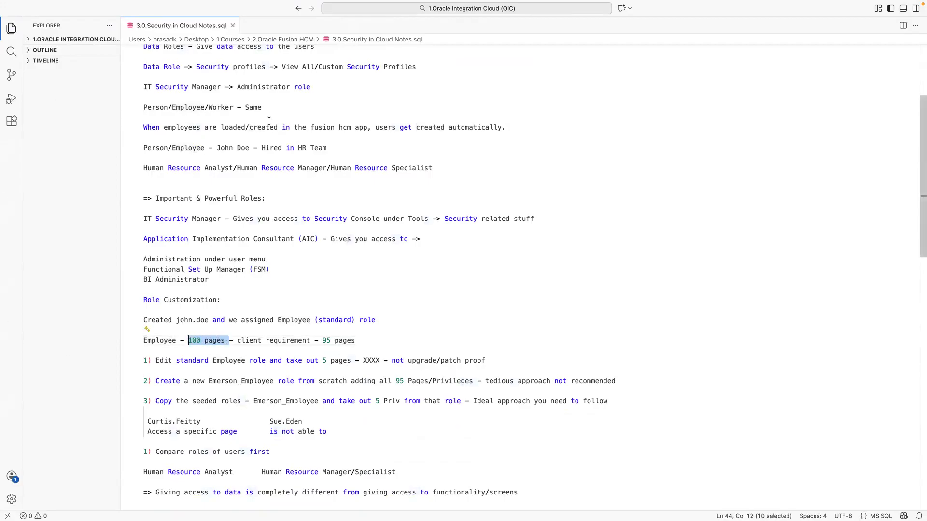
pyautogui.click(222, 341)
# Switch back to the Fusion home page and check the Procurement, Tools and Others apps, returning to Me
pyautogui.press('super+Tab')
pyautogui.press('super+Tab')
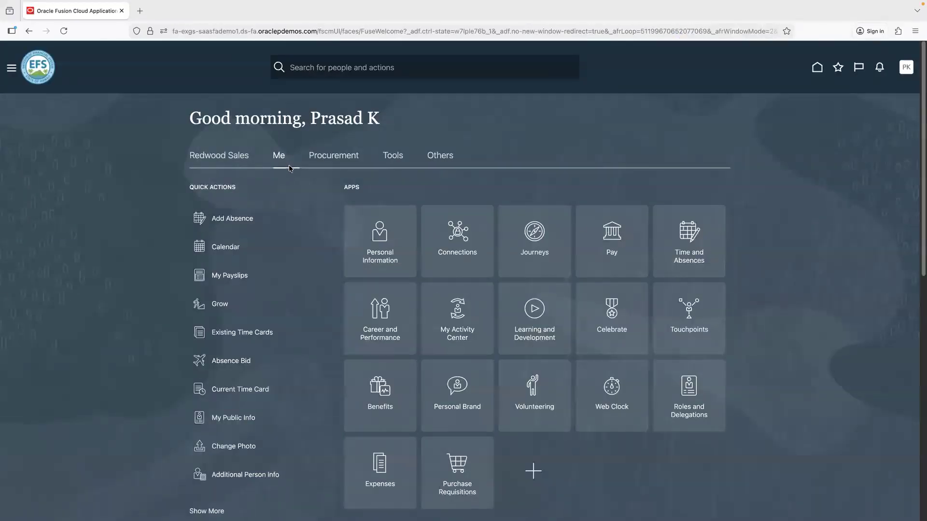
pyautogui.click(346, 159)
pyautogui.click(395, 156)
pyautogui.click(439, 156)
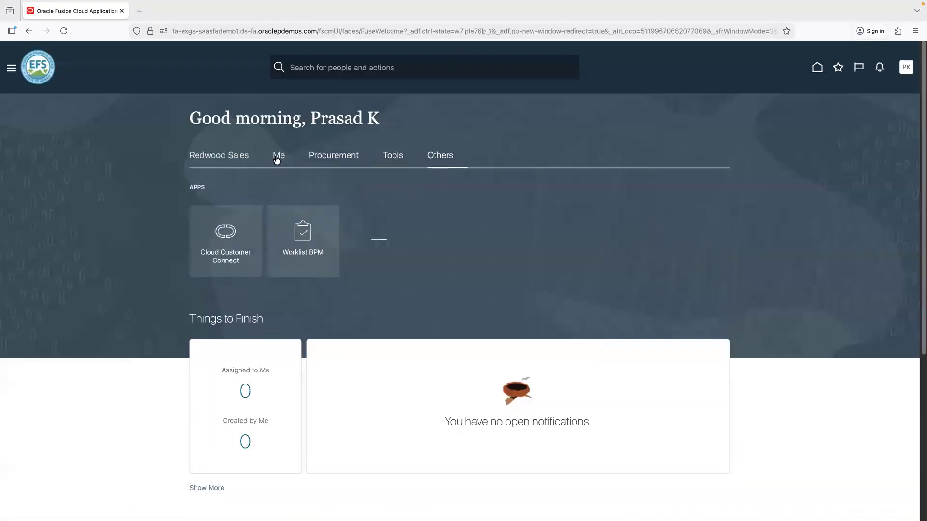
pyautogui.click(276, 160)
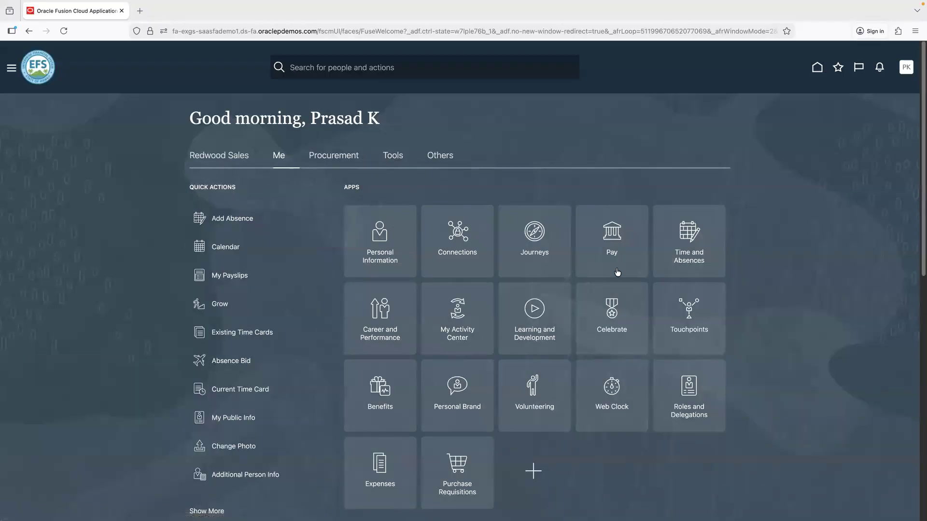
# In the notes' Role Customization section, set the Employee line to 50 pages and the client requirement to 45 pages, and save
pyautogui.hotkey('ctrl', 'Right')
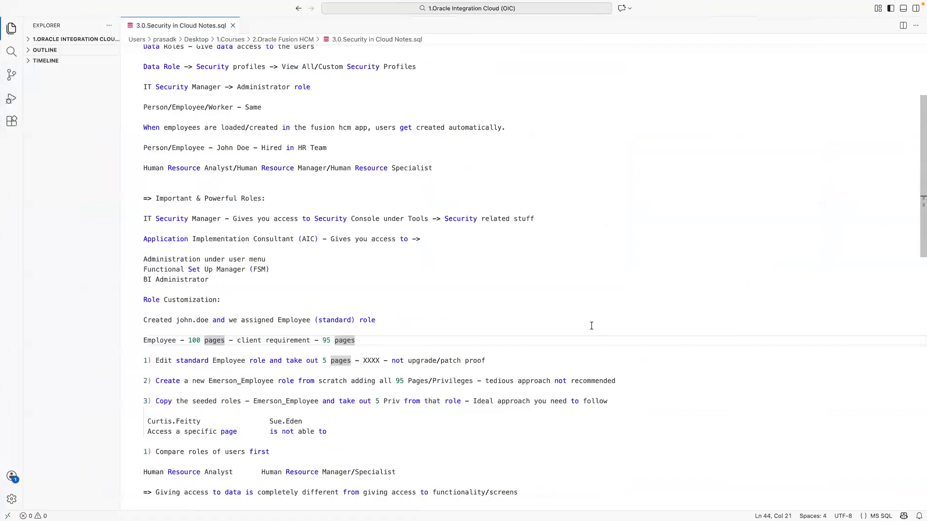
pyautogui.doubleClick(192, 340)
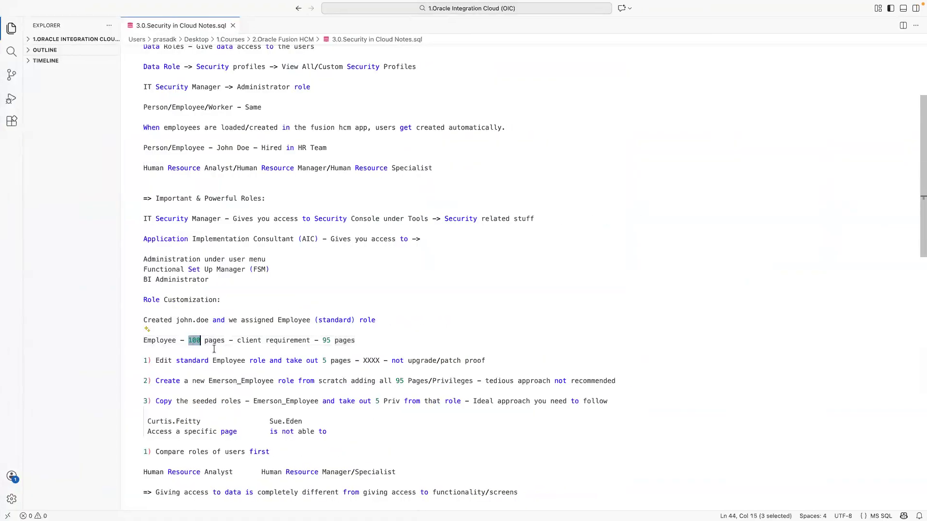
pyautogui.write('50')
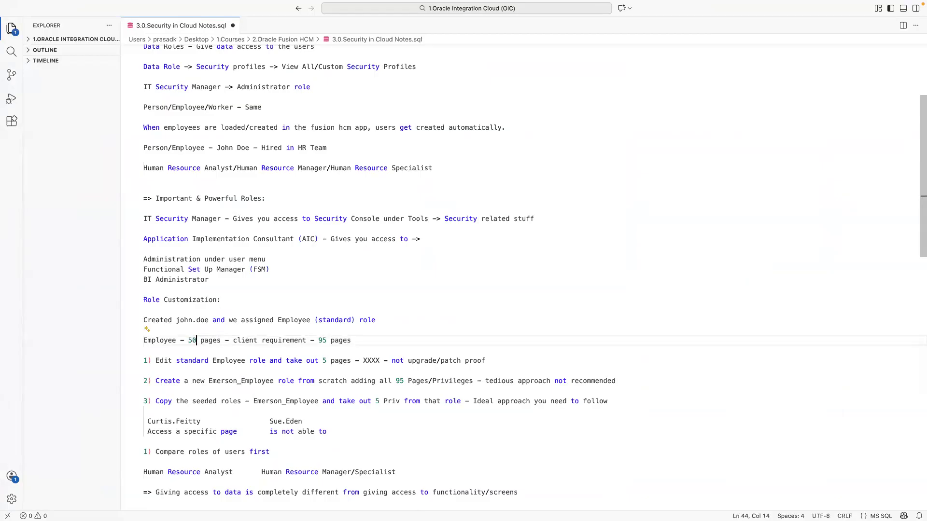
pyautogui.doubleClick(321, 341)
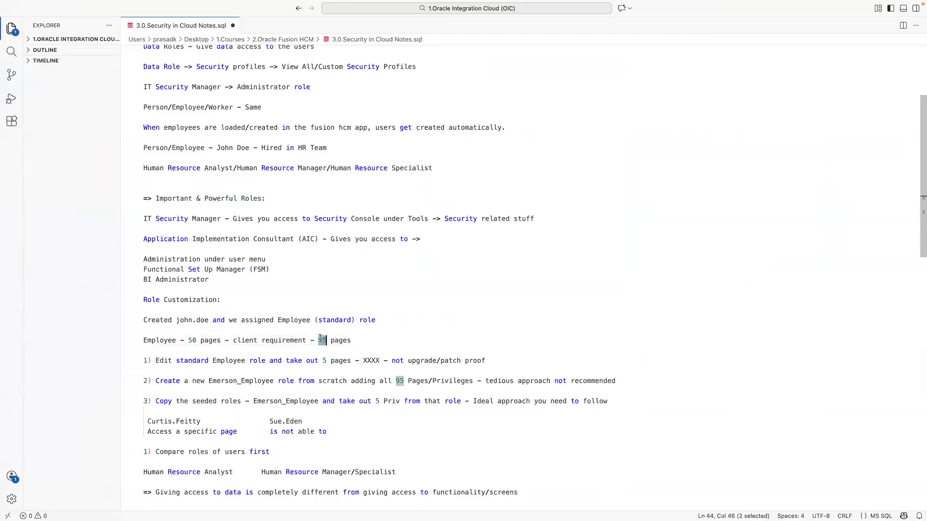
pyautogui.write('45')
pyautogui.press('super+s')
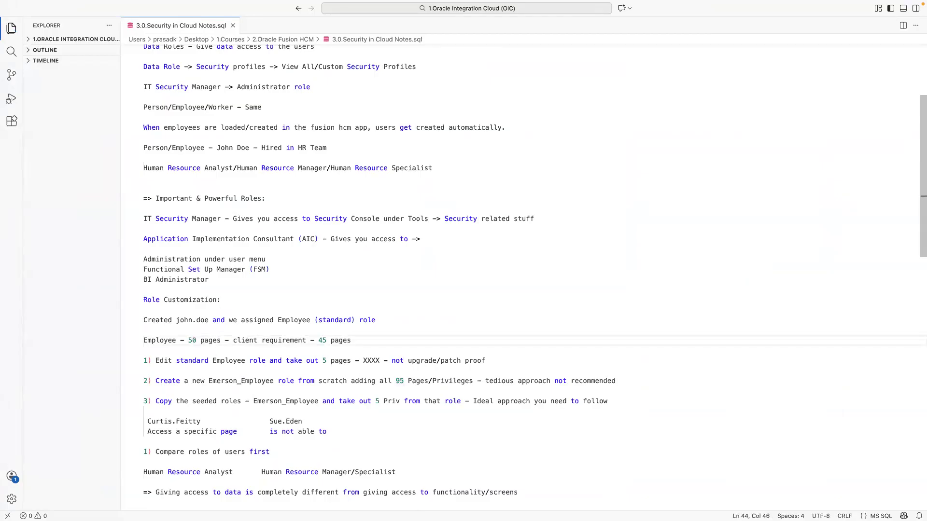
# Change the number of Pages/Privileges in approach 2, creating Emerson_Employee from scratch, to 45 and save the notes
pyautogui.doubleClick(400, 382)
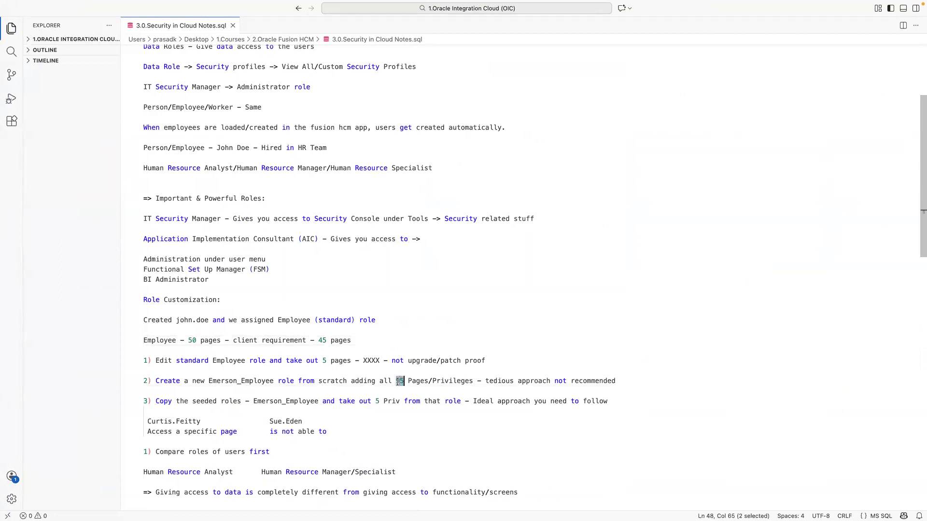
pyautogui.write('45')
pyautogui.press('super+s')
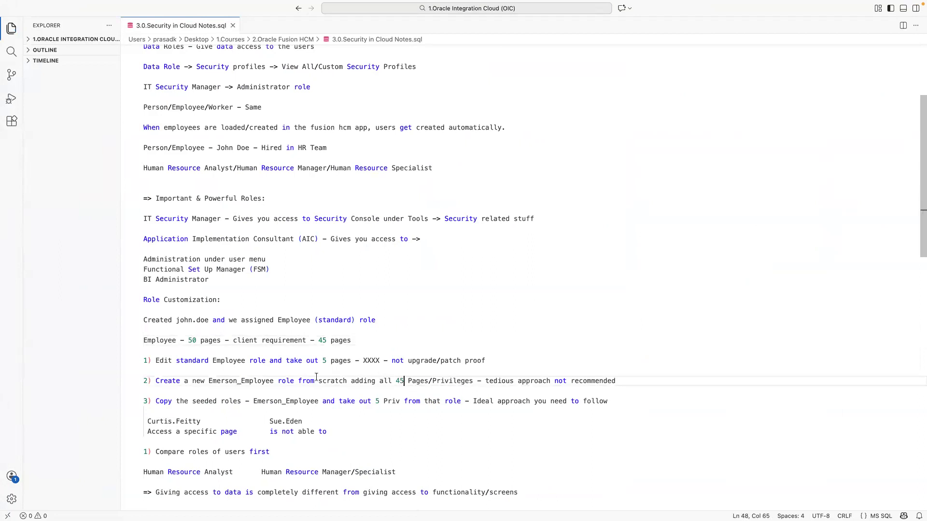
# Compare the notes' Employee page count with the apps in each home page group, and return to the notes
pyautogui.hotkey('ctrl', 'Left')
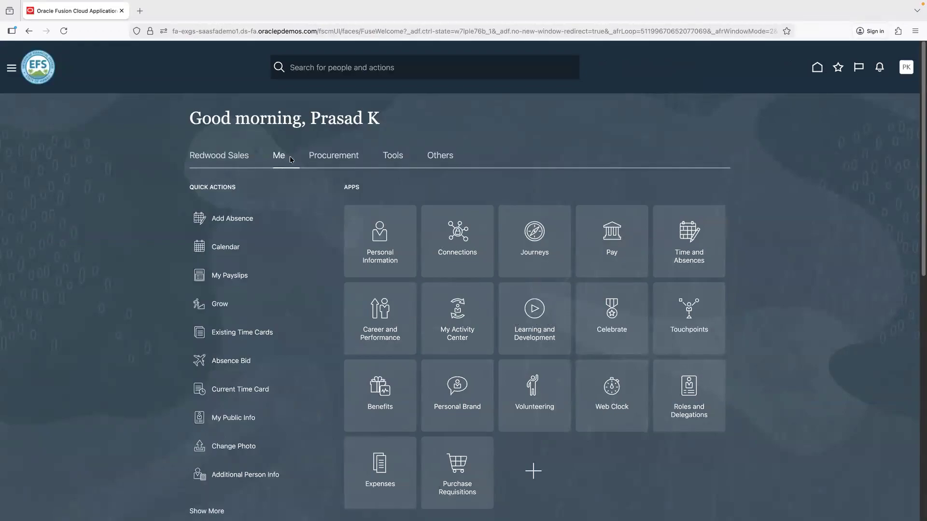
pyautogui.hotkey('ctrl', 'Right')
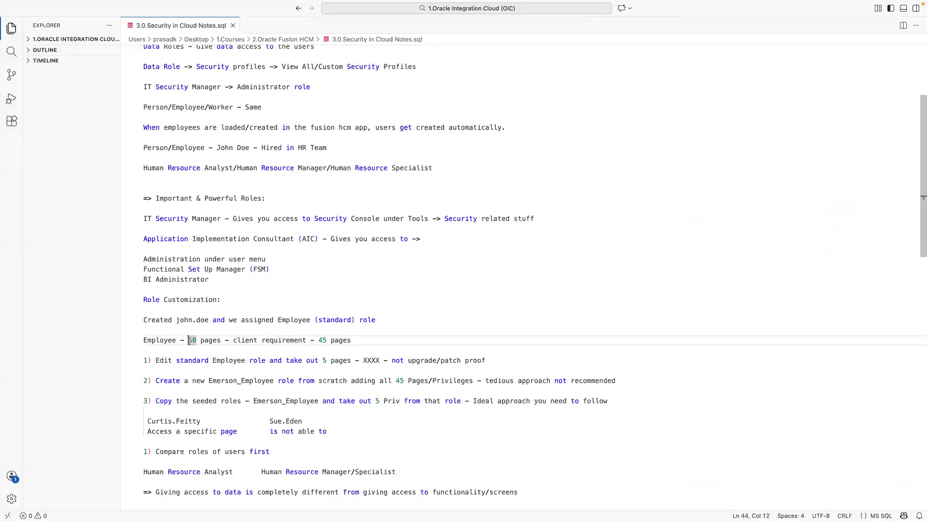
pyautogui.hotkey('ctrl', 'Left')
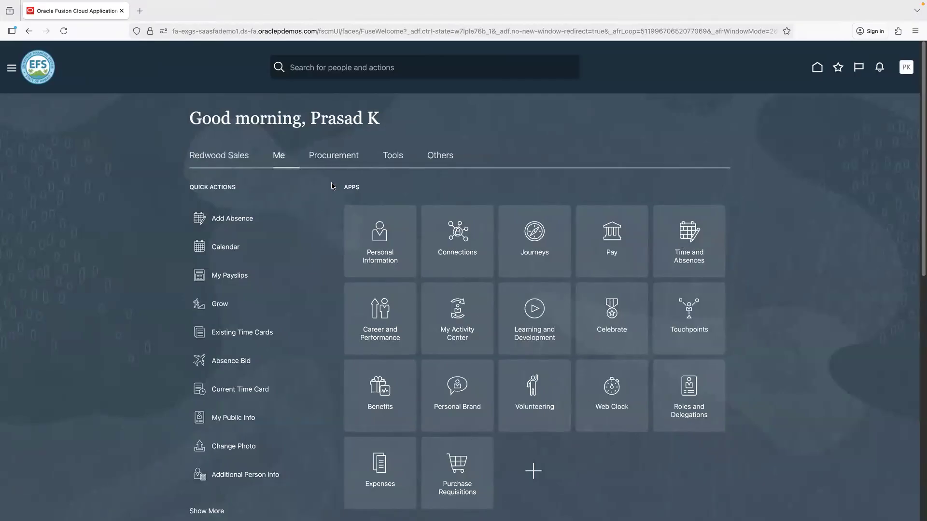
pyautogui.click(334, 155)
pyautogui.click(392, 156)
pyautogui.click(440, 157)
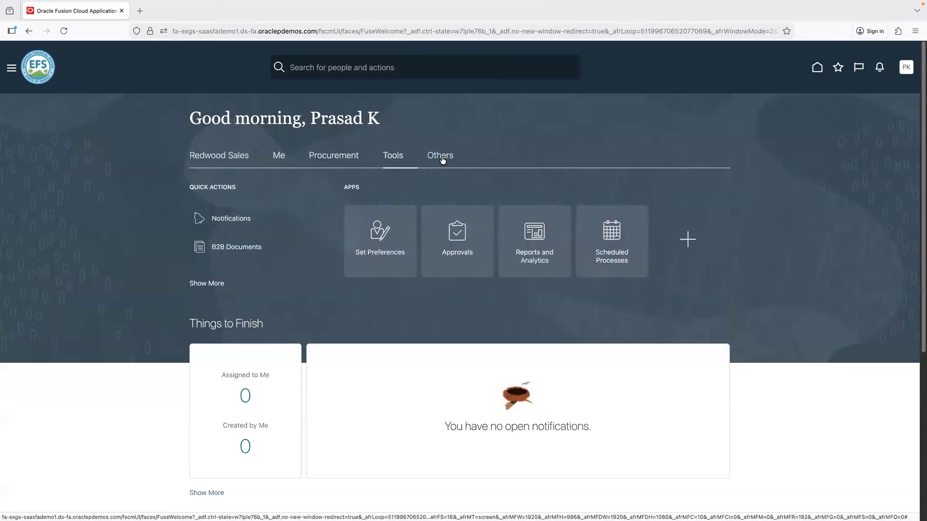
pyautogui.click(280, 156)
pyautogui.press('super+Tab')
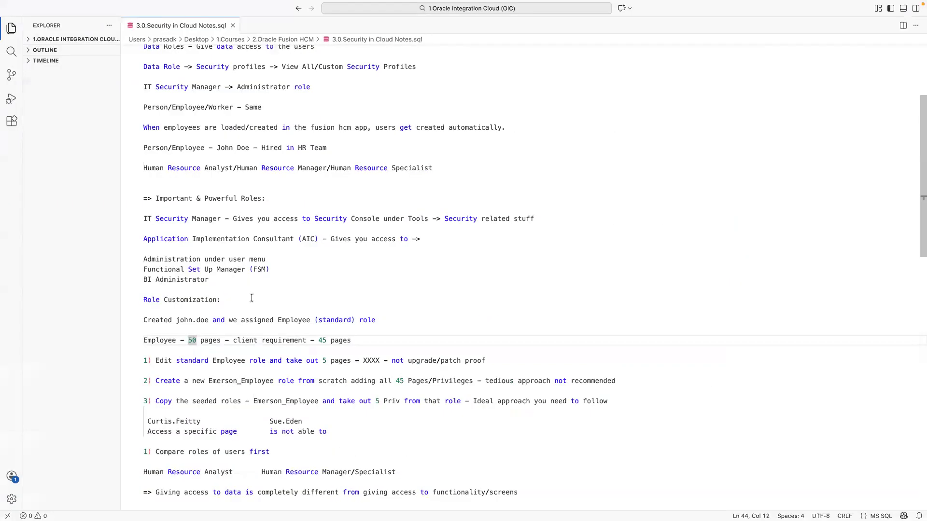
# Highlight the client requirement in the notes, then switch to the Security Console in Chrome and open the new user's account details
pyautogui.moveTo(233, 340); pyautogui.dragTo(351, 340)
pyautogui.press('super+Tab')
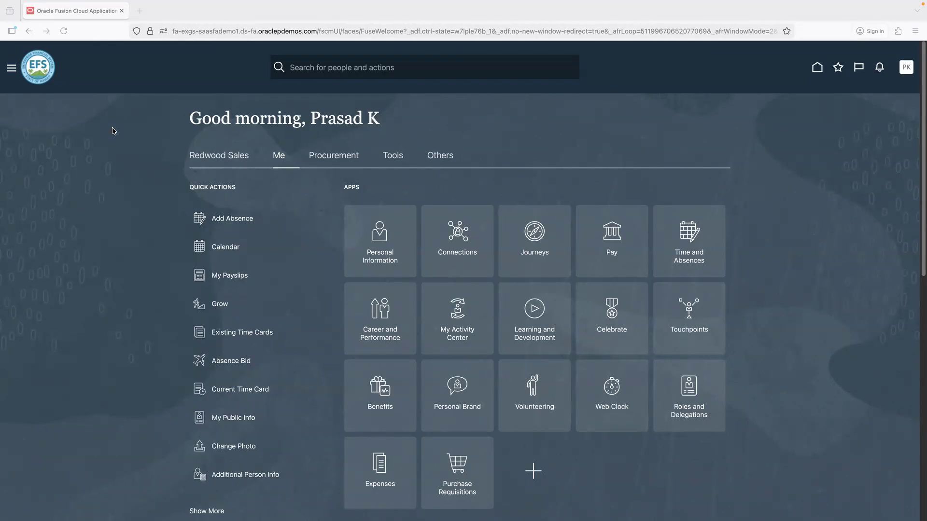
pyautogui.press('super+Tab')
pyautogui.press('super+Tab')
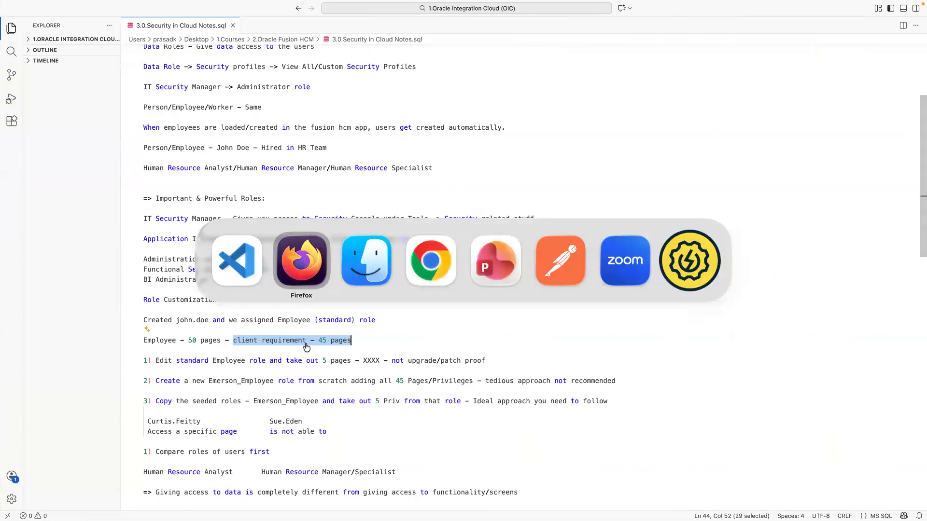
pyautogui.press('super+Tab')
pyautogui.press('super+Tab')
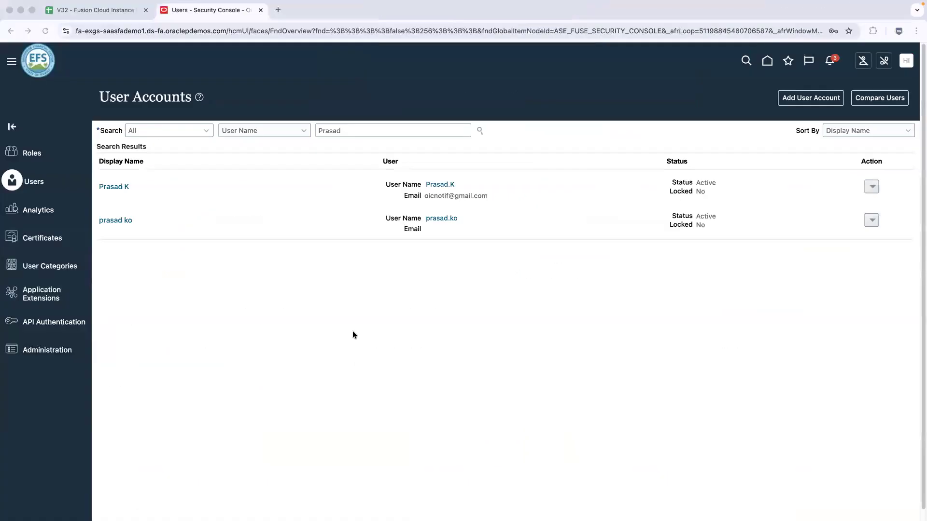
pyautogui.click(122, 188)
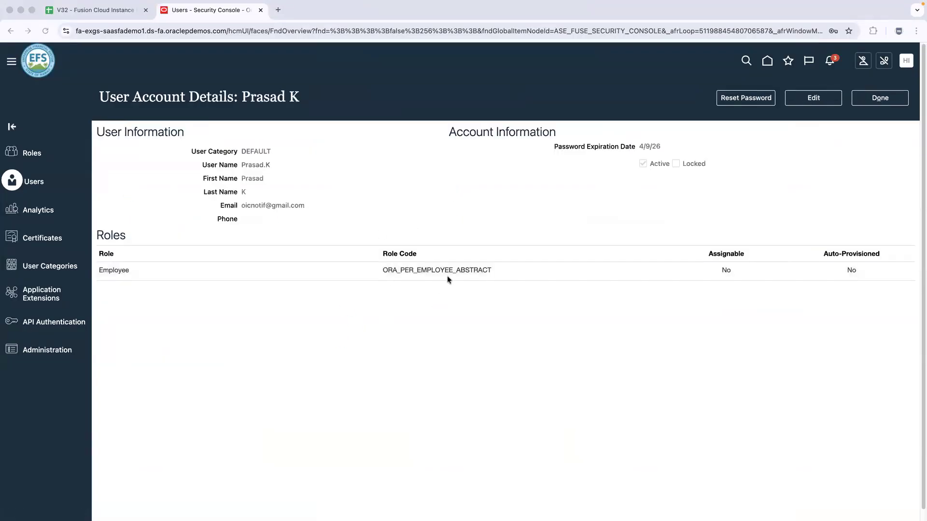
# Check the user's Me apps on the Fusion home page in Firefox and return to the notes' Role Customization section
pyautogui.press('super+Tab')
pyautogui.press('super+Tab')
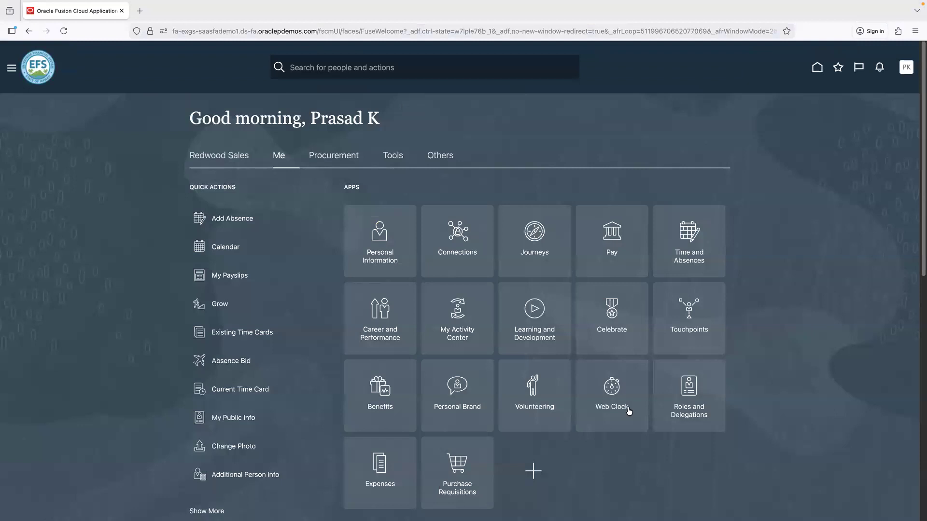
pyautogui.press('super+Tab')
pyautogui.press('super+Tab')
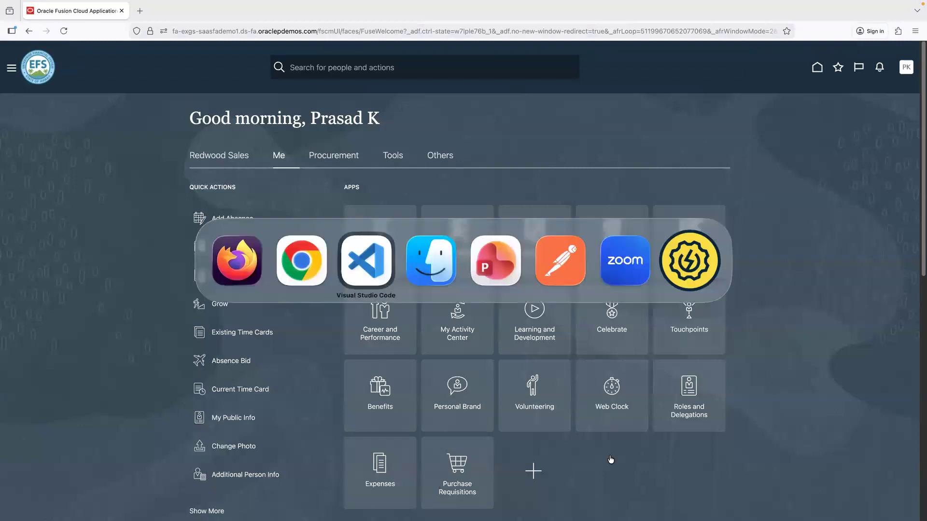
pyautogui.scroll(-3, 260, 316)
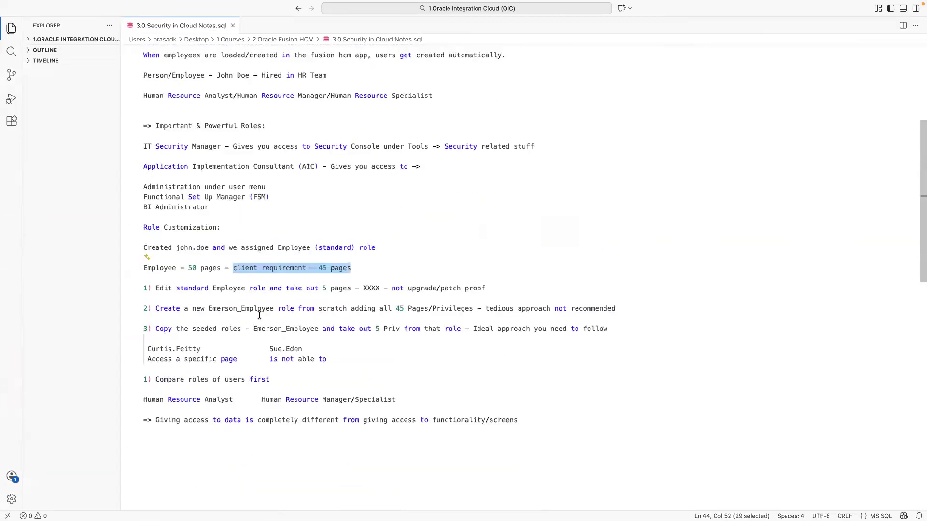
pyautogui.scroll(-10, 259, 315)
pyautogui.scroll(6, 259, 316)
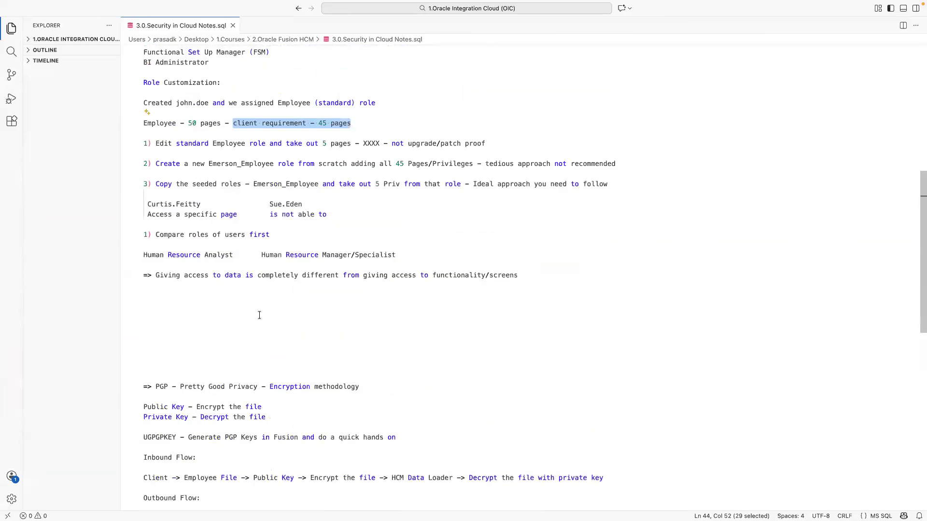
pyautogui.scroll(3, 274, 186)
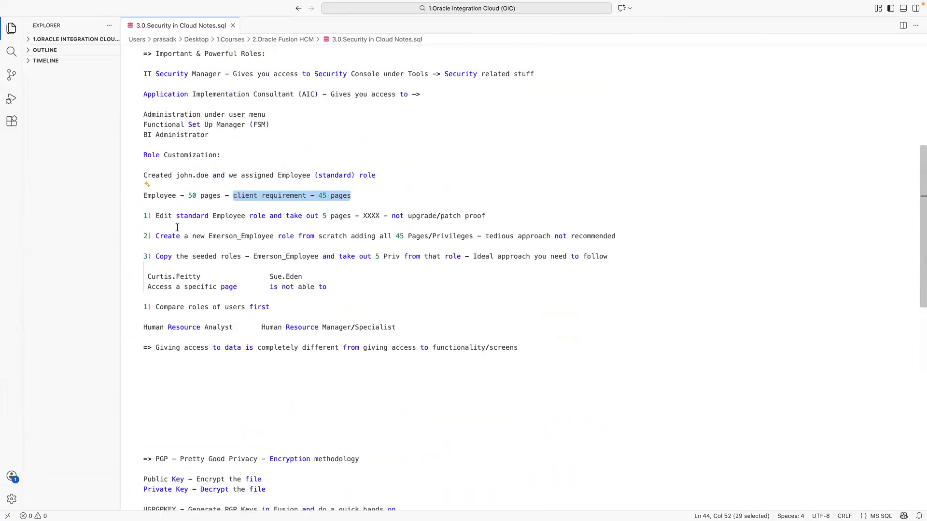
pyautogui.scroll(3, 188, 243)
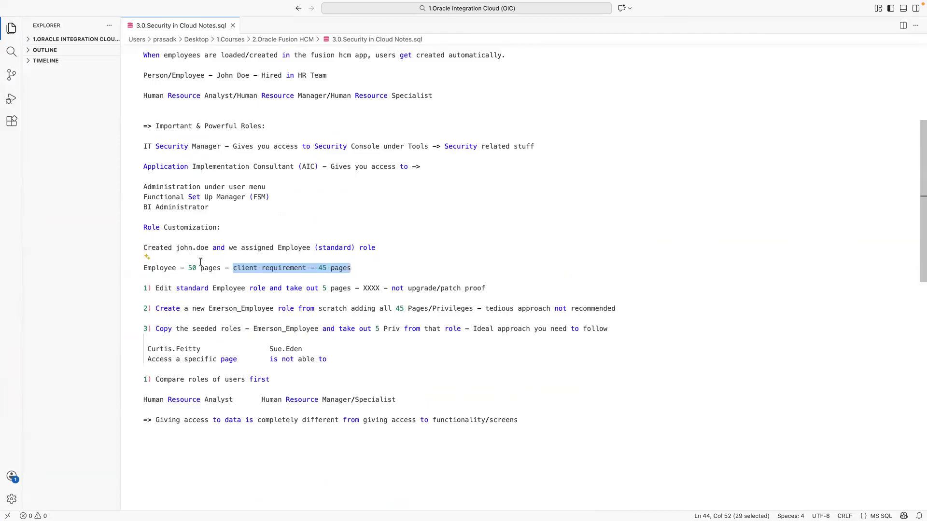
# Compare the notes' Employee page count and client requirement with the role assigned to the user in the Security Console
pyautogui.click(218, 268)
pyautogui.press('super+Tab')
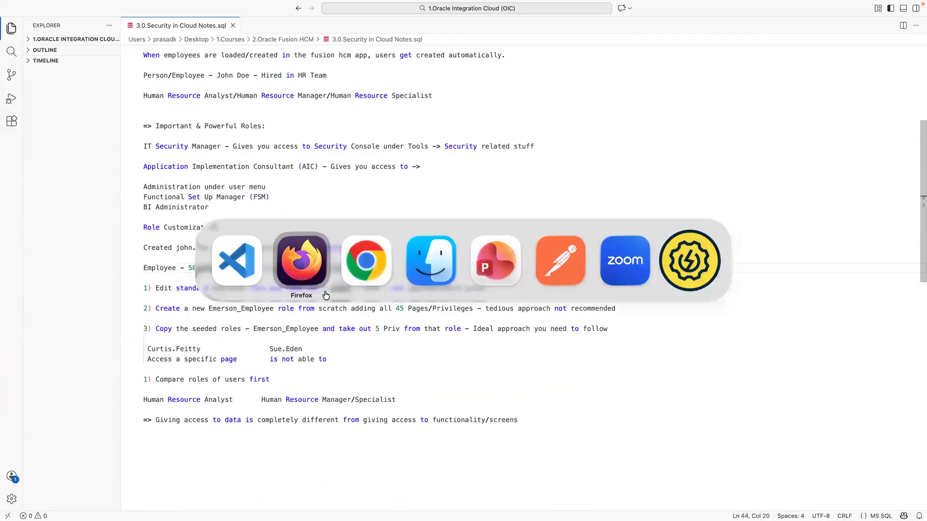
pyautogui.press('super+Tab')
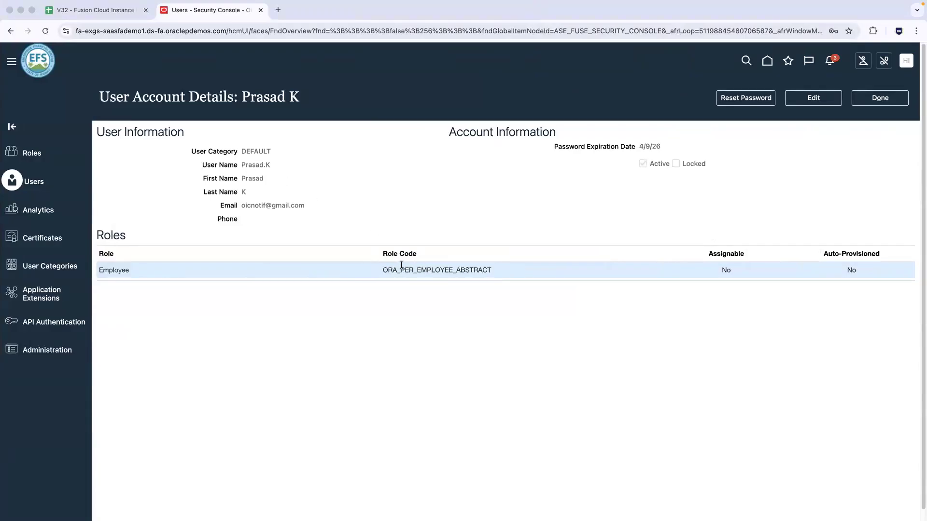
pyautogui.press('super+Tab')
pyautogui.click(195, 268)
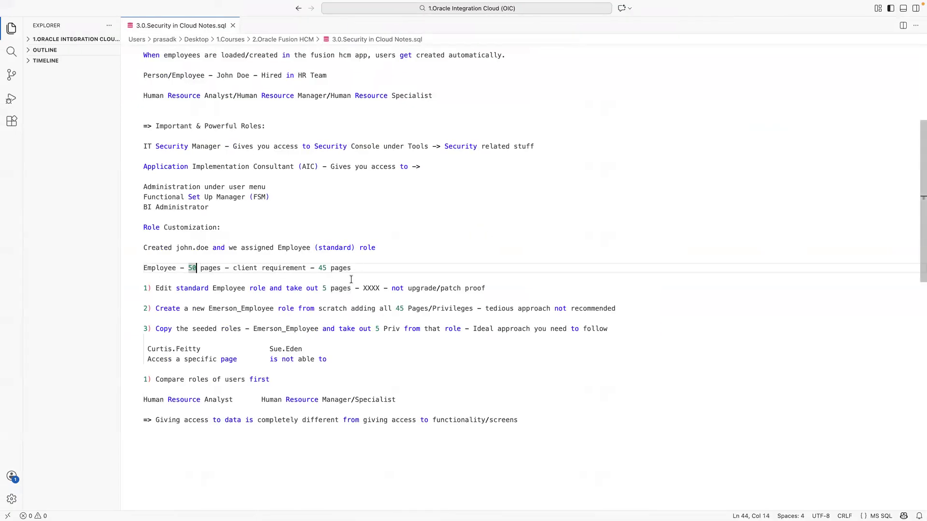
pyautogui.click(326, 267)
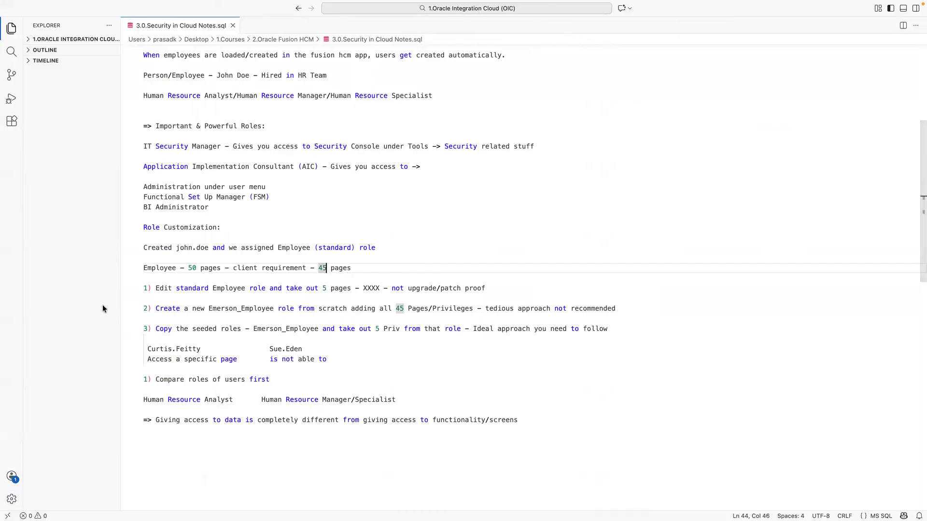
# Review approach 1 in the notes, taking 5 pages out of the standard Employee role, alongside the user's role code in Chrome
pyautogui.click(325, 289)
pyautogui.click(224, 289)
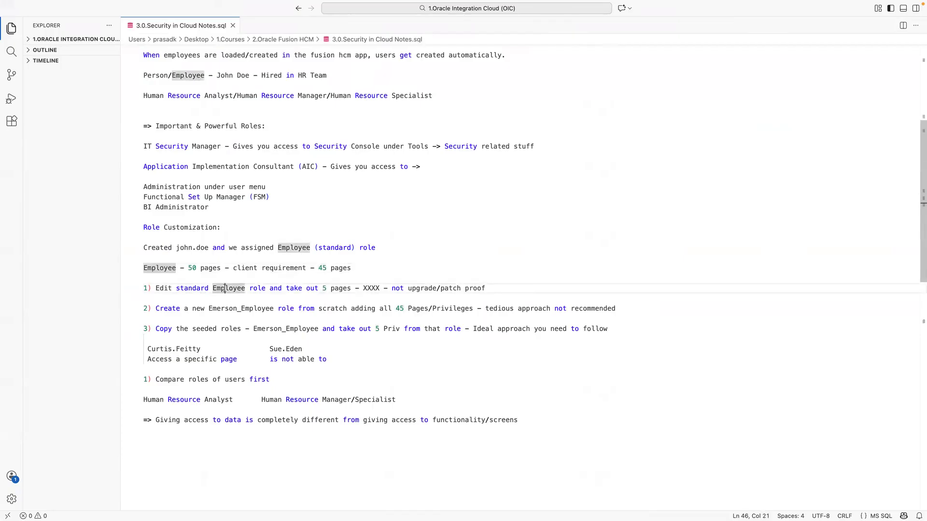
pyautogui.hotkey('ctrl', 'Right')
pyautogui.doubleClick(426, 271)
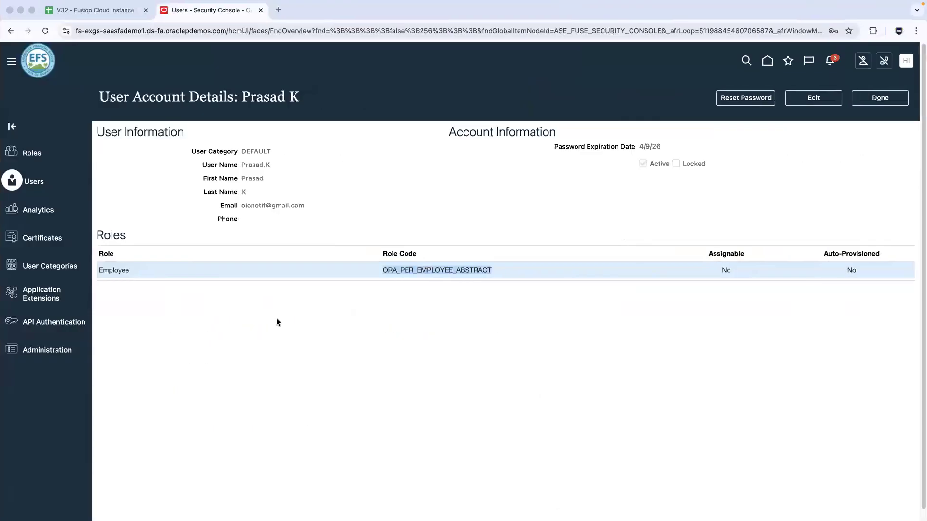
pyautogui.hotkey('ctrl', 'Left')
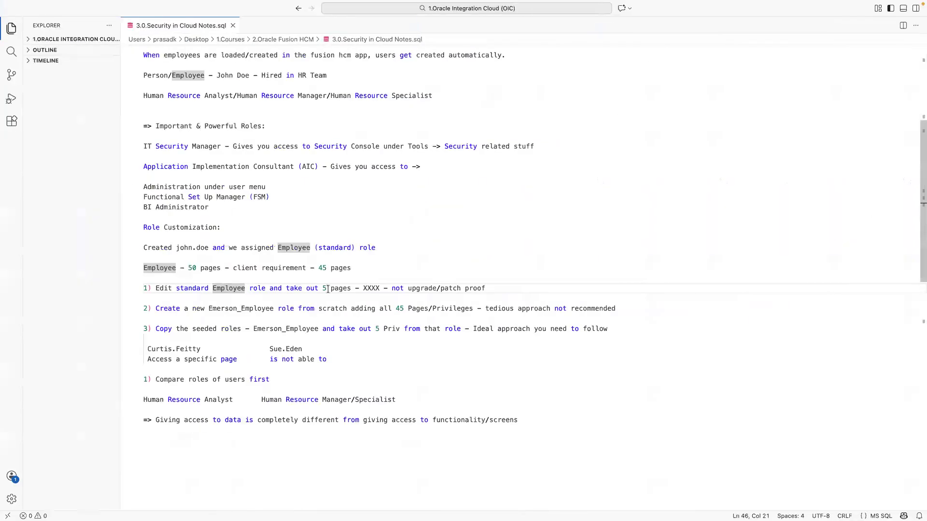
pyautogui.moveTo(322, 288); pyautogui.dragTo(352, 288)
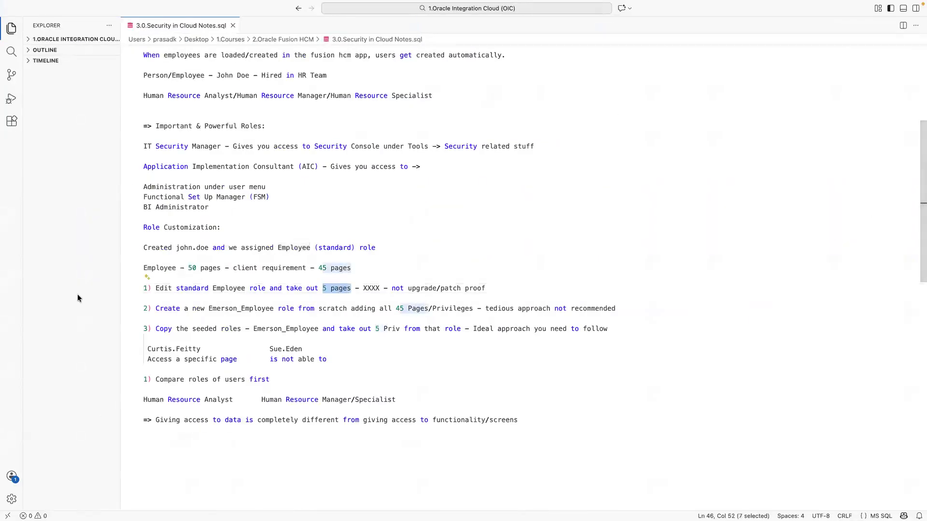
# Open the exgs Fusion home page in a new Chrome tab and go to the Security Console's user accounts
pyautogui.hotkey('ctrl', 'Right')
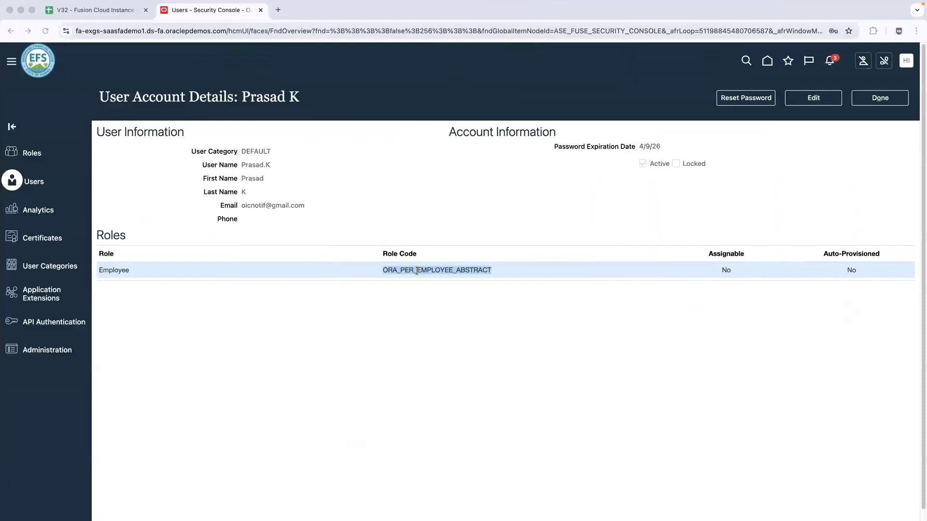
pyautogui.click(278, 10)
pyautogui.write('exgs')
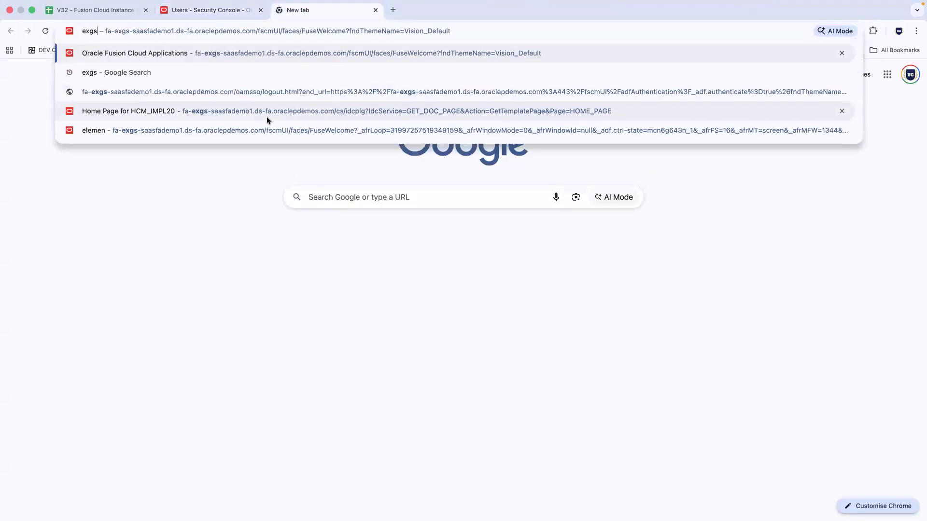
pyautogui.press('Return')
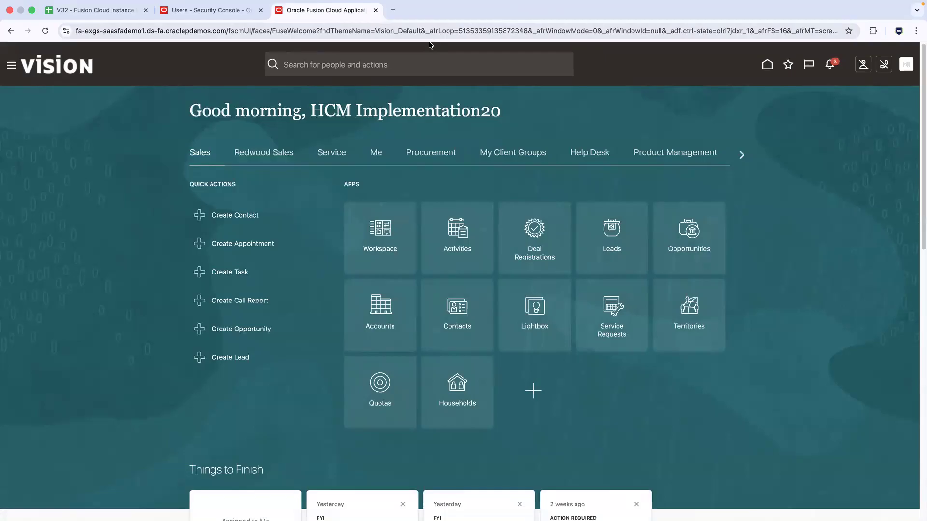
pyautogui.click(11, 65)
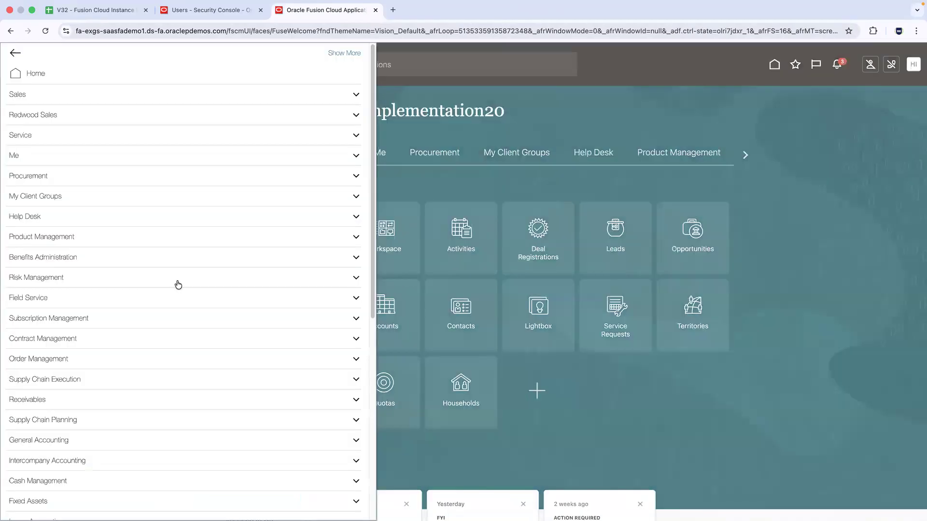
pyautogui.scroll(-7, 178, 284)
pyautogui.click(178, 280)
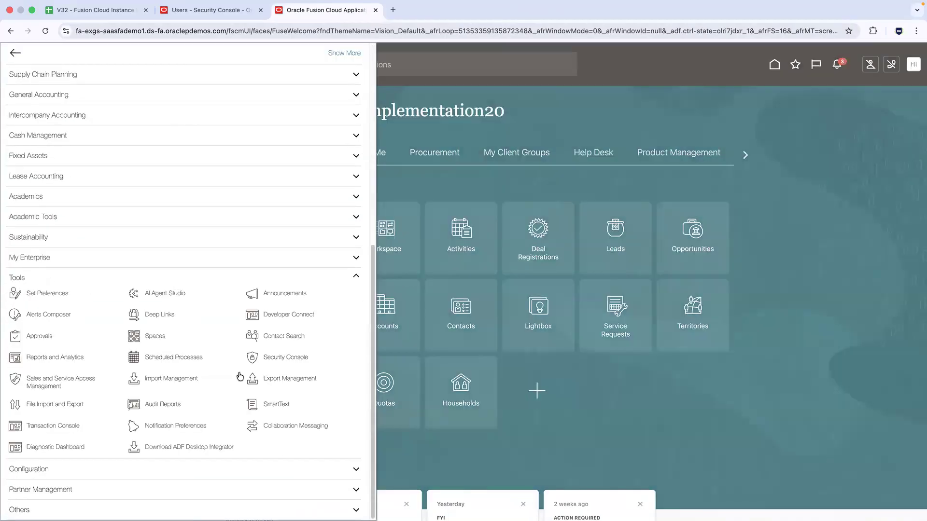
pyautogui.click(251, 359)
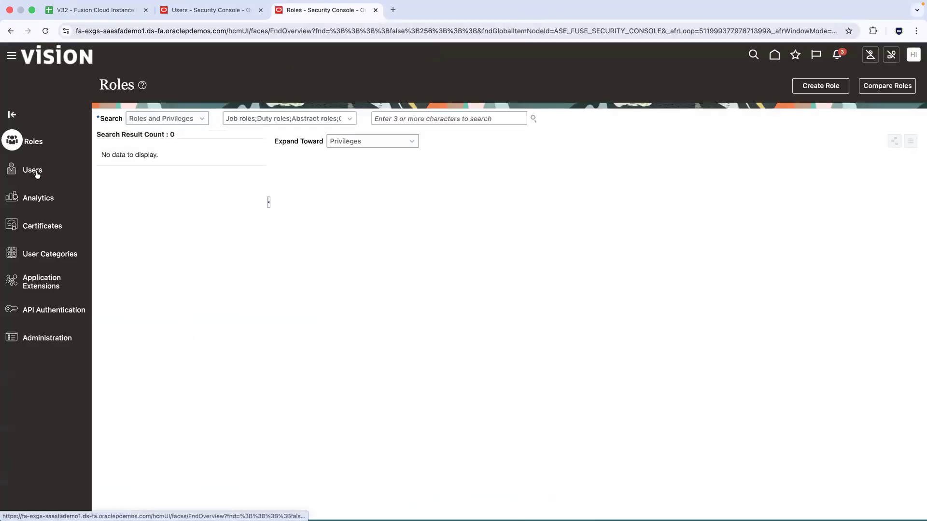
pyautogui.click(36, 174)
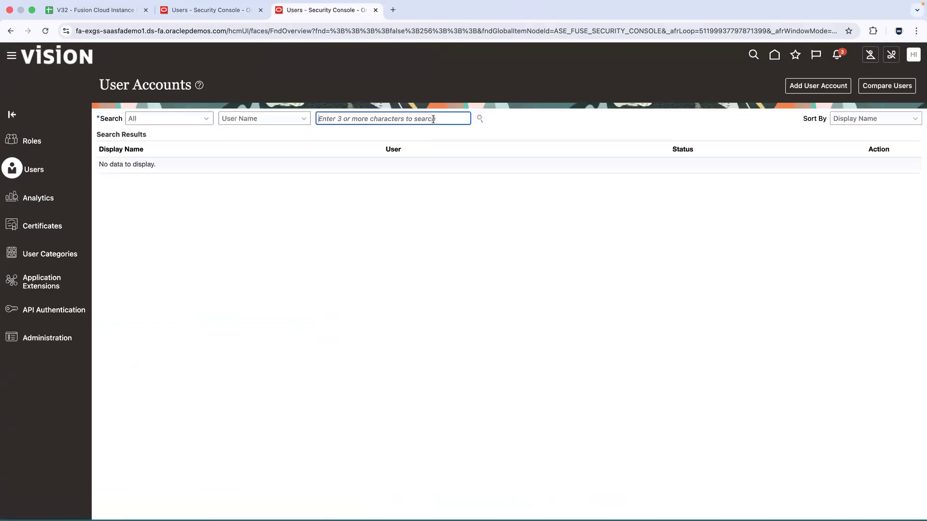
# Copy the user's role code ORA_PER_EMPLOYEE_ABSTRACT, search the Security Console roles for it and select the Employee role
pyautogui.click(226, 13)
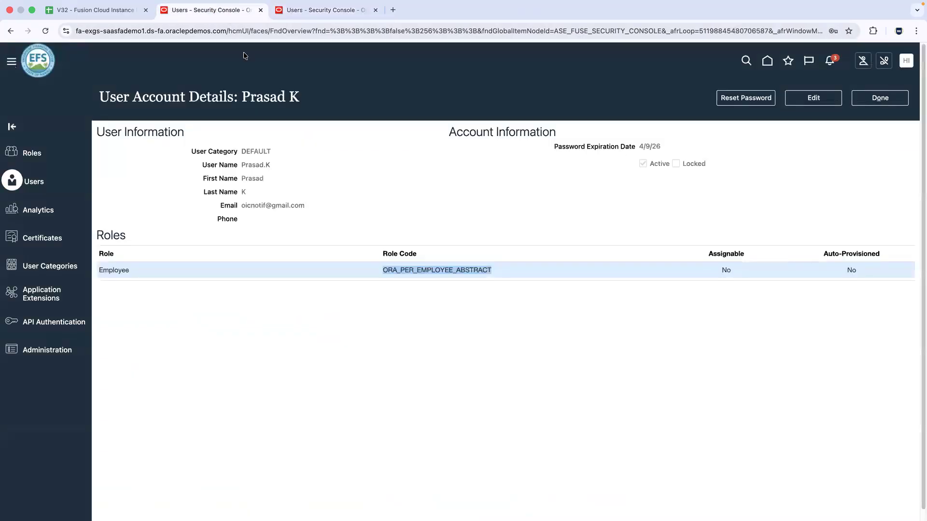
pyautogui.doubleClick(432, 275)
pyautogui.press('super+c')
pyautogui.click(336, 11)
pyautogui.click(393, 122)
pyautogui.press('super+v')
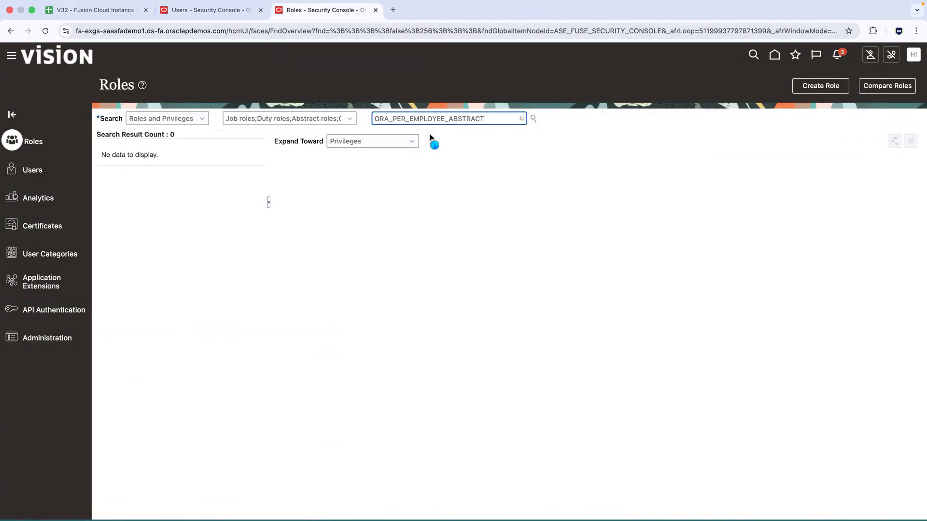
pyautogui.click(432, 163)
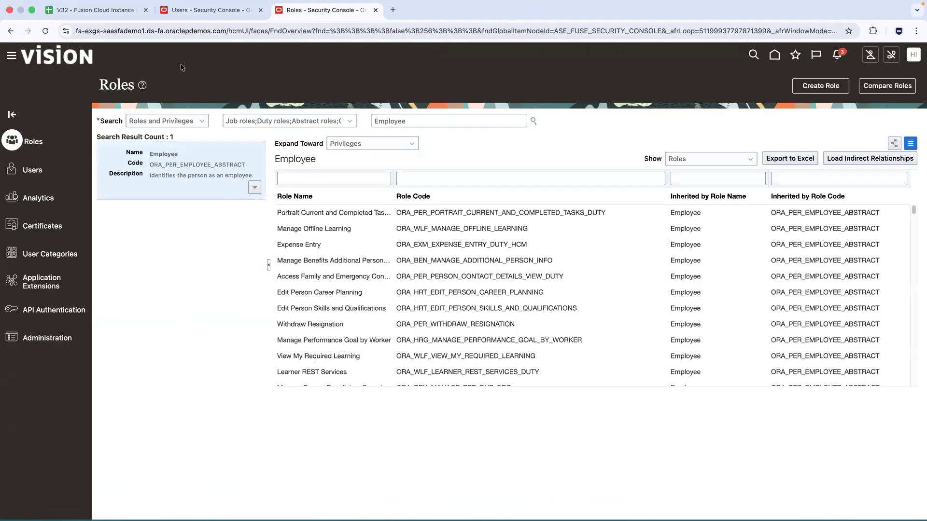
# Compare the found role's code with the user's account details, then open the predefined Employee role for editing
pyautogui.click(198, 10)
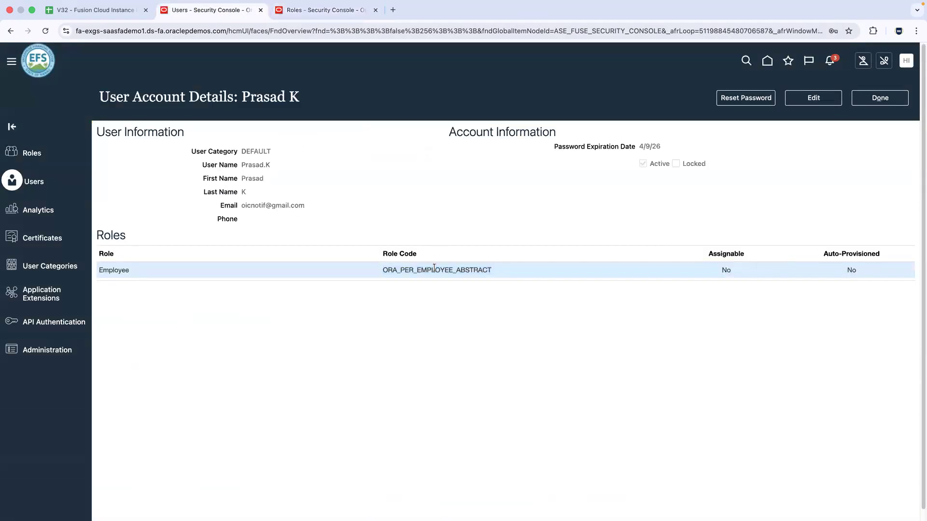
pyautogui.click(322, 11)
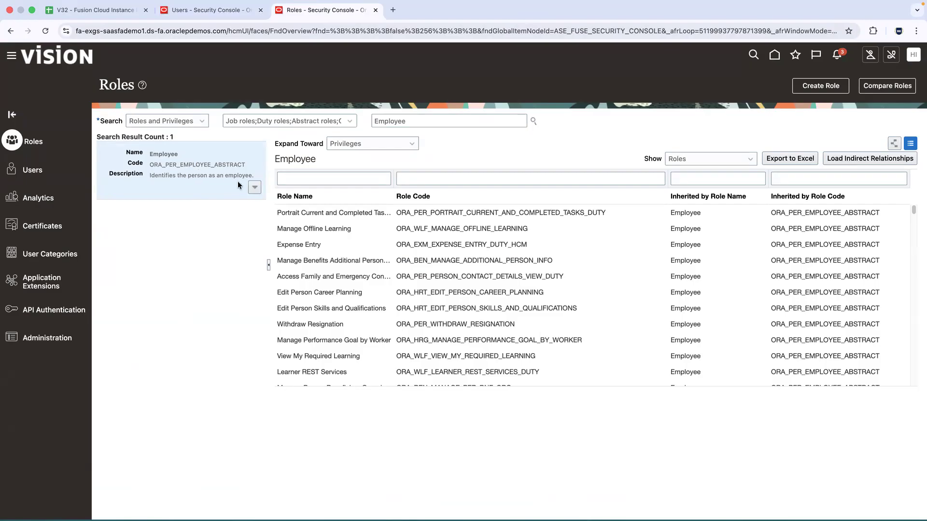
pyautogui.click(254, 188)
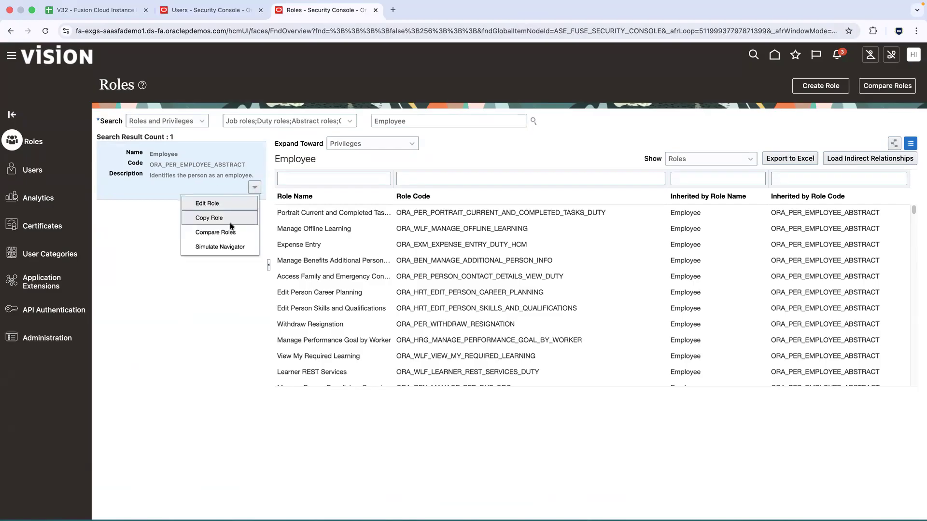
pyautogui.click(217, 204)
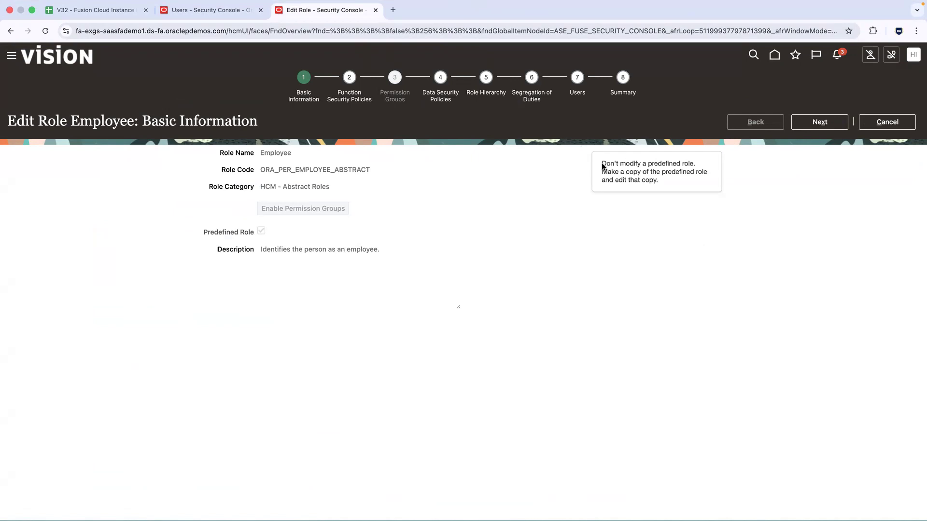
# Highlight the notice about modifying predefined roles on the Employee role's Basic Information page, then clear the selection
pyautogui.moveTo(602, 164); pyautogui.dragTo(652, 182)
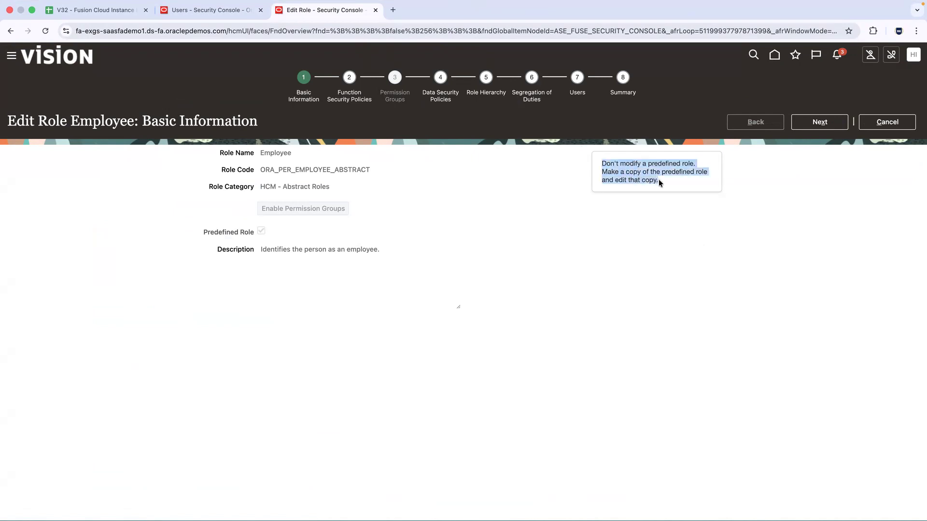
pyautogui.click(659, 169)
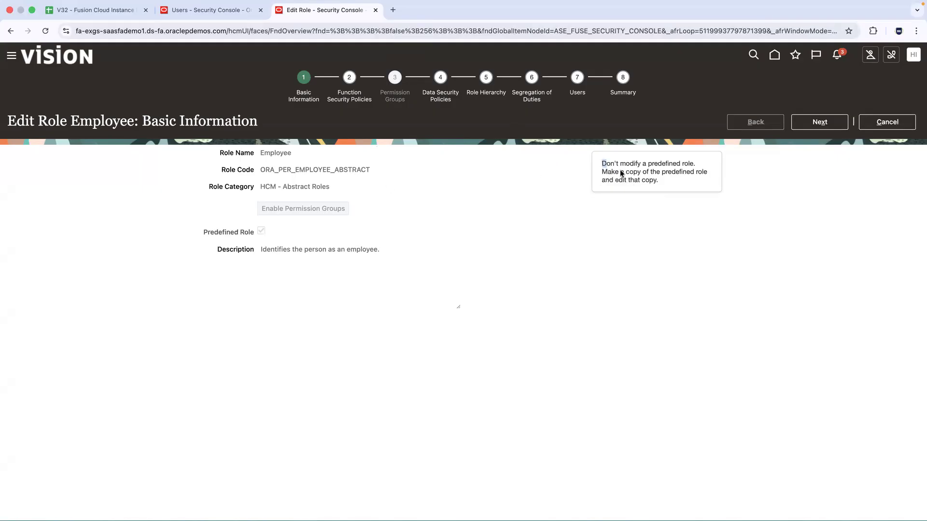
pyautogui.moveTo(602, 164); pyautogui.dragTo(652, 182)
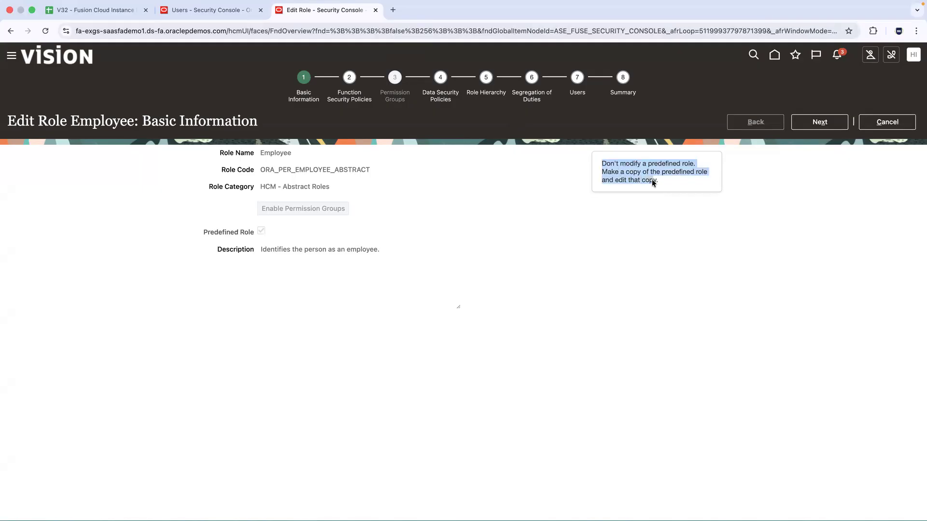
pyautogui.click(647, 272)
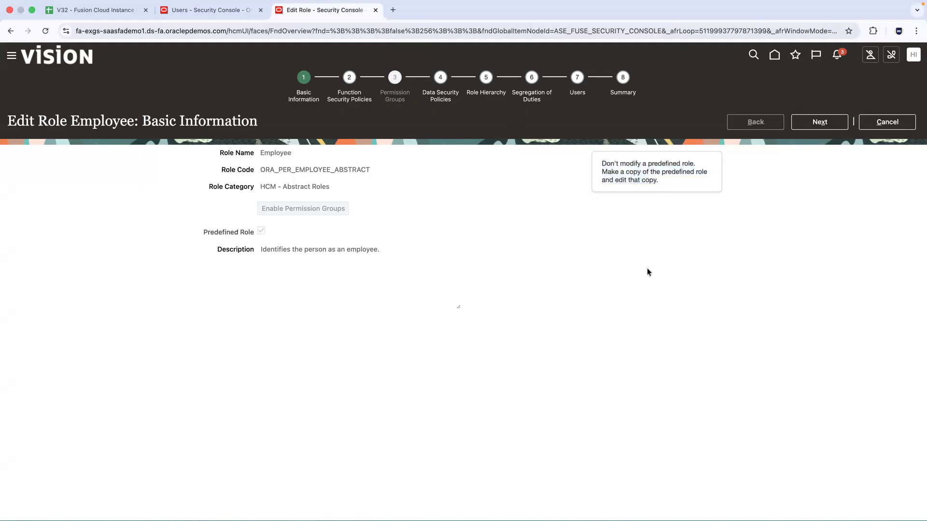
# Highlight the predefined Employee role's code and the notice about copying predefined roles instead of modifying them
pyautogui.moveTo(607, 162); pyautogui.dragTo(683, 166)
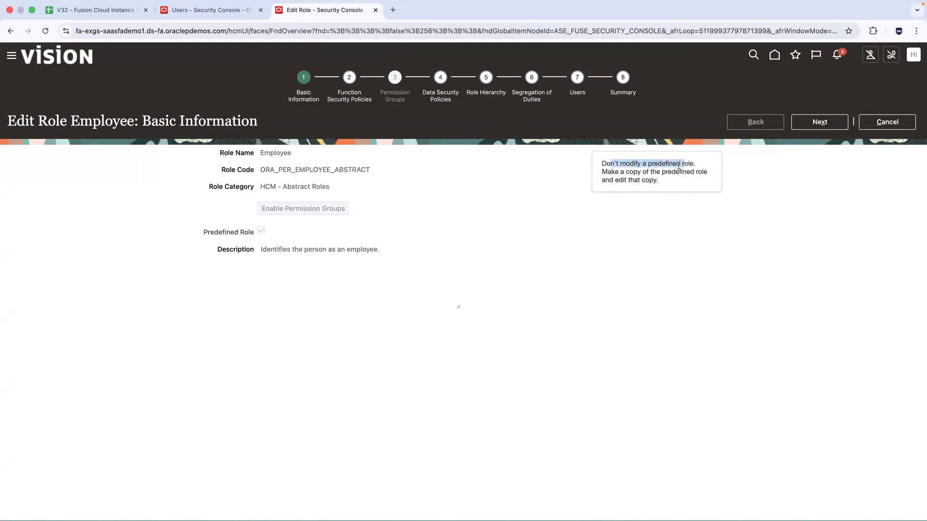
pyautogui.click(670, 164)
pyautogui.doubleClick(310, 170)
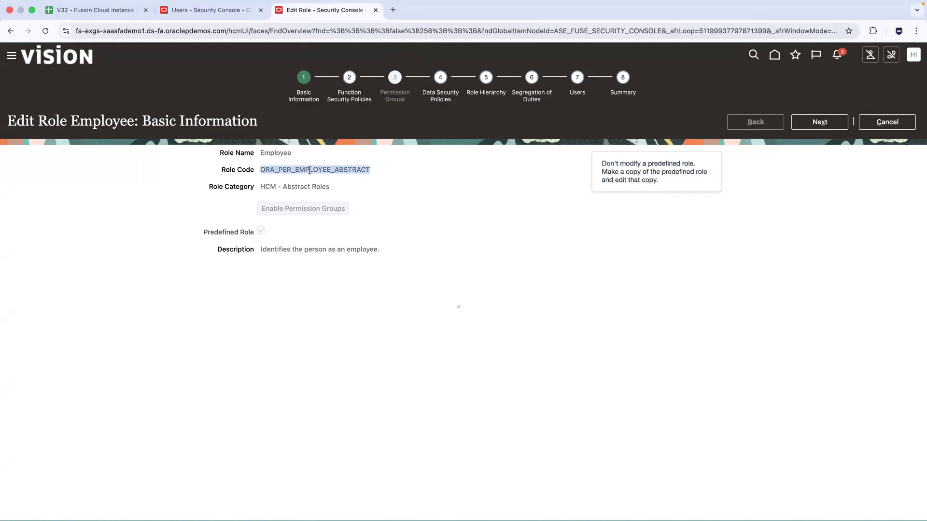
pyautogui.click(667, 165)
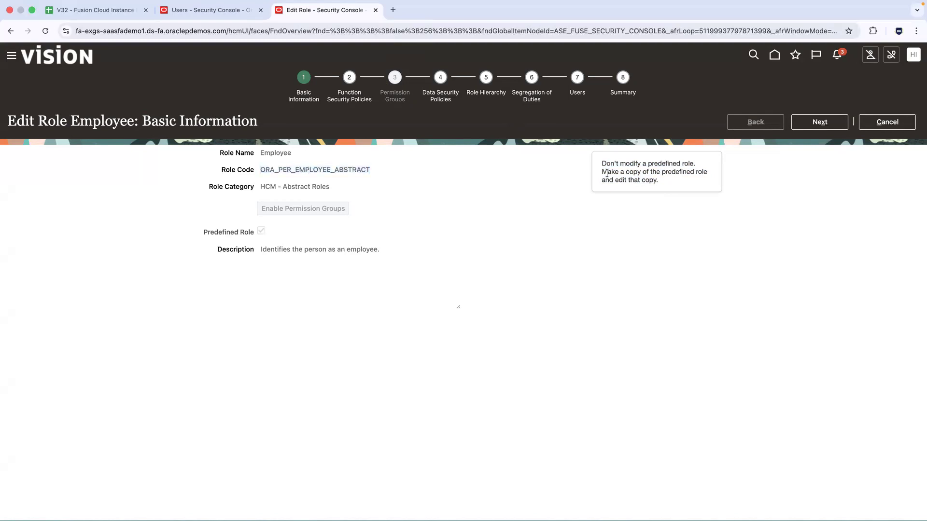
pyautogui.moveTo(602, 172); pyautogui.dragTo(706, 173)
pyautogui.moveTo(623, 180); pyautogui.dragTo(655, 181)
pyautogui.click(635, 166)
pyautogui.moveTo(610, 180); pyautogui.dragTo(608, 160)
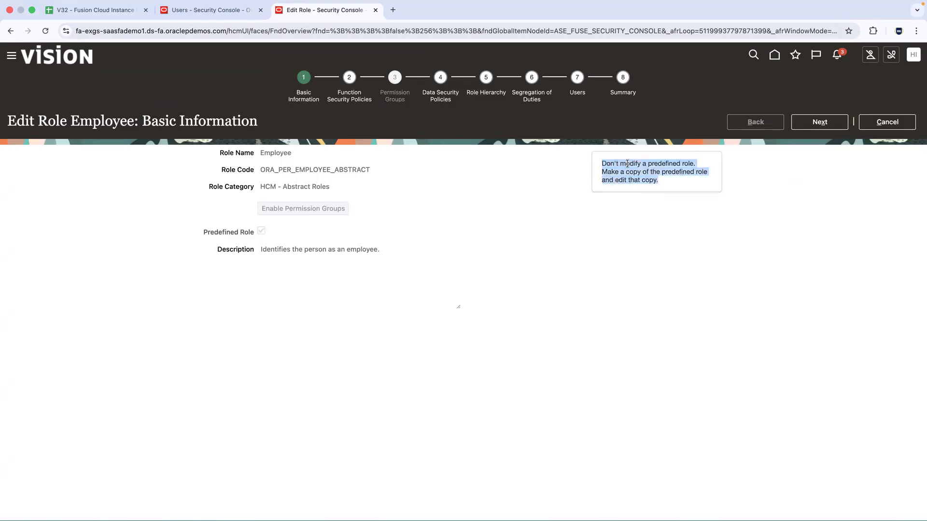
# Inspect the Access Competition Page privilege in the role's Function Security Policies, then return to Basic Information and highlight the notice and role code
pyautogui.click(840, 125)
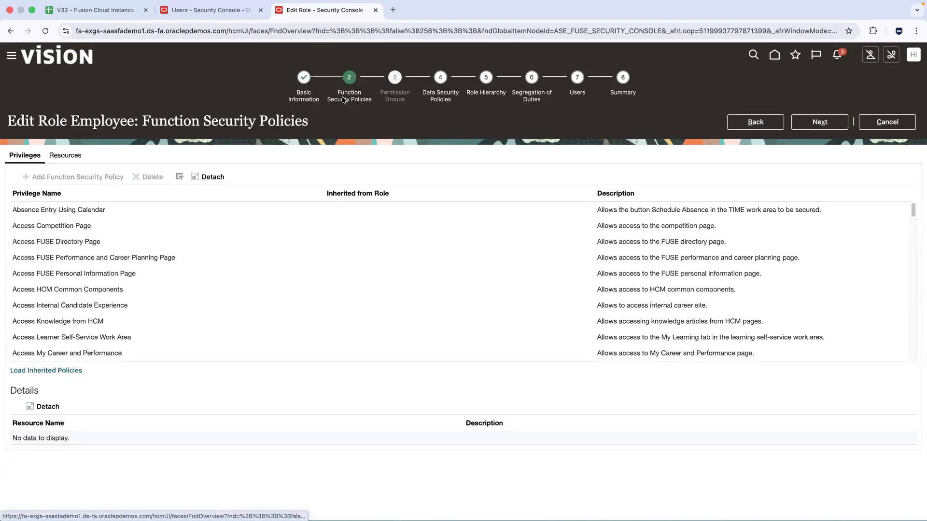
pyautogui.click(180, 226)
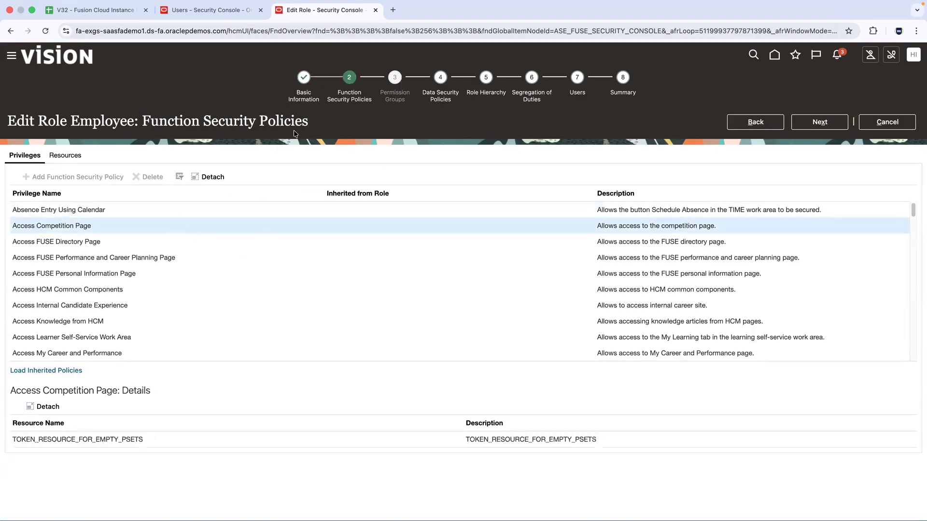
pyautogui.click(743, 123)
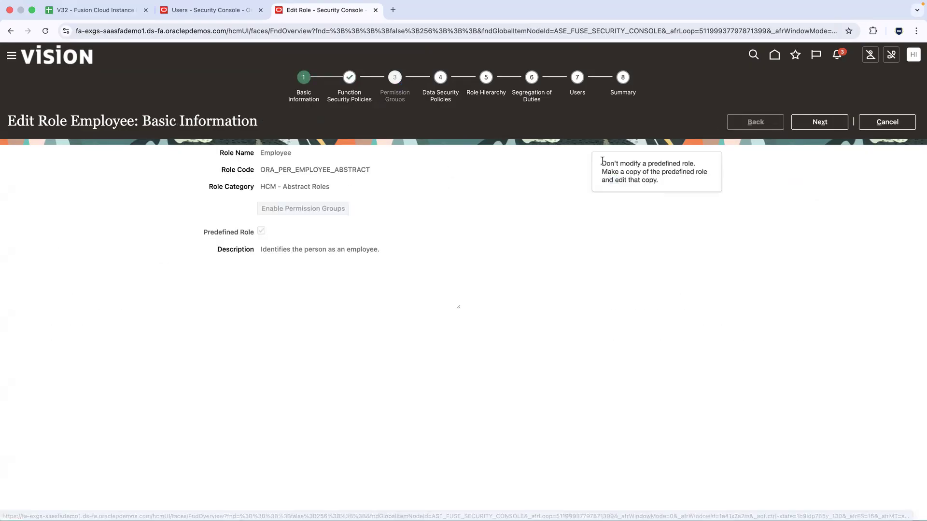
pyautogui.moveTo(605, 164); pyautogui.dragTo(658, 182)
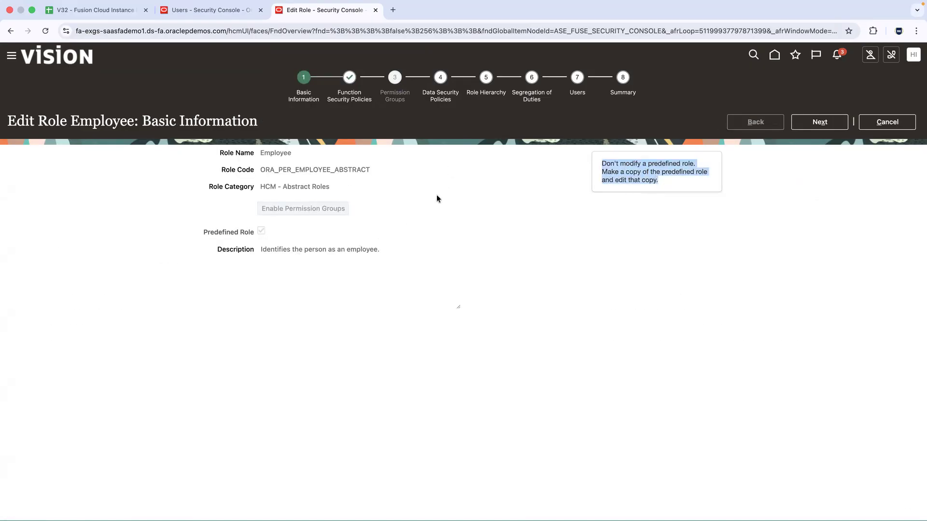
pyautogui.doubleClick(299, 172)
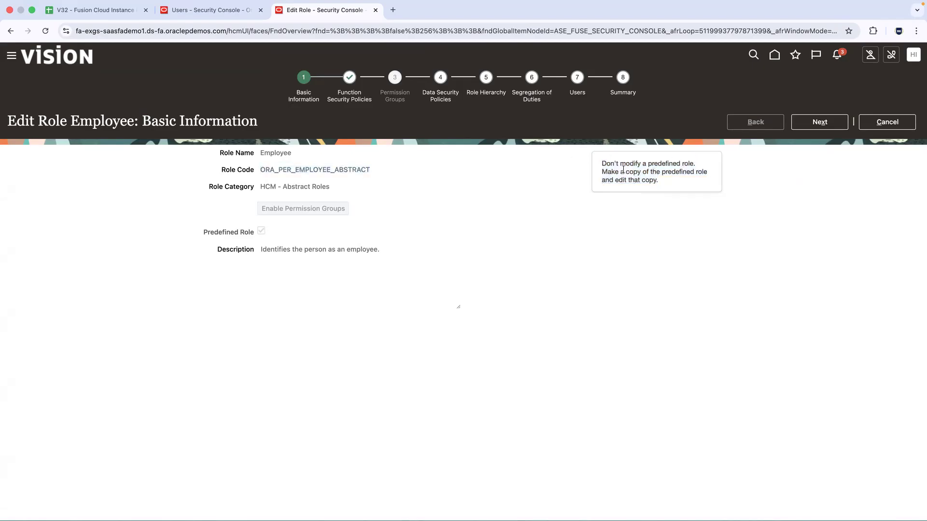
# Switch to the security notes in Visual Studio Code and select XXXX in the first role customization approach
pyautogui.press('super+Tab')
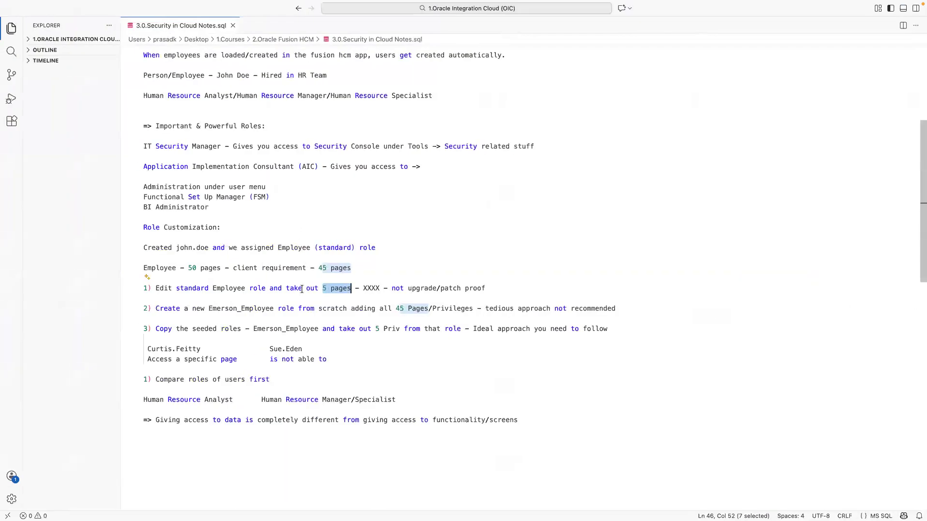
pyautogui.click(249, 288)
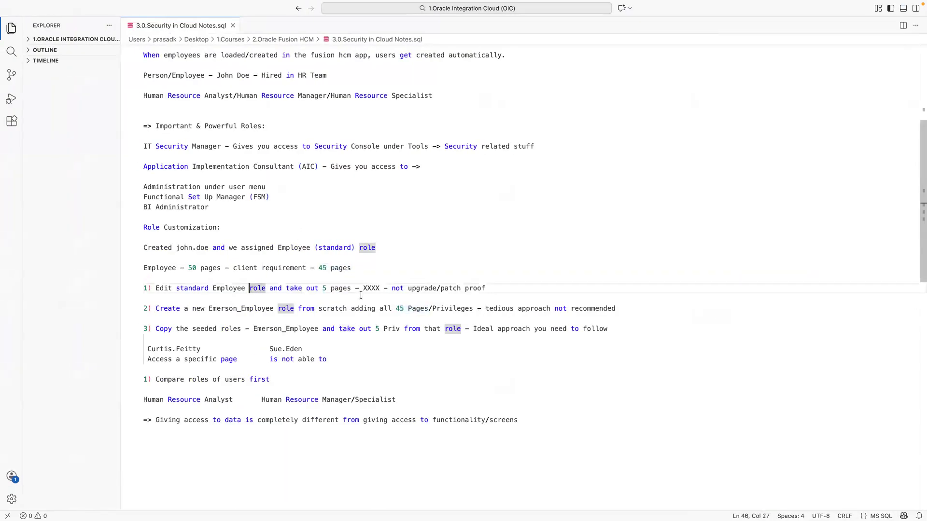
pyautogui.click(355, 289)
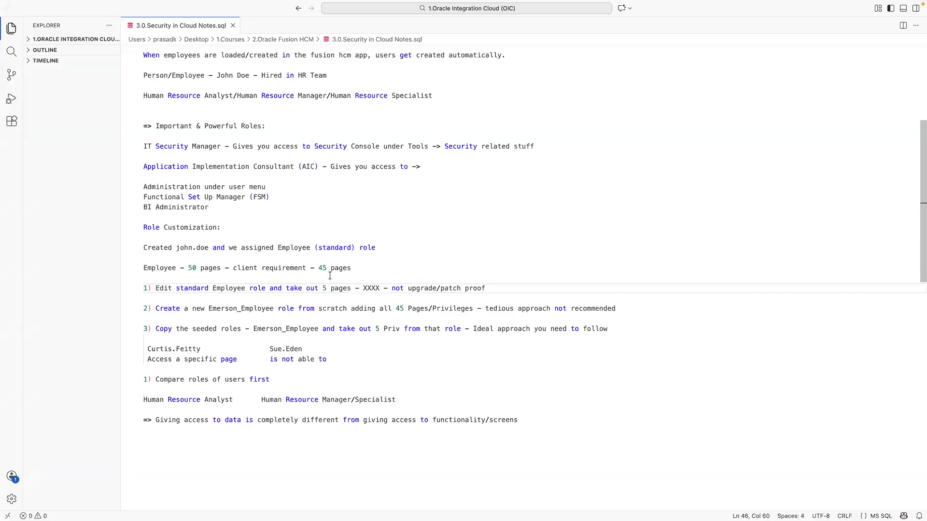
pyautogui.click(330, 289)
pyautogui.doubleClick(379, 288)
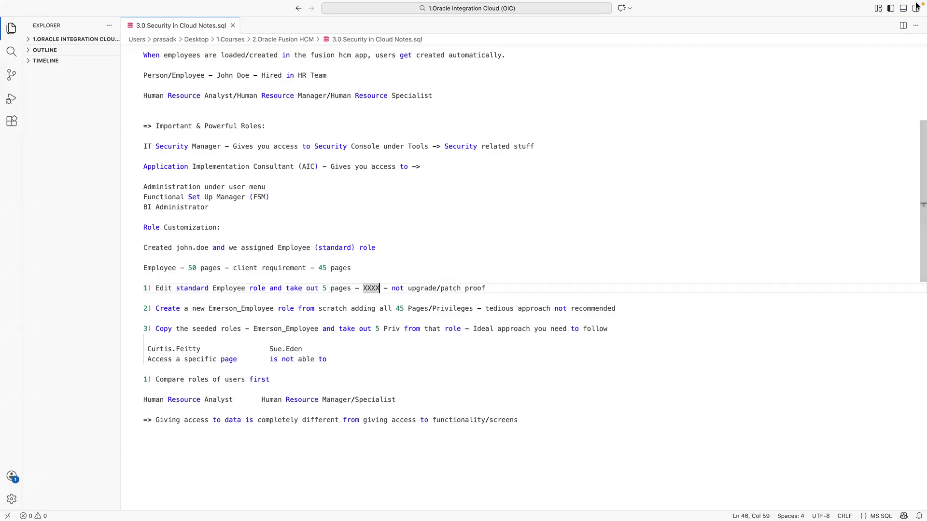
pyautogui.moveTo(915, 2)
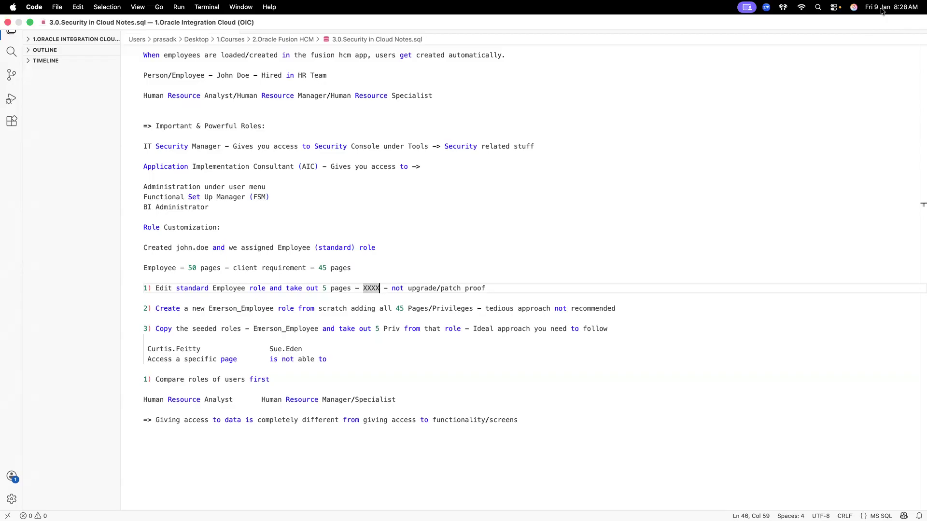
# Compare the notes' client page requirement with the first approach of editing the standard Employee role, highlighting its XXXX mark
pyautogui.click(164, 268)
pyautogui.click(236, 288)
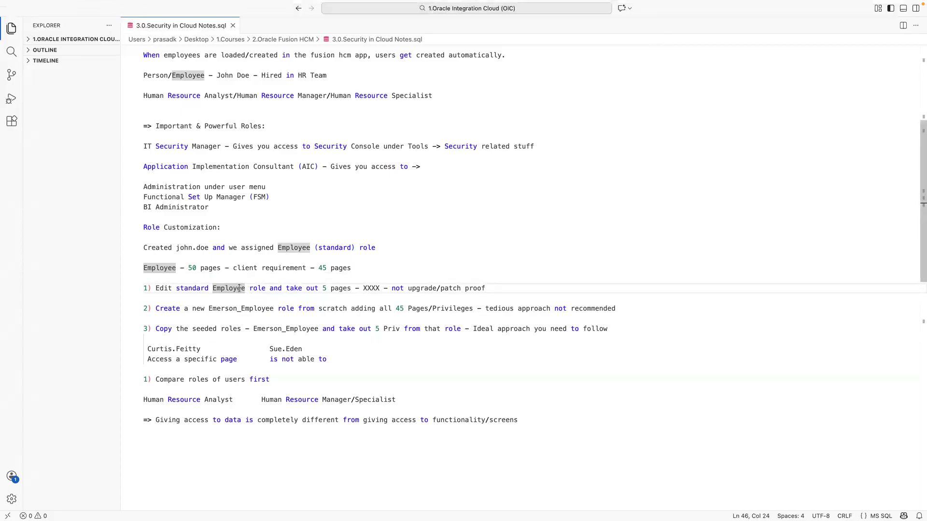
pyautogui.click(346, 288)
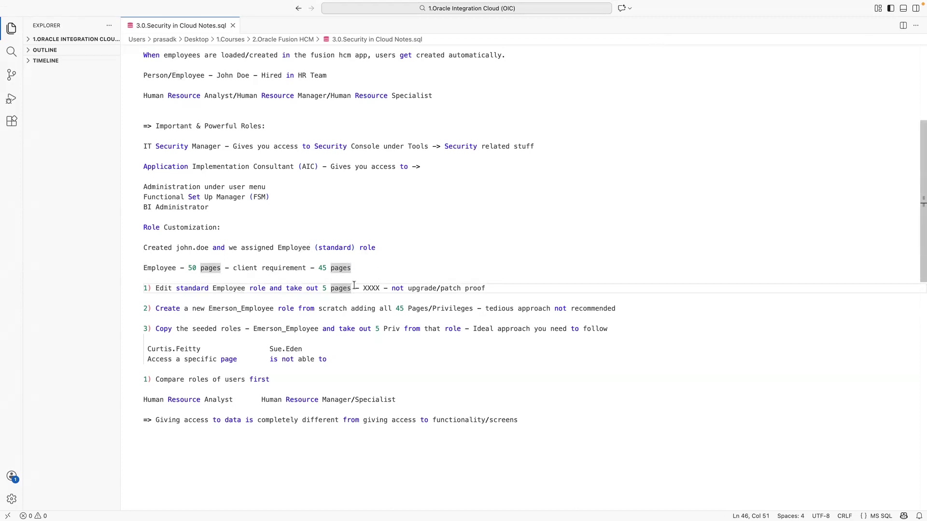
pyautogui.click(355, 287)
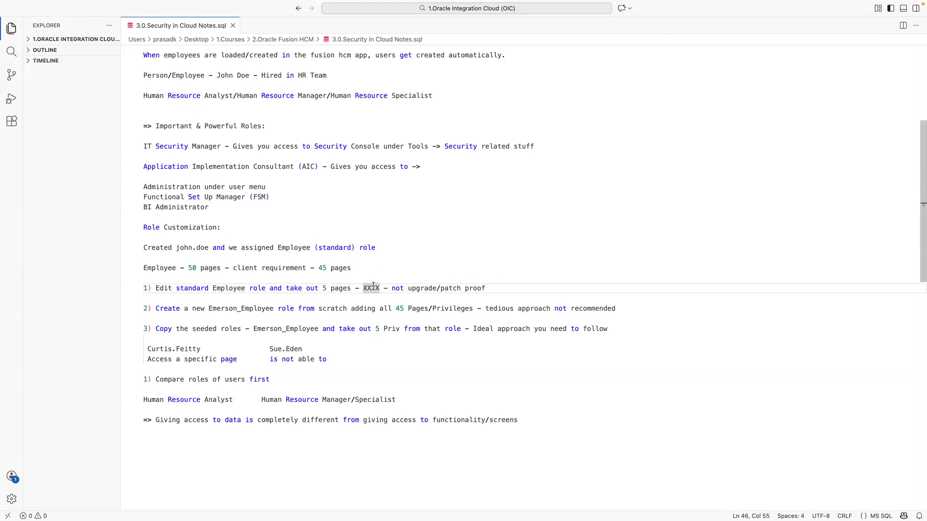
pyautogui.moveTo(380, 288); pyautogui.dragTo(366, 288)
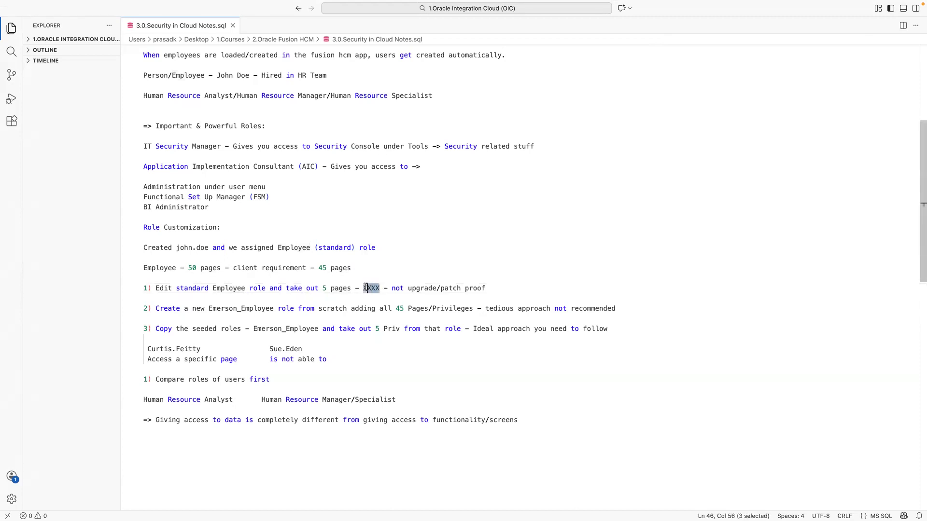
pyautogui.click(326, 288)
pyautogui.click(326, 268)
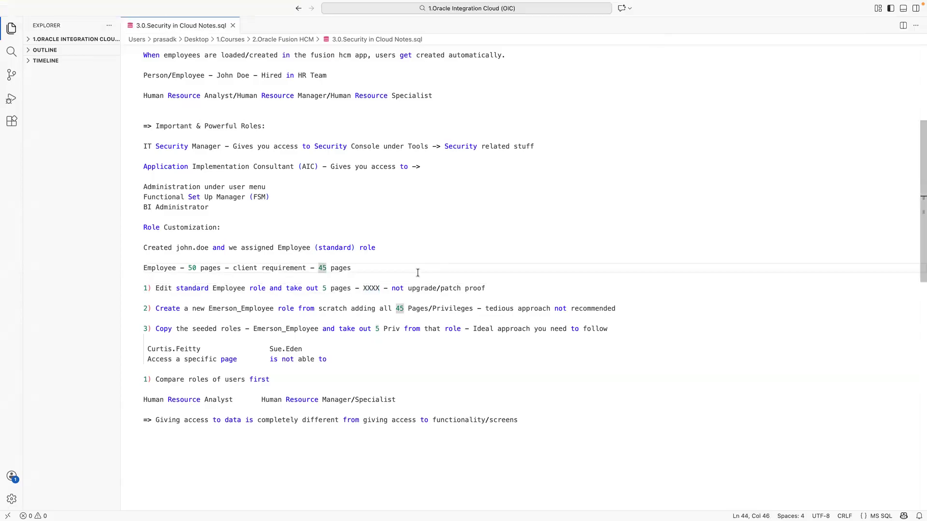
# Review the first approach's drawback in the notes and highlight "upgrade/patch proof"
pyautogui.click(390, 288)
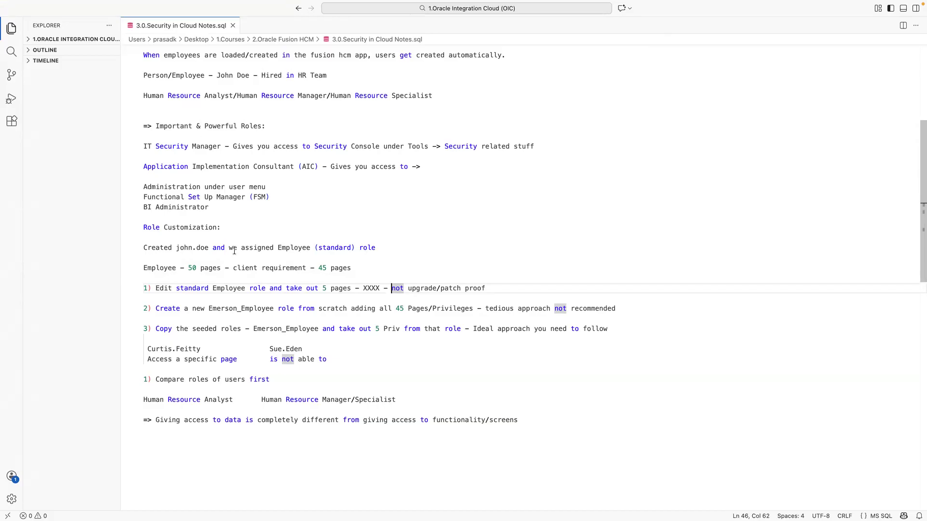
pyautogui.click(248, 288)
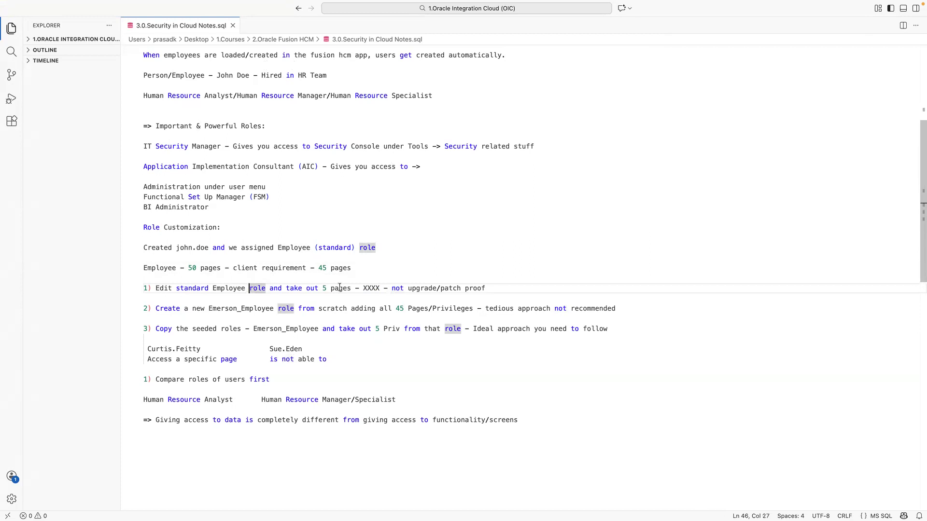
pyautogui.click(408, 288)
pyautogui.click(265, 288)
pyautogui.moveTo(408, 288); pyautogui.dragTo(486, 288)
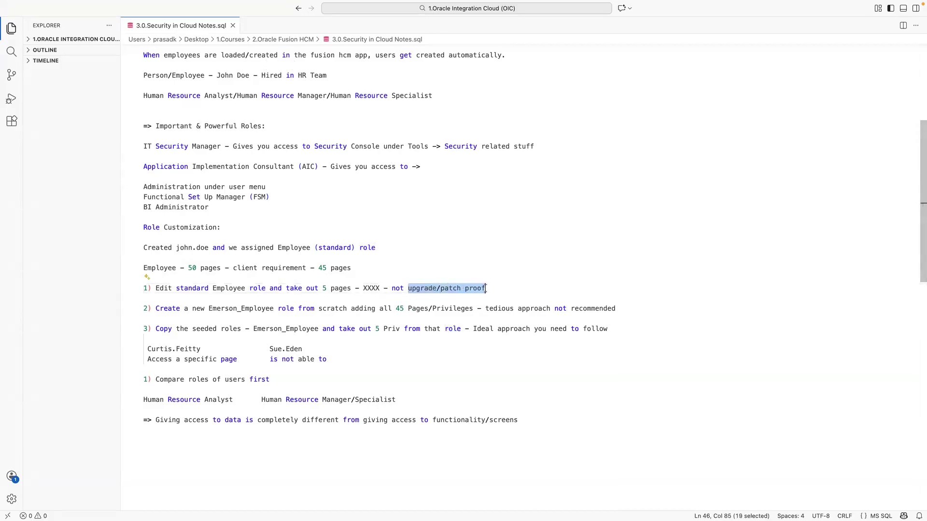
pyautogui.click(269, 288)
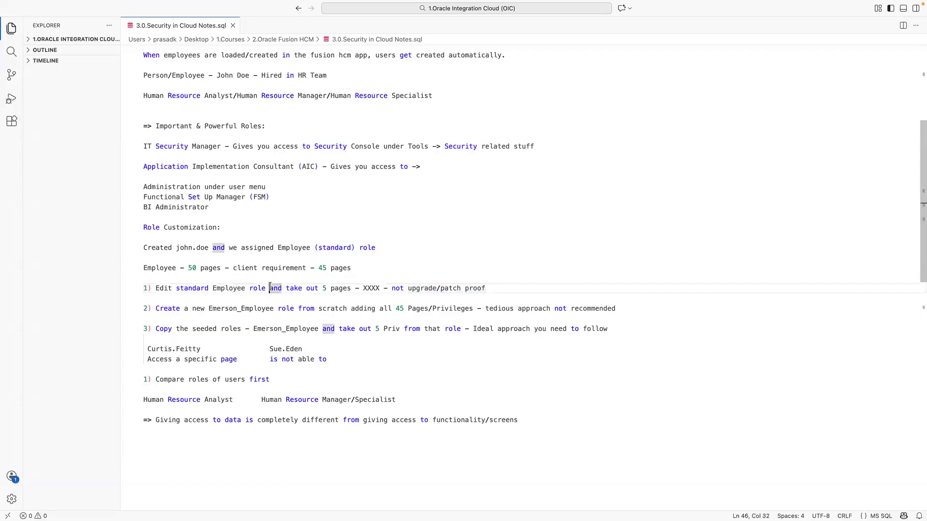
# Highlight "Edit standard Employee role and take out 5 pages" and check it against the Employee page requirement line
pyautogui.click(171, 266)
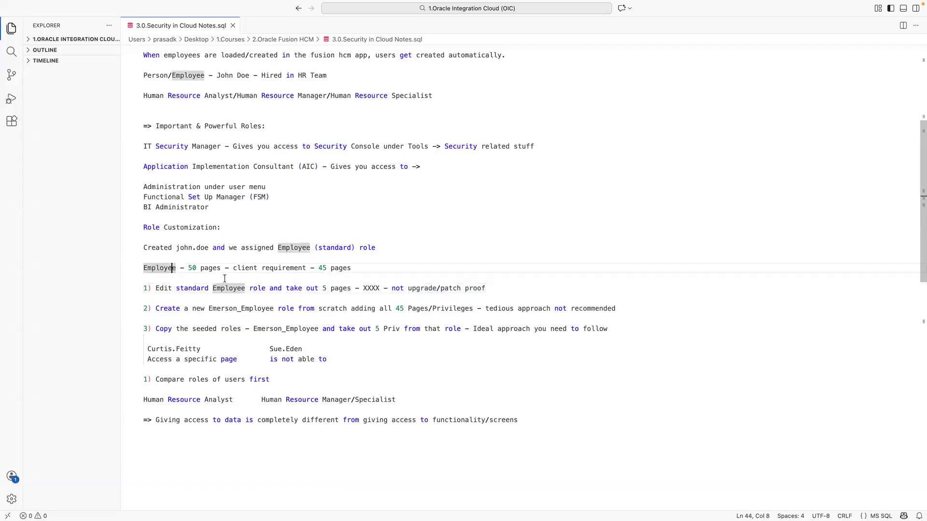
pyautogui.click(252, 288)
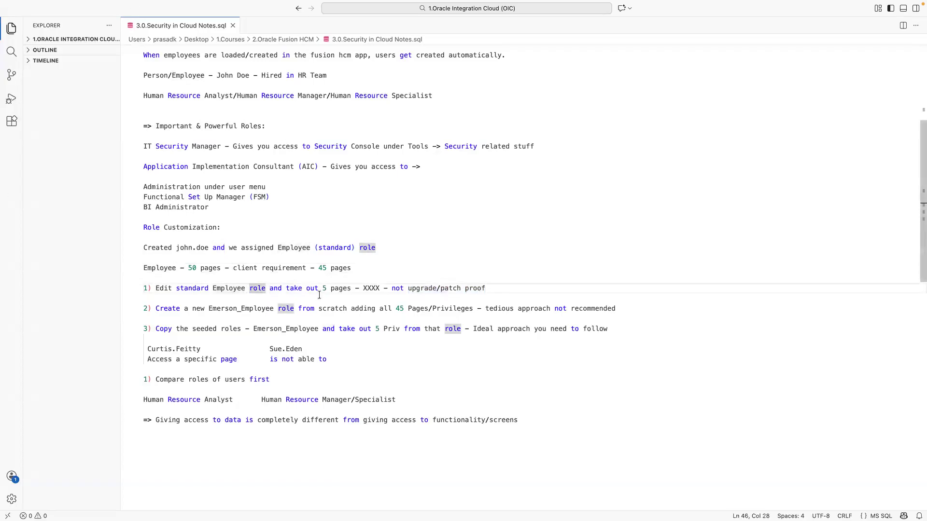
pyautogui.moveTo(351, 288); pyautogui.dragTo(153, 290)
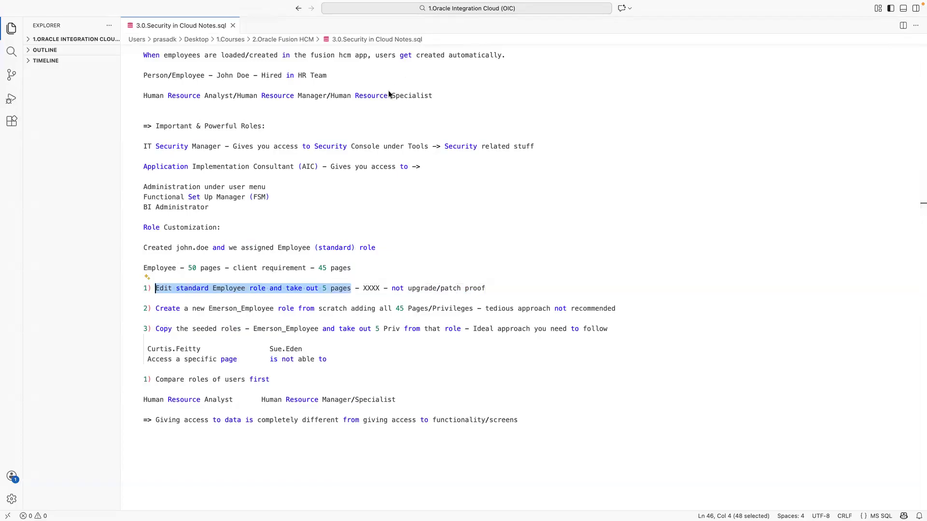
pyautogui.click(199, 272)
pyautogui.click(323, 268)
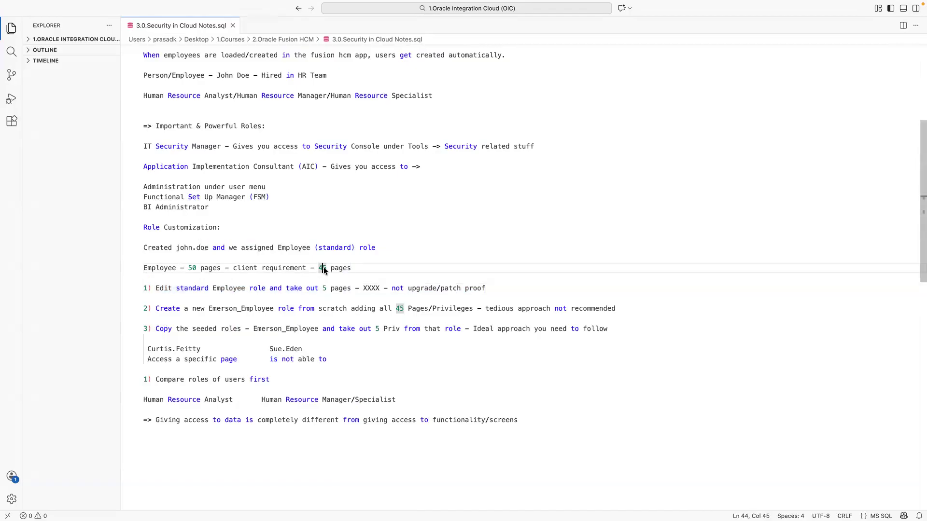
pyautogui.click(247, 289)
pyautogui.click(331, 289)
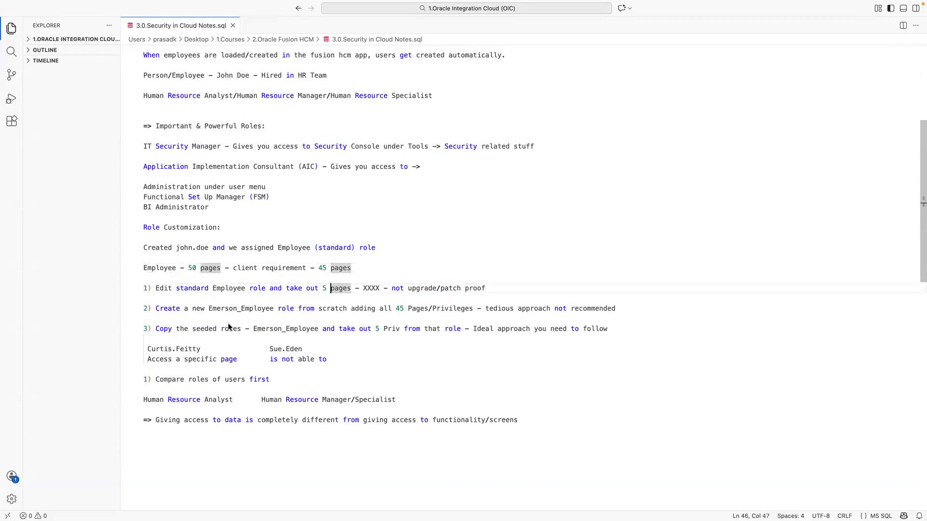
# Compare the second and third customization approaches in the notes, highlighting "Emerson_Employee role" in the second one
pyautogui.doubleClick(207, 308)
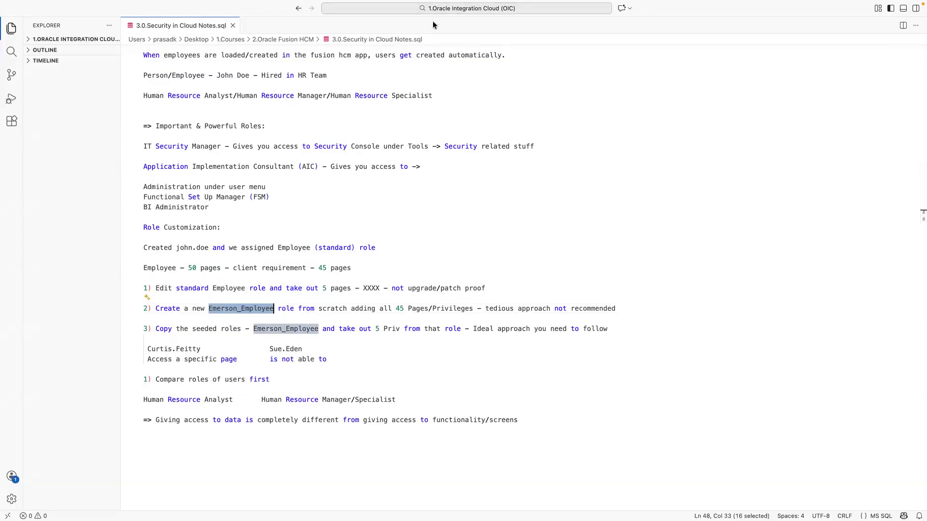
pyautogui.click(248, 327)
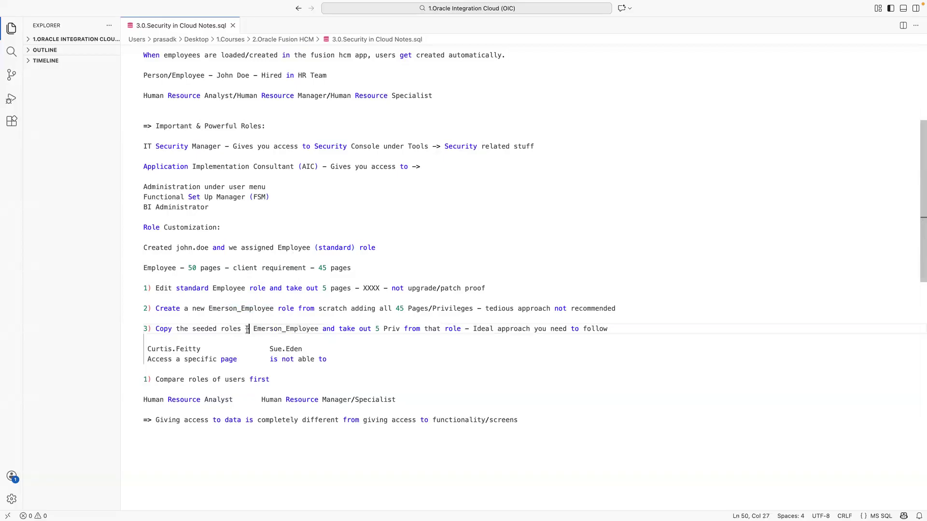
pyautogui.click(209, 309)
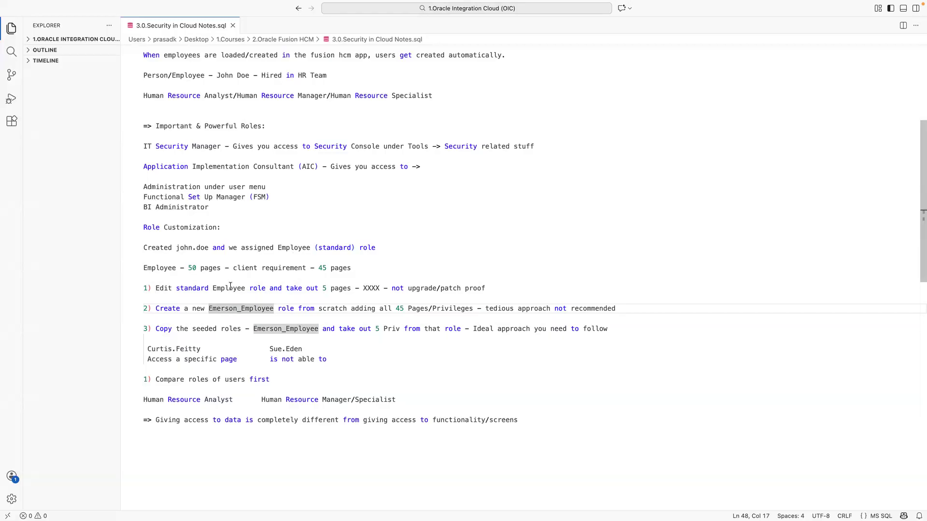
pyautogui.click(281, 309)
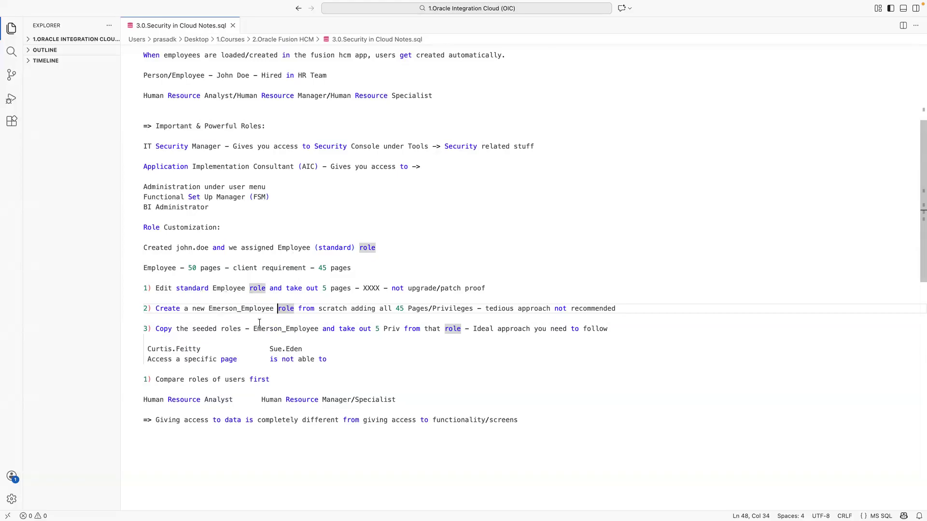
pyautogui.moveTo(225, 329); pyautogui.dragTo(346, 328)
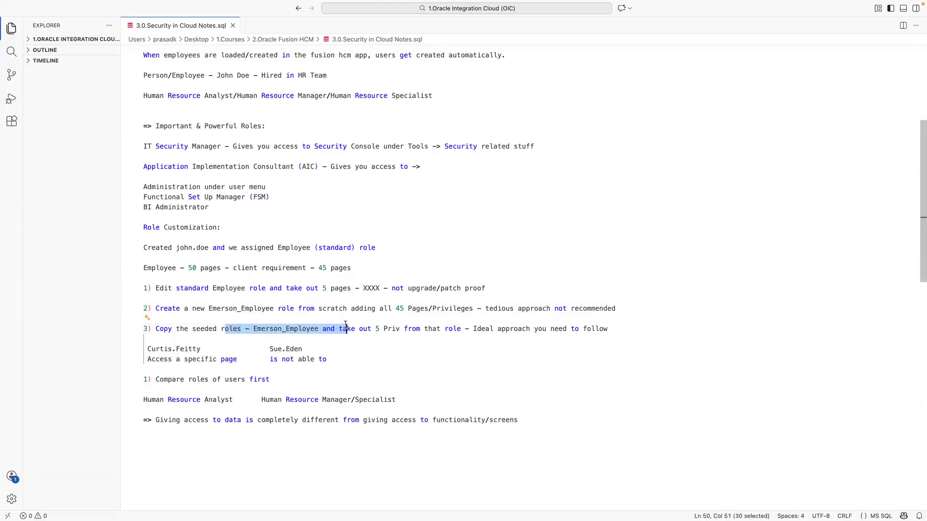
pyautogui.click(223, 308)
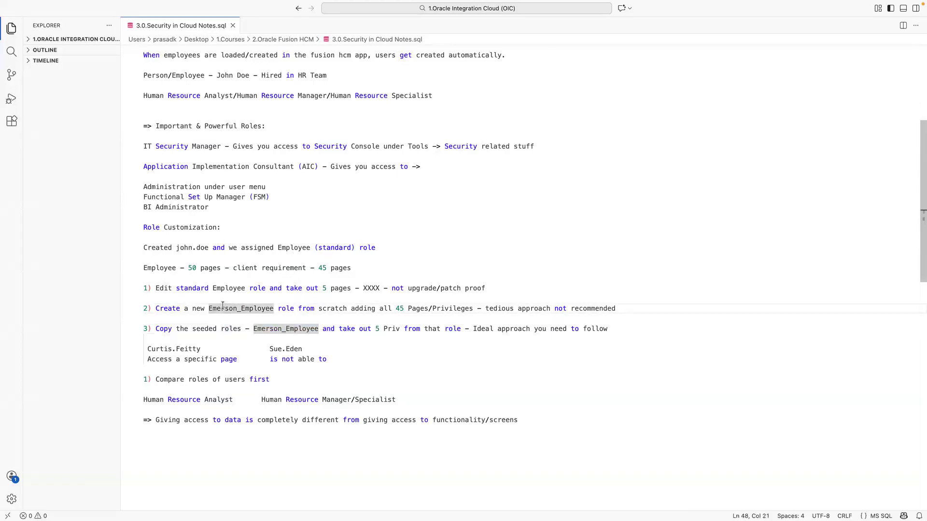
pyautogui.moveTo(209, 308); pyautogui.dragTo(294, 309)
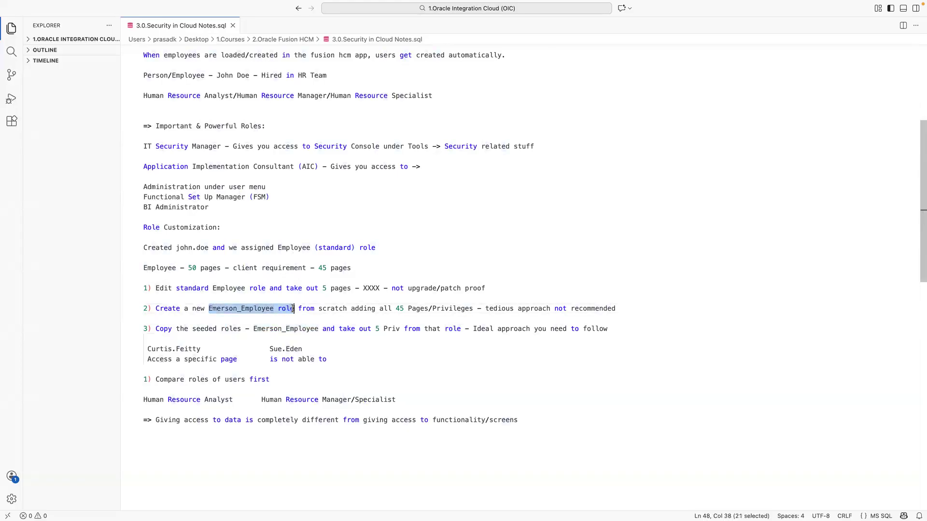
# Revisit the first customization approach in the notes, highlighting "Emerson_Employee role" and "45 Pages/Privileges" in the second one
pyautogui.click(261, 288)
pyautogui.click(327, 288)
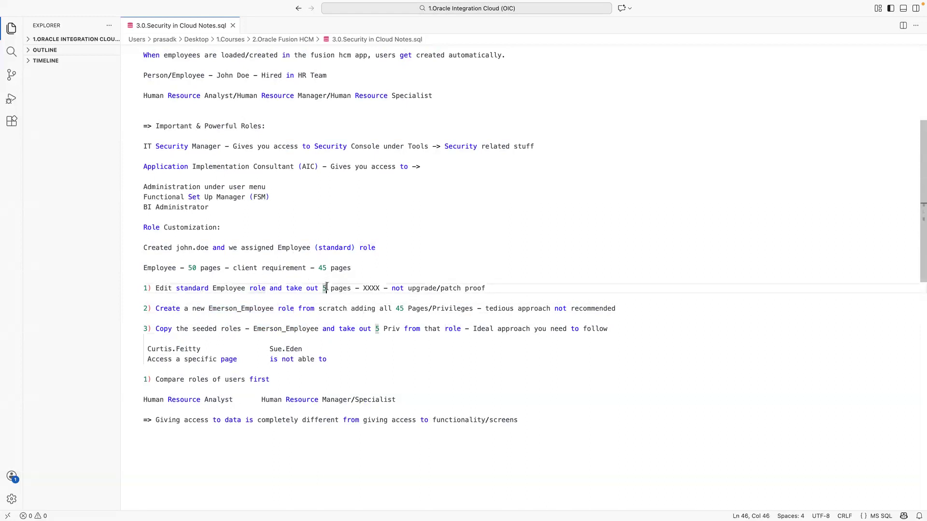
pyautogui.click(207, 268)
pyautogui.click(265, 288)
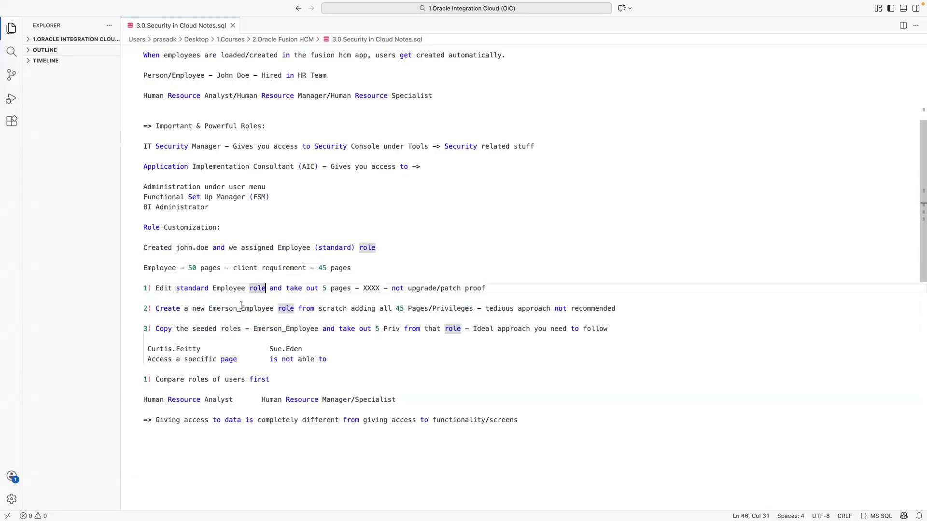
pyautogui.moveTo(209, 308); pyautogui.dragTo(294, 308)
pyautogui.click(252, 308)
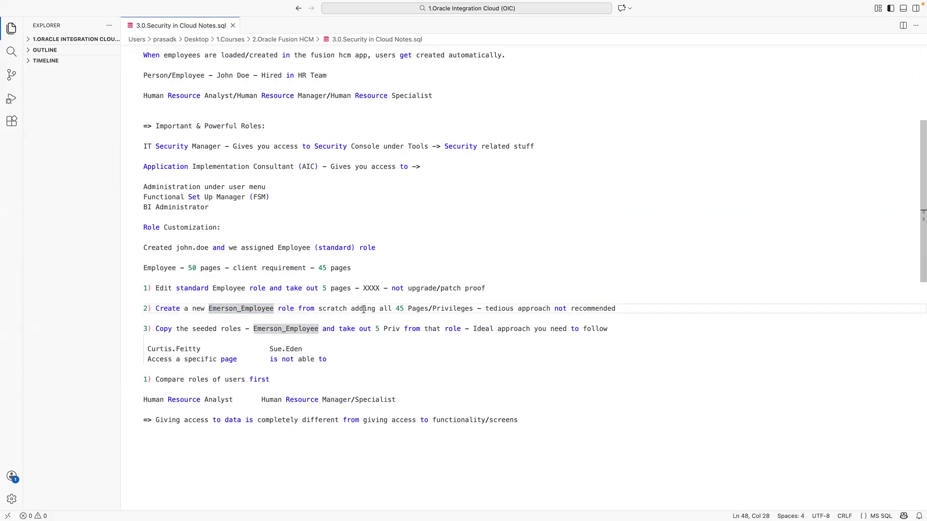
pyautogui.moveTo(395, 309); pyautogui.dragTo(473, 309)
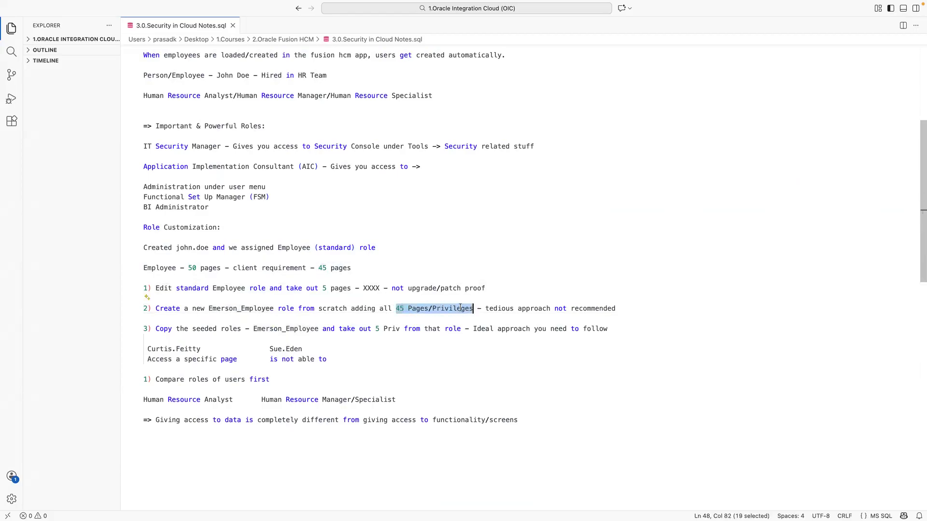
# Switch to Security Console, cancel editing the predefined Employee role and start a new role named "Emerson Employee"
pyautogui.press('super+Tab')
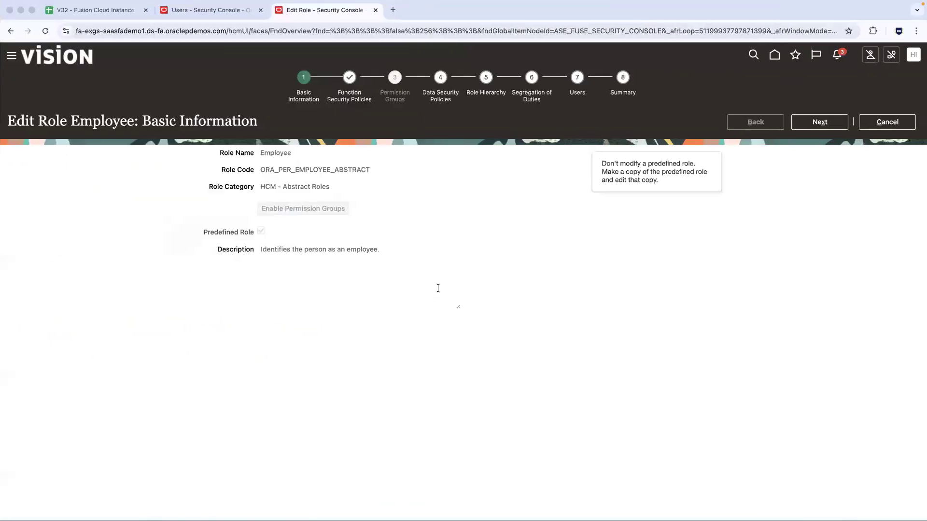
pyautogui.click(884, 123)
pyautogui.click(820, 83)
pyautogui.click(449, 157)
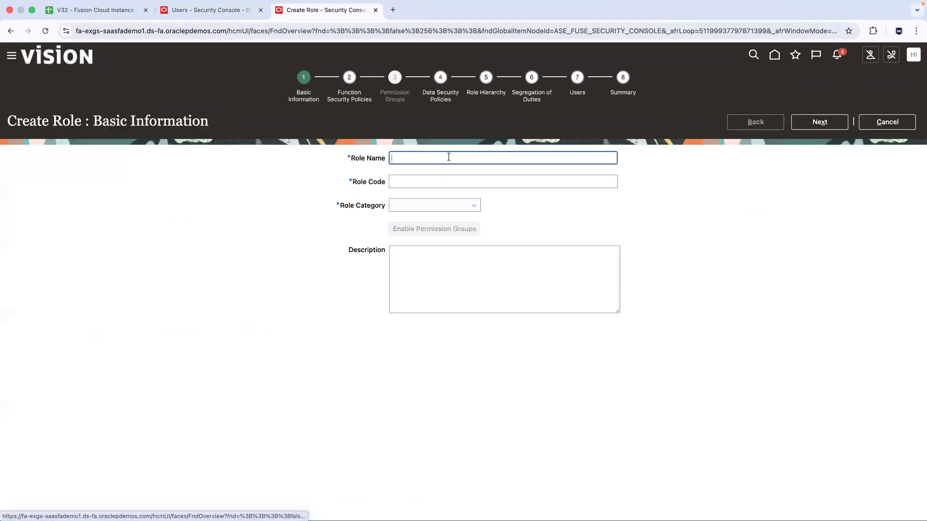
pyautogui.write('Emerson Employee')
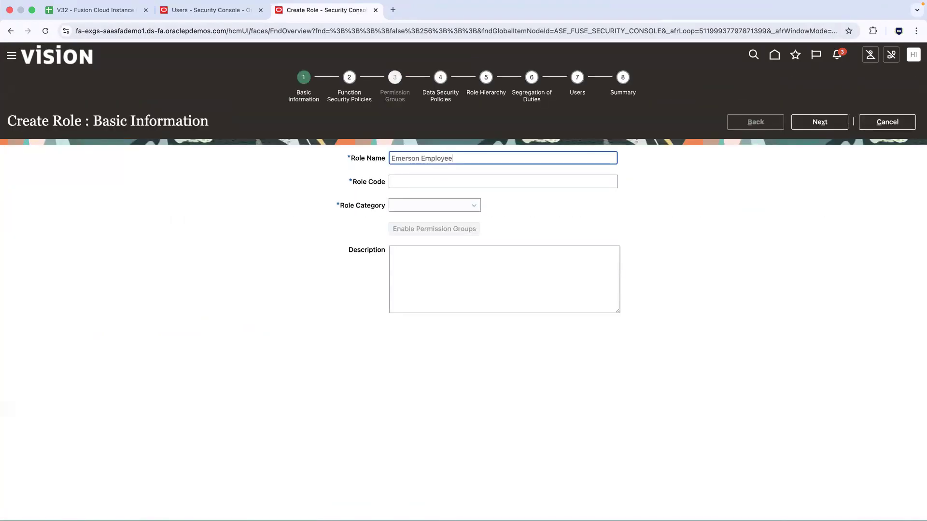
pyautogui.press('Tab')
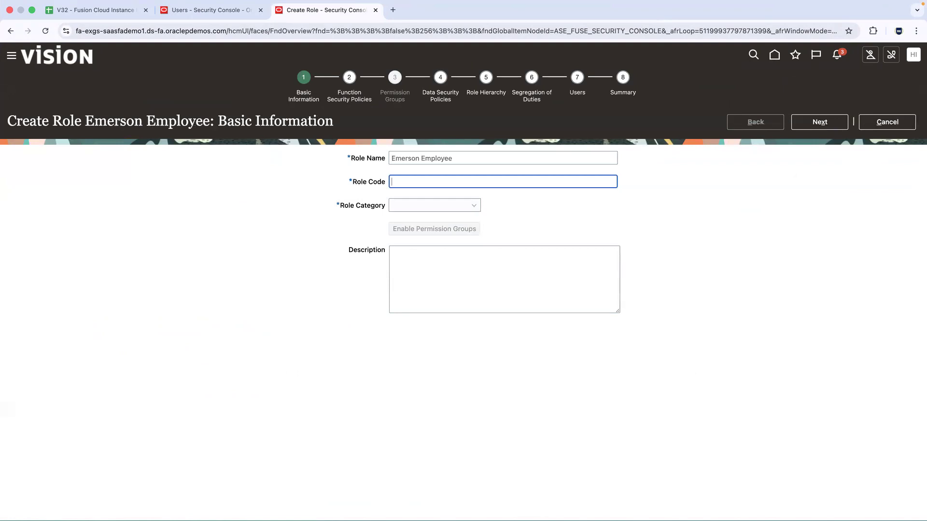
# Fill in the role code without a space, set the category to HCM - Abstract Roles and proceed to Function Security Policies
pyautogui.click(464, 158)
pyautogui.click(455, 181)
pyautogui.write('Emerson Employee')
pyautogui.click(476, 205)
pyautogui.scroll(-6, 421, 285)
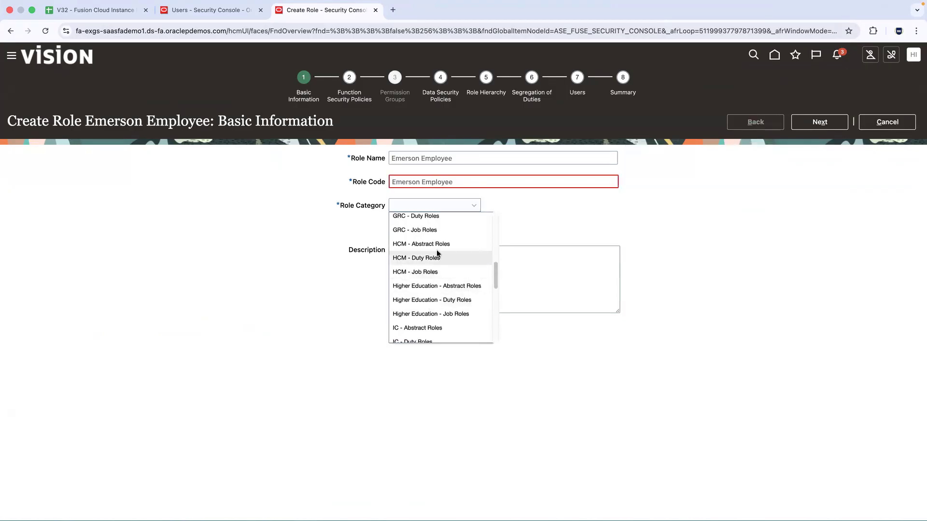
pyautogui.click(436, 243)
pyautogui.click(809, 125)
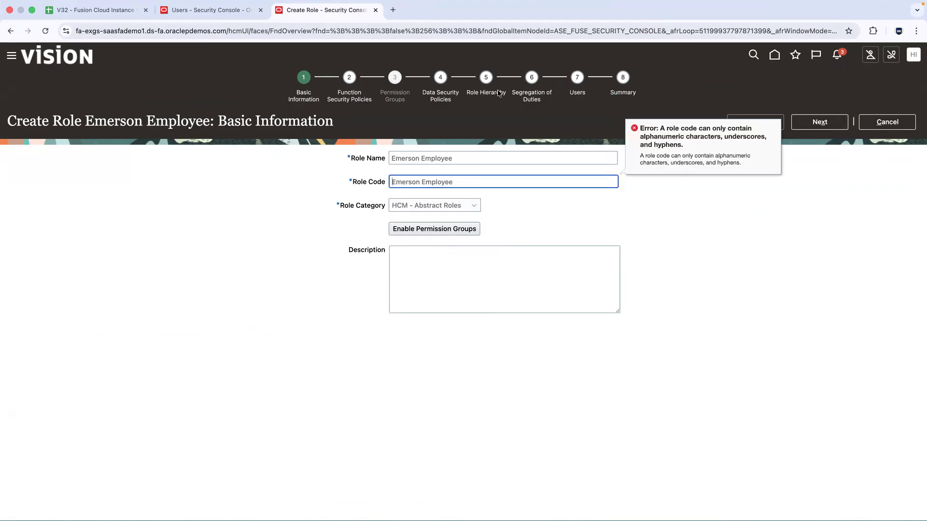
pyautogui.press('BackSpace')
pyautogui.click(819, 121)
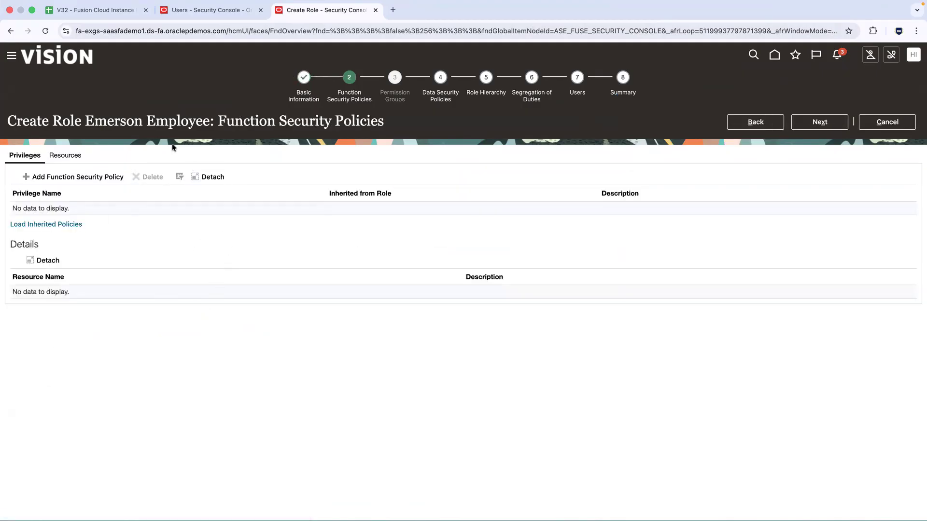
# Check the empty privileges list against the second approach in the notes, highlighting "45 Pages/Privileges" and its not-recommended remark
pyautogui.hotkey('ctrl', 'Left')
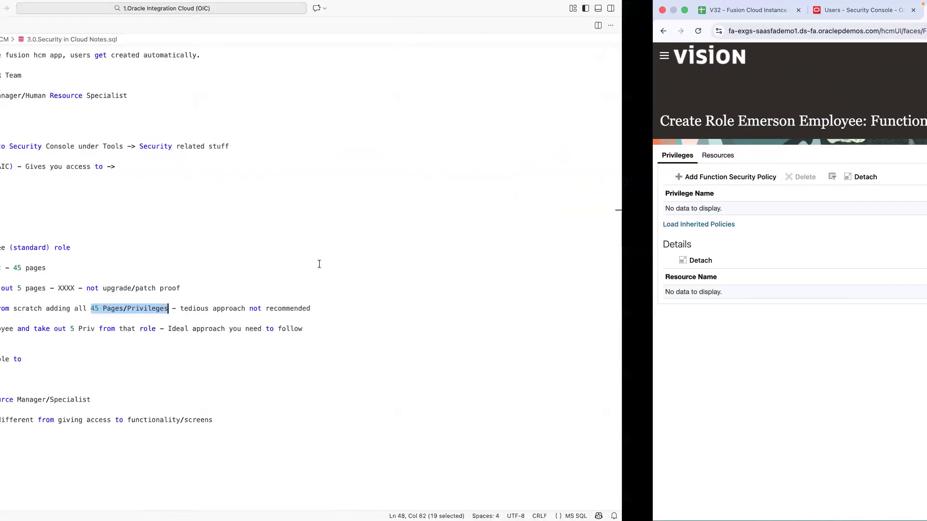
pyautogui.click(372, 309)
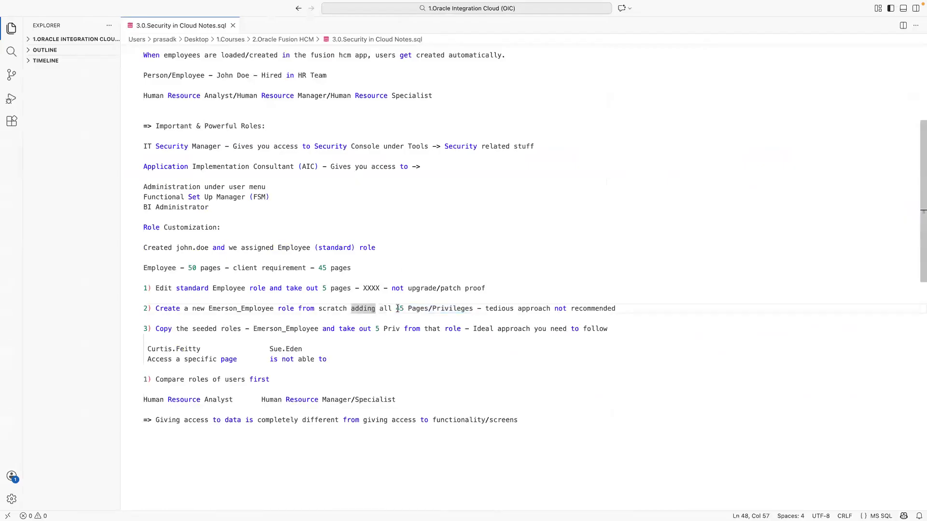
pyautogui.moveTo(396, 307); pyautogui.dragTo(473, 308)
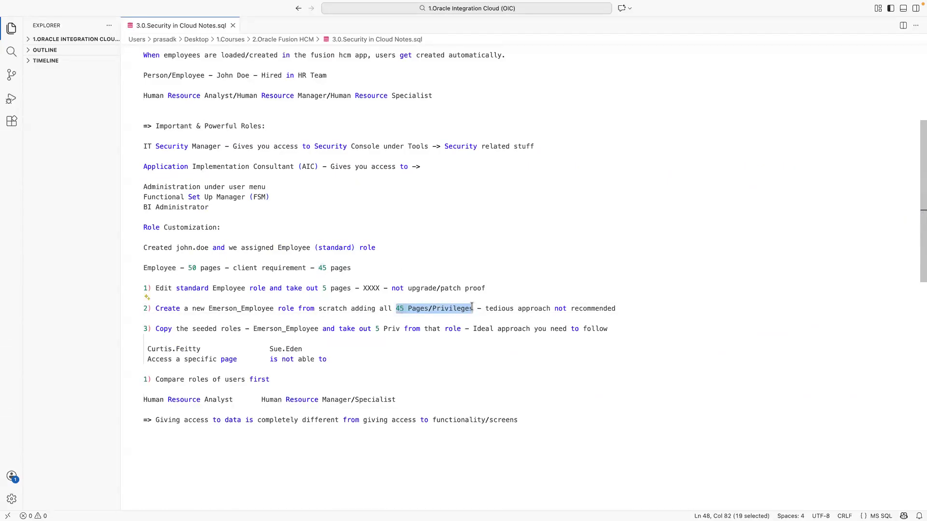
pyautogui.hotkey('ctrl', 'Right')
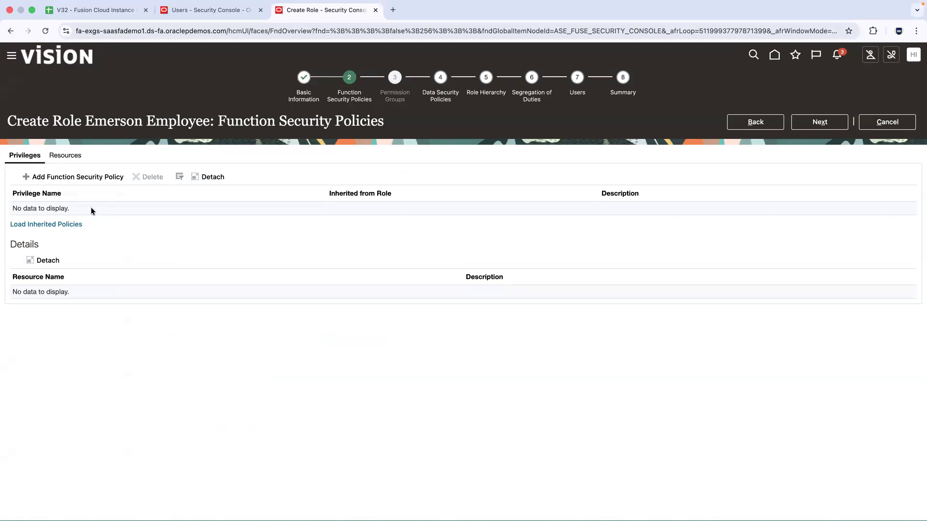
pyautogui.hotkey('ctrl', 'Left')
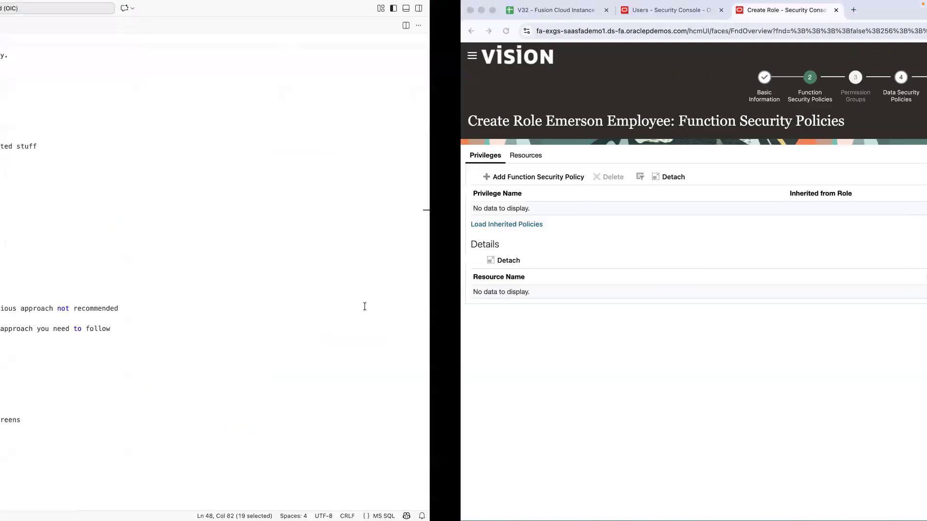
pyautogui.click(453, 308)
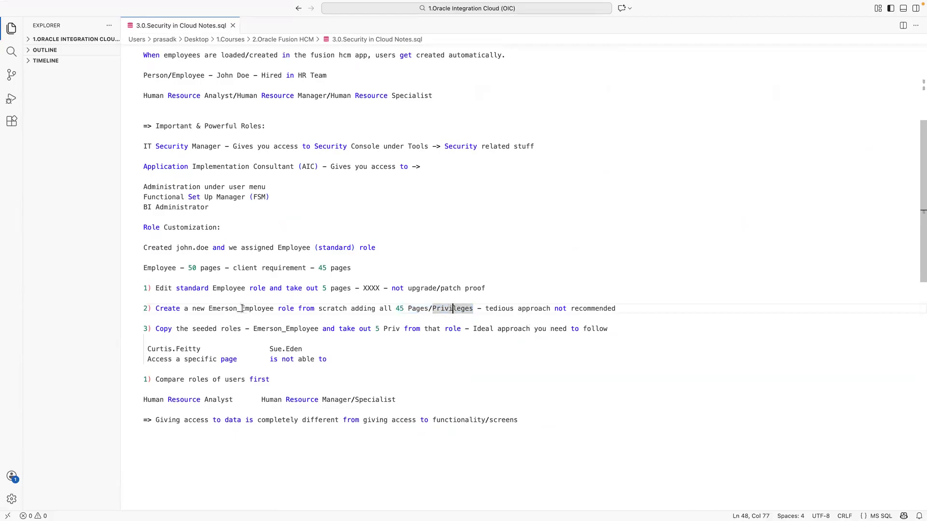
pyautogui.moveTo(209, 308); pyautogui.dragTo(623, 309)
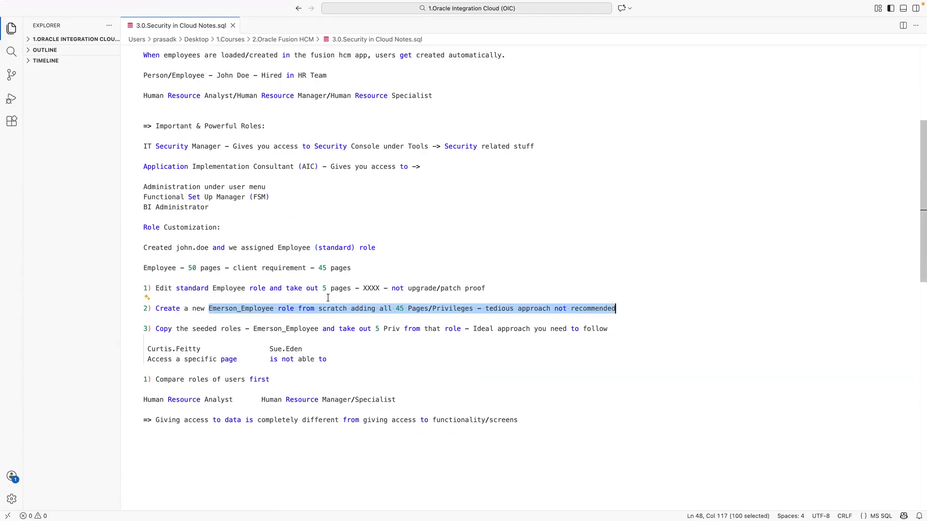
pyautogui.click(193, 328)
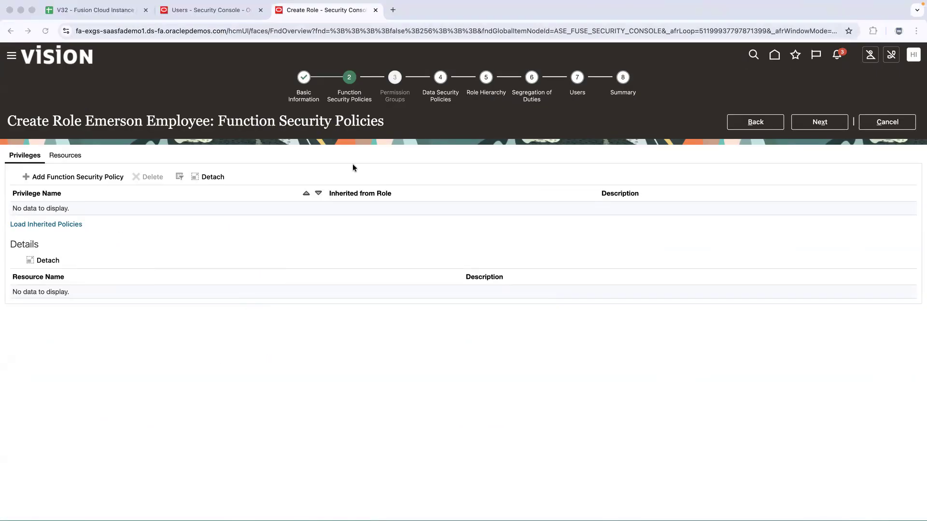
# Cancel creating the new role, bring up the copy options for the Employee role and move the dialog beside its search result
pyautogui.click(866, 126)
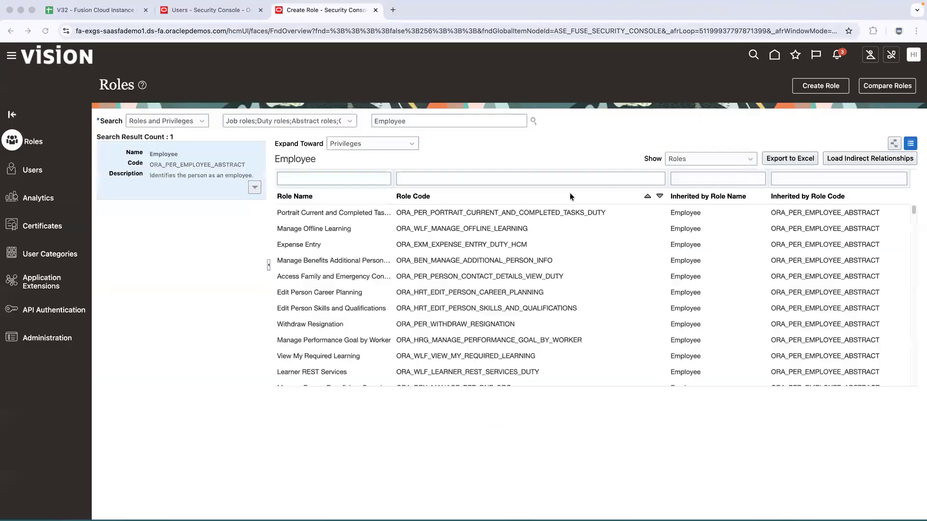
pyautogui.click(254, 189)
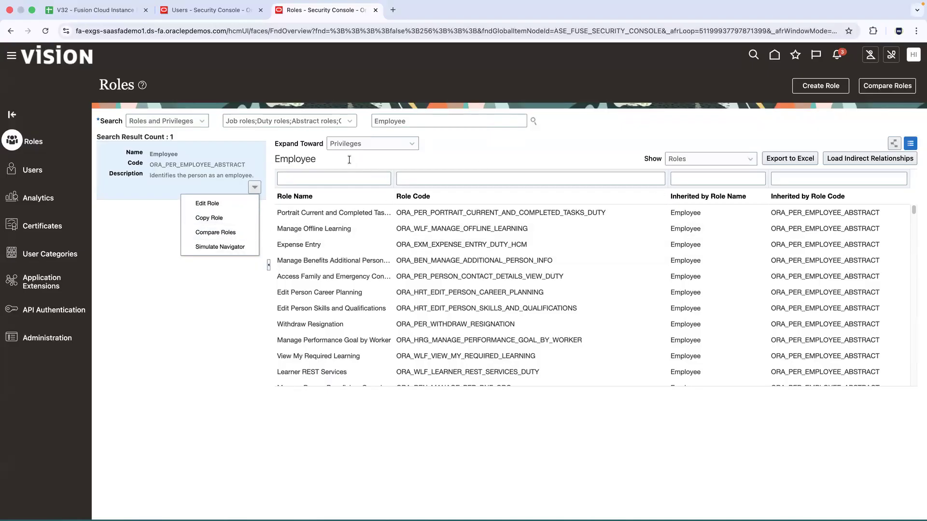
pyautogui.click(404, 122)
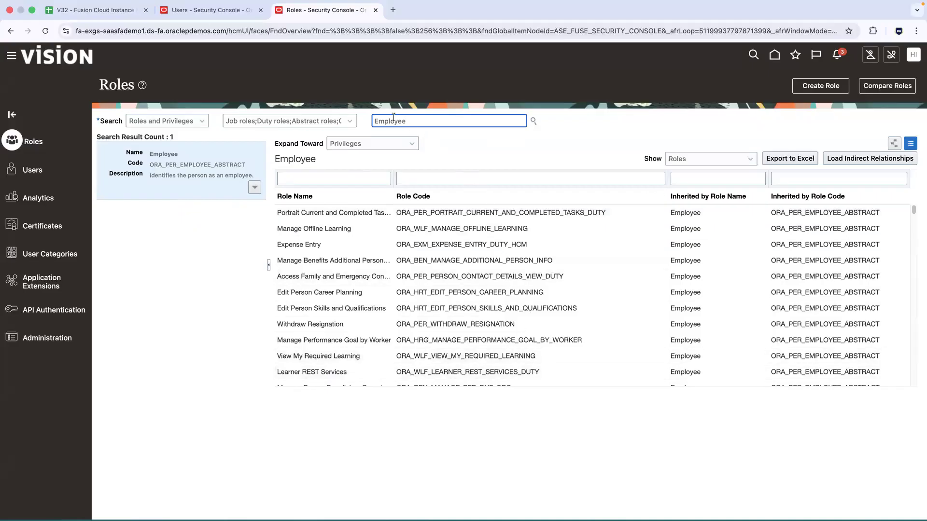
pyautogui.click(254, 187)
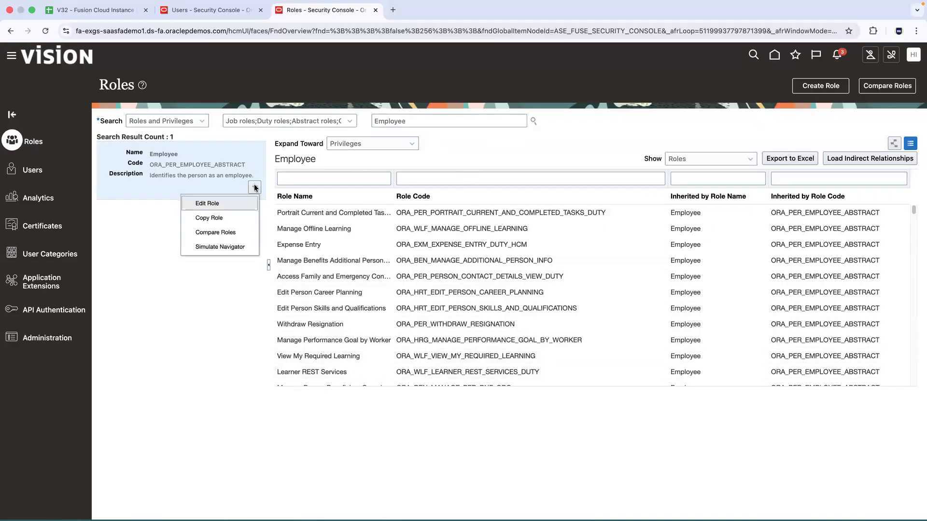
pyautogui.click(231, 217)
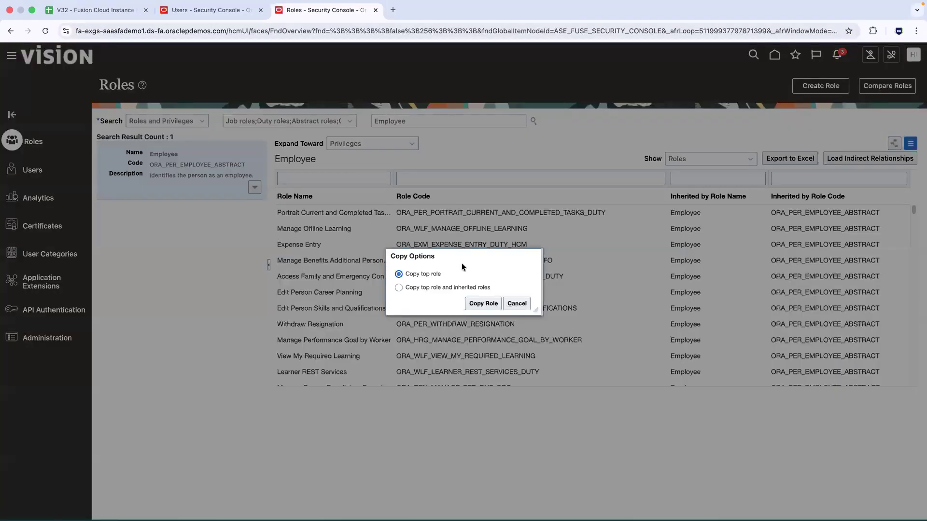
pyautogui.moveTo(464, 256); pyautogui.dragTo(214, 210)
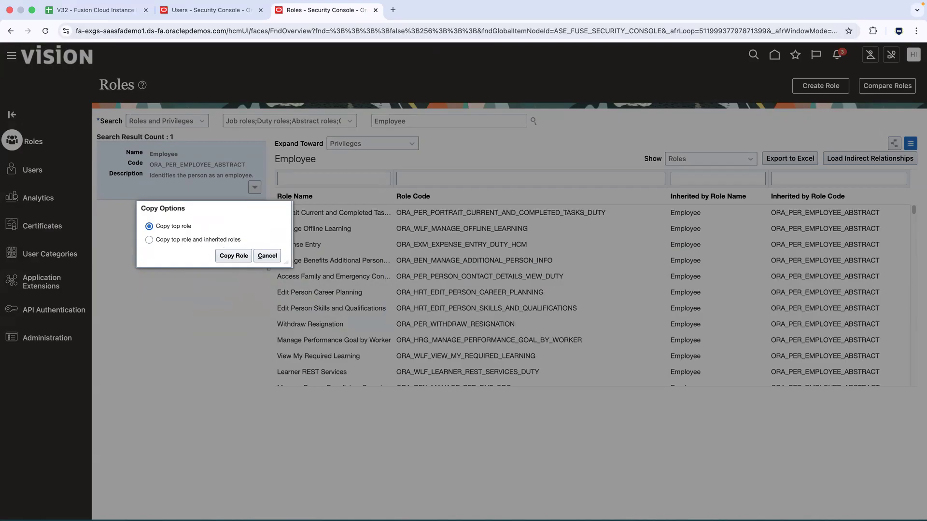
# Open the workbook "3.0.Copy Top Role Vs Inherited Roles.xlsx" from the 2.Oracle Fusion HCM folder and show its role comparison
pyautogui.moveTo(83, 506)
pyautogui.click(43, 503)
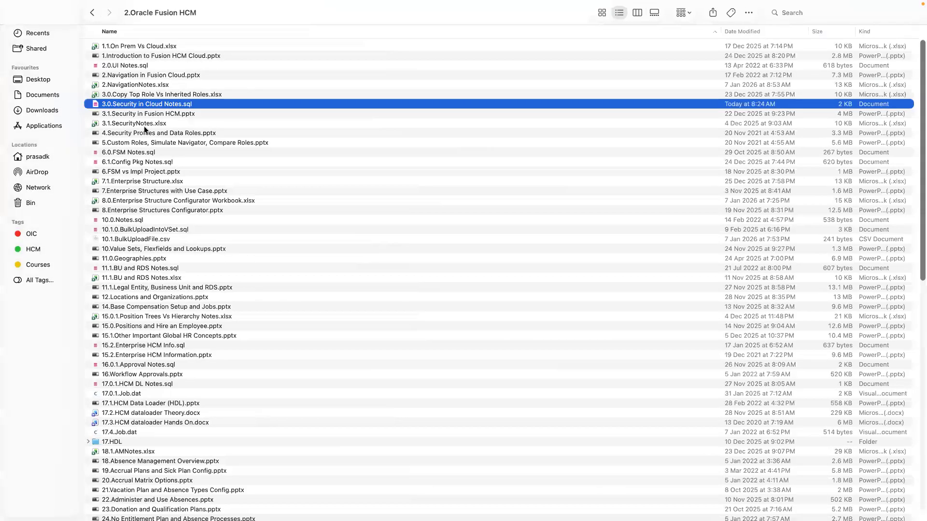
pyautogui.click(139, 94)
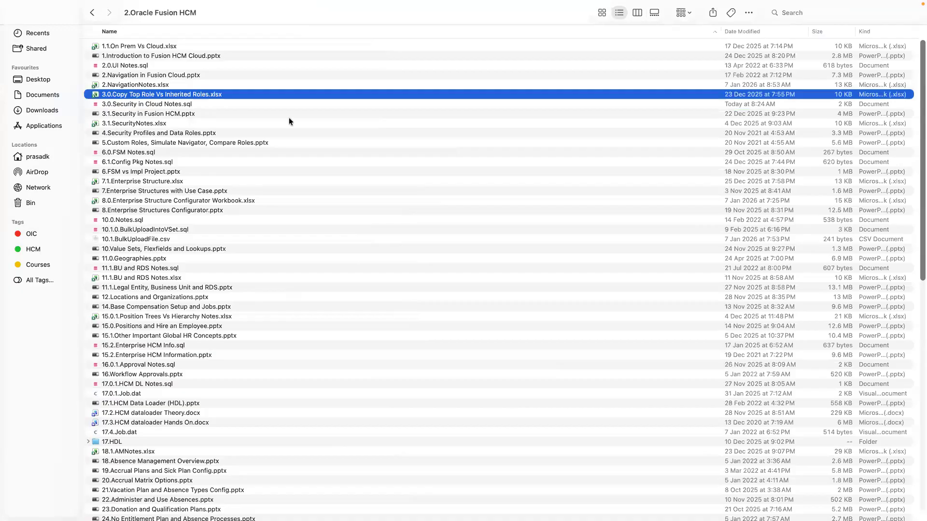
pyautogui.press('super+o')
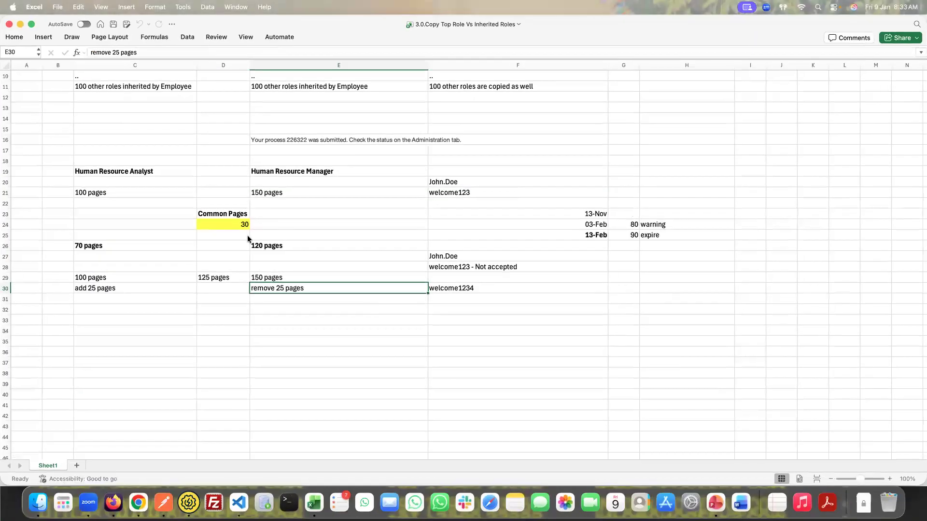
pyautogui.click(164, 86)
pyautogui.scroll(3, 201, 168)
pyautogui.scroll(2, 201, 166)
pyautogui.click(158, 131)
pyautogui.click(156, 126)
# Check the role copy options against the workbook, highlighting Employee's inherited roles in C7:C9 and the "Copy Top Role" heading
pyautogui.press('super+Tab')
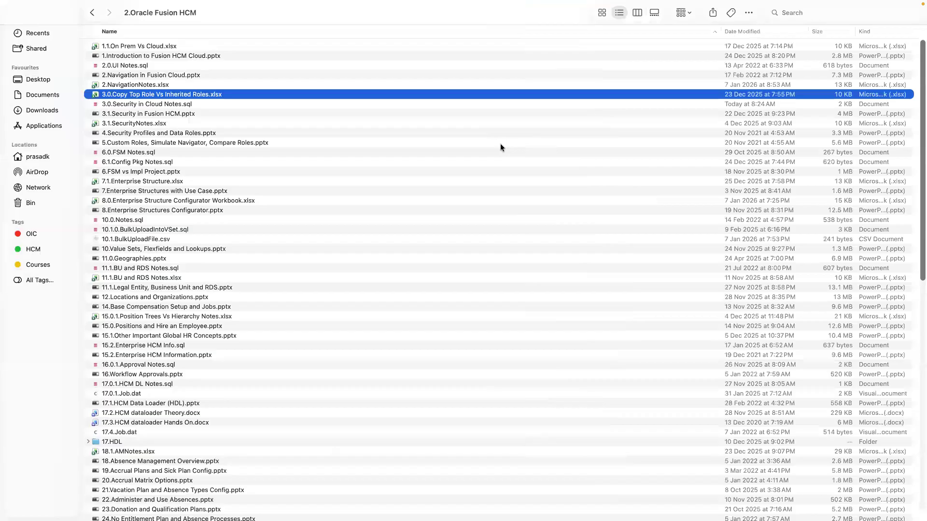
pyautogui.press('super+Tab')
pyautogui.press('super+Tab')
pyautogui.press('super+Tab')
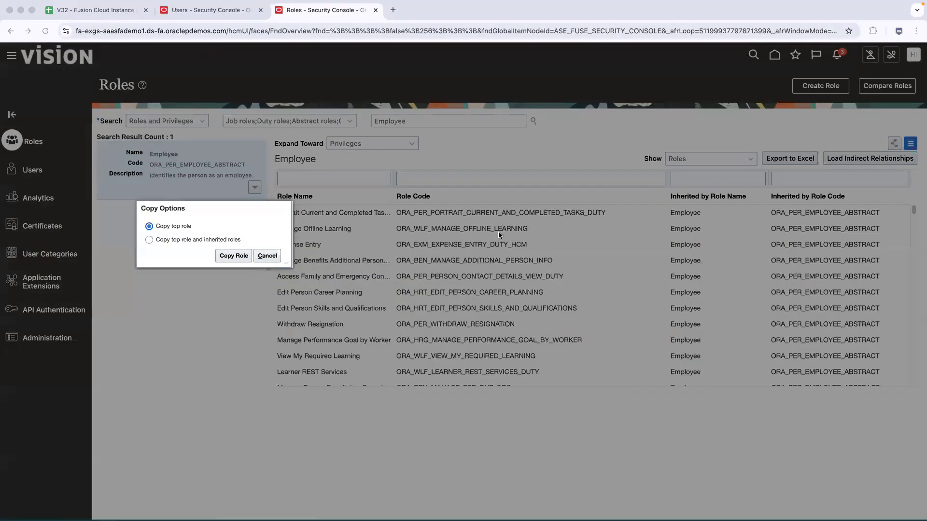
pyautogui.press('super+Tab')
pyautogui.moveTo(173, 133); pyautogui.dragTo(164, 155)
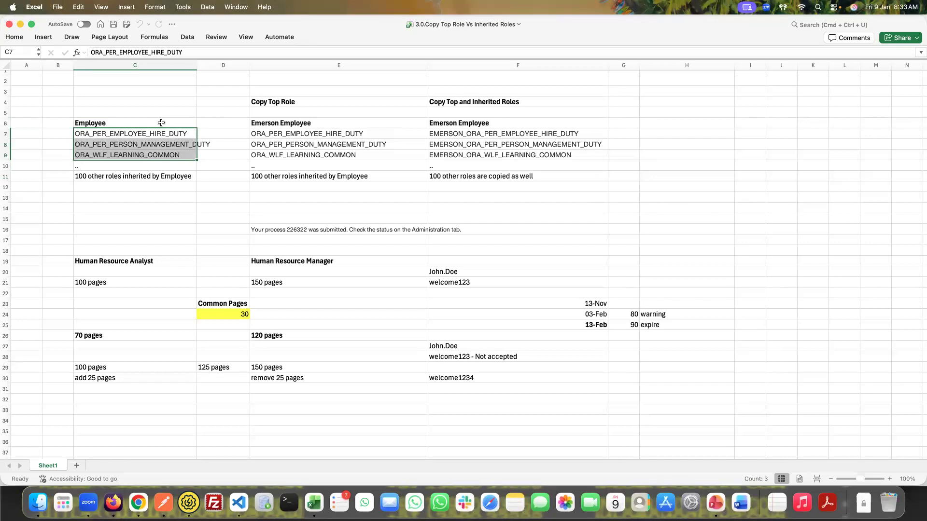
pyautogui.click(161, 122)
pyautogui.click(273, 101)
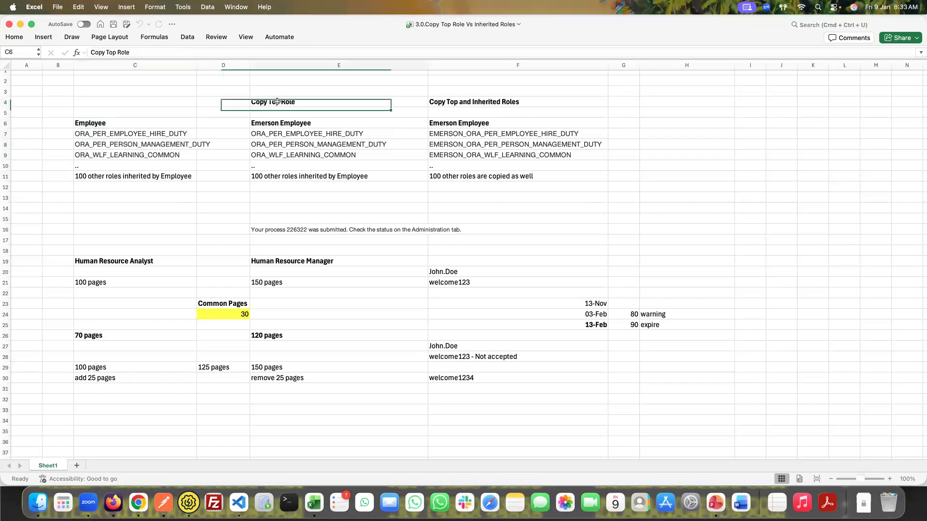
# Relate the Employee role in Security Console to the workbook's Employee column and its "Emerson Employee" copy under Copy Top Role
pyautogui.press('super+Tab')
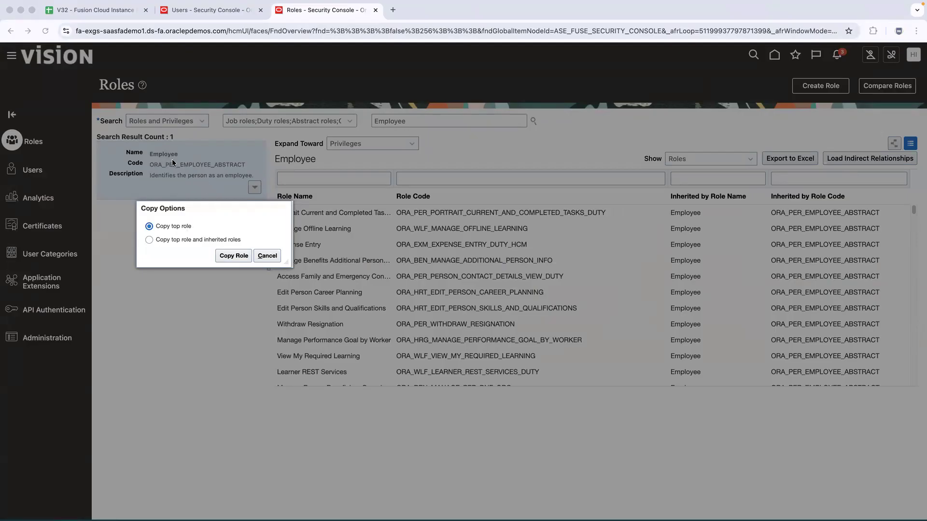
pyautogui.press('super+Tab')
pyautogui.click(175, 124)
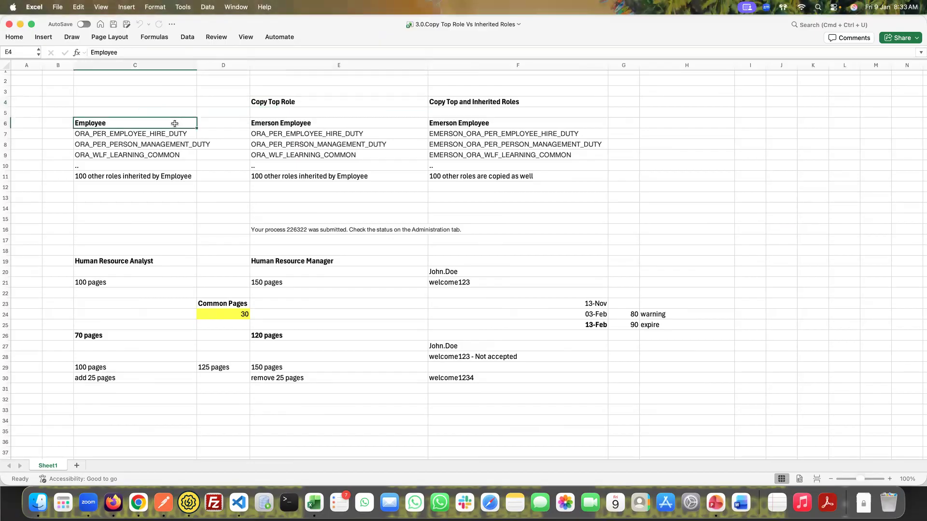
pyautogui.click(293, 124)
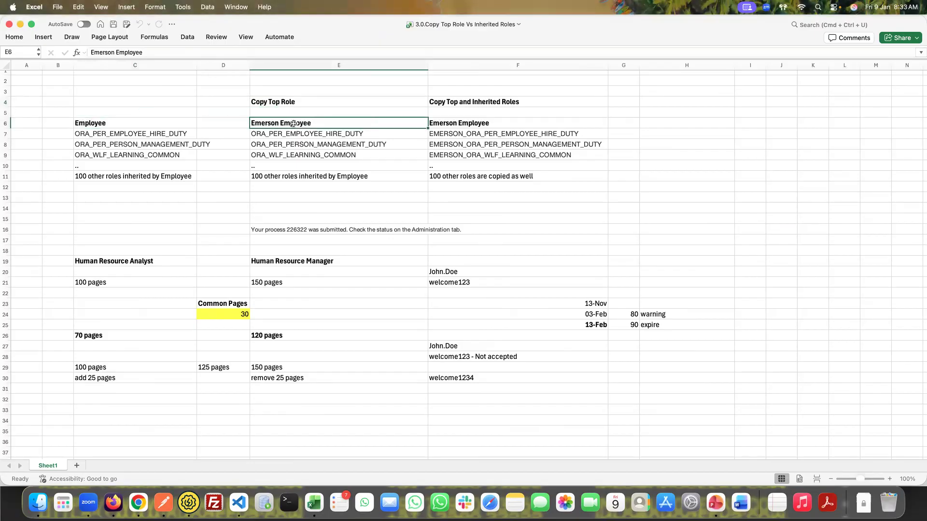
# Compare Employee and its inherited roles in C6:C9 with the Copy Top Role version of Emerson Employee in E6:E9
pyautogui.moveTo(172, 134); pyautogui.dragTo(168, 154)
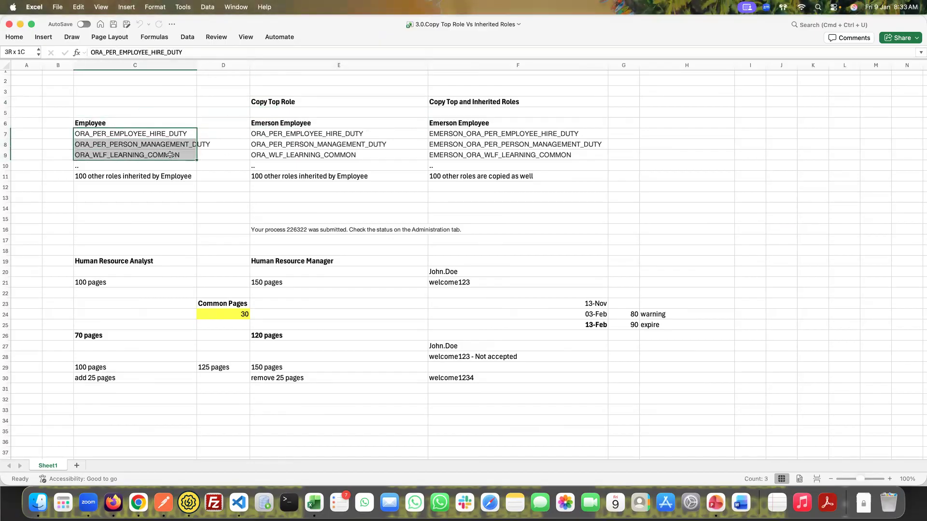
pyautogui.click(162, 124)
pyautogui.moveTo(317, 134); pyautogui.dragTo(314, 155)
pyautogui.click(295, 123)
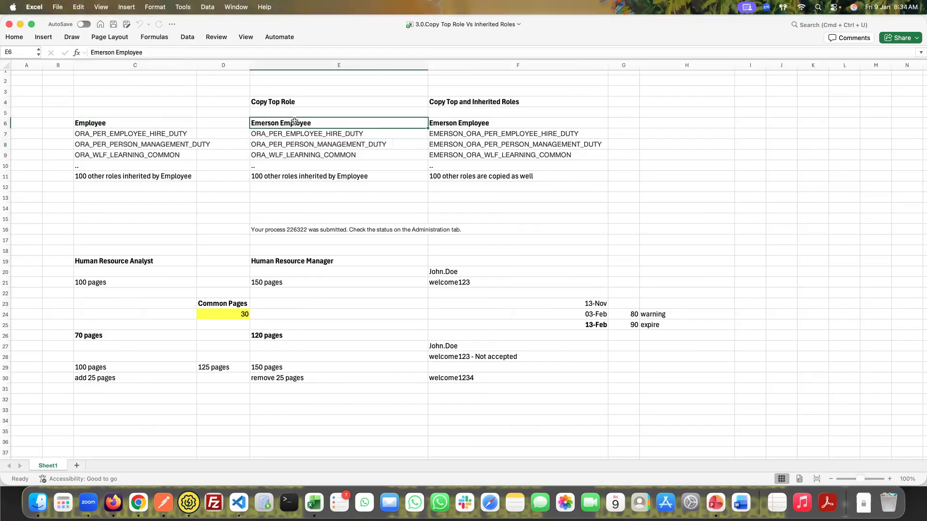
pyautogui.moveTo(287, 134); pyautogui.dragTo(285, 153)
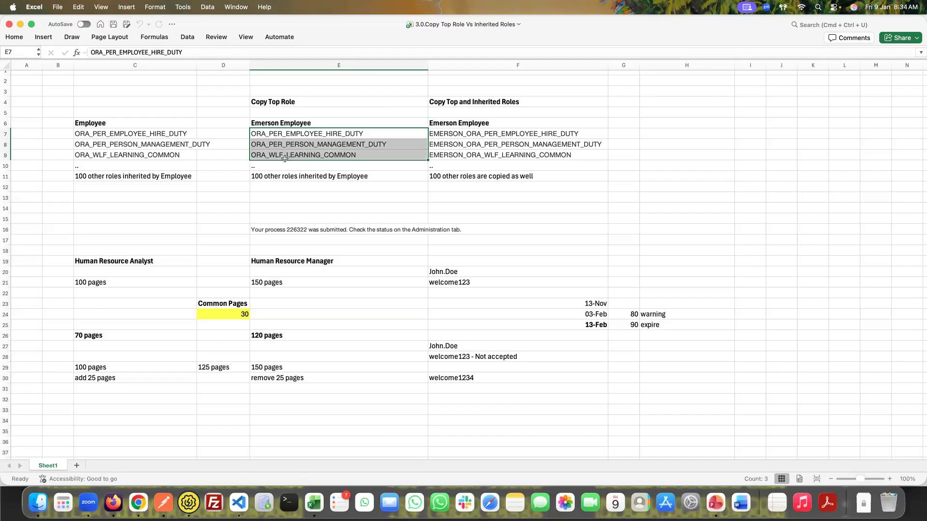
pyautogui.click(166, 123)
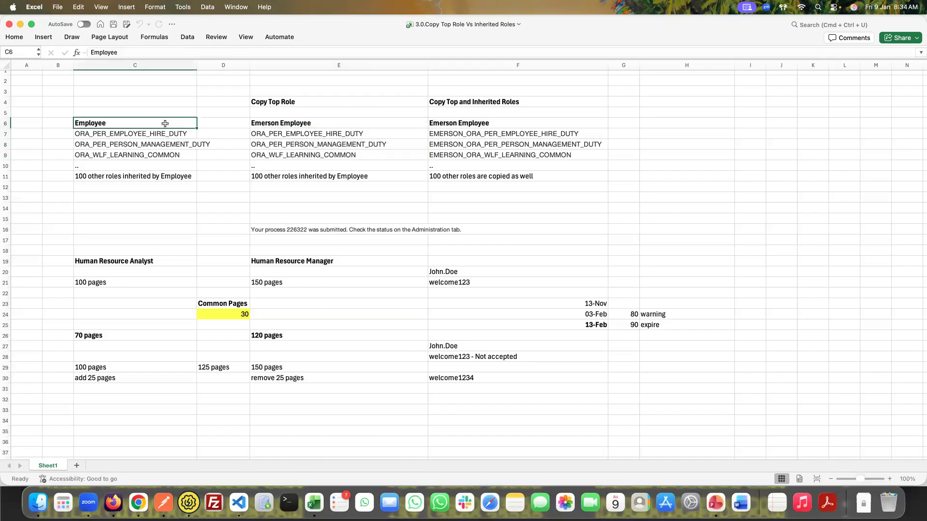
pyautogui.click(291, 123)
pyautogui.moveTo(150, 134); pyautogui.dragTo(150, 156)
pyautogui.click(147, 122)
pyautogui.moveTo(275, 134); pyautogui.dragTo(280, 156)
pyautogui.click(287, 121)
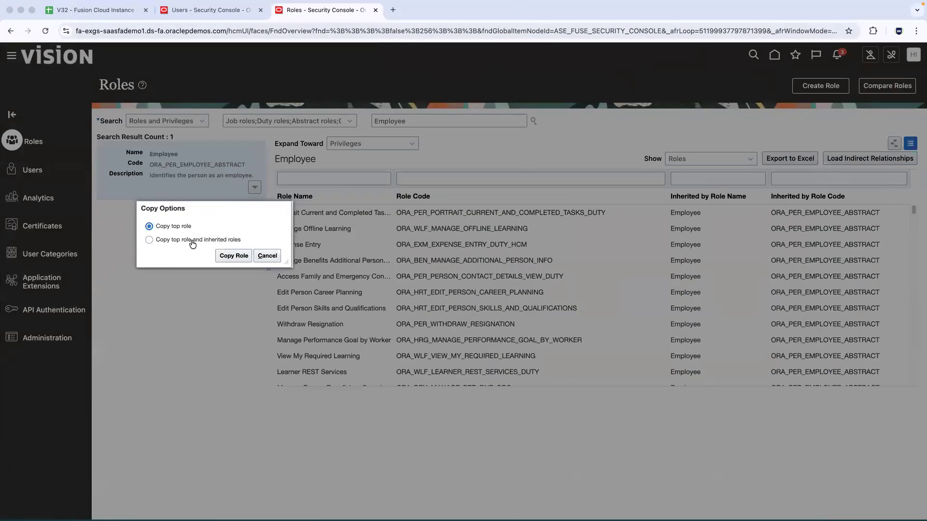
# Relate the "Copy top role and inherited roles" option to the workbook, comparing the EMERSON-prefixed roles in F7:F9 with column E's roles
pyautogui.click(193, 240)
pyautogui.hotkey('ctrl', 'Left')
pyautogui.moveTo(446, 134); pyautogui.dragTo(447, 153)
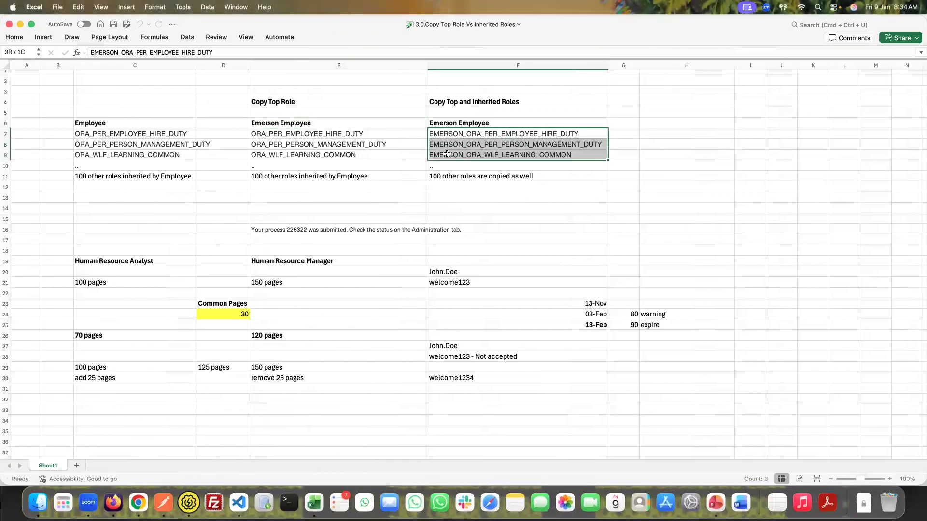
pyautogui.click(356, 134)
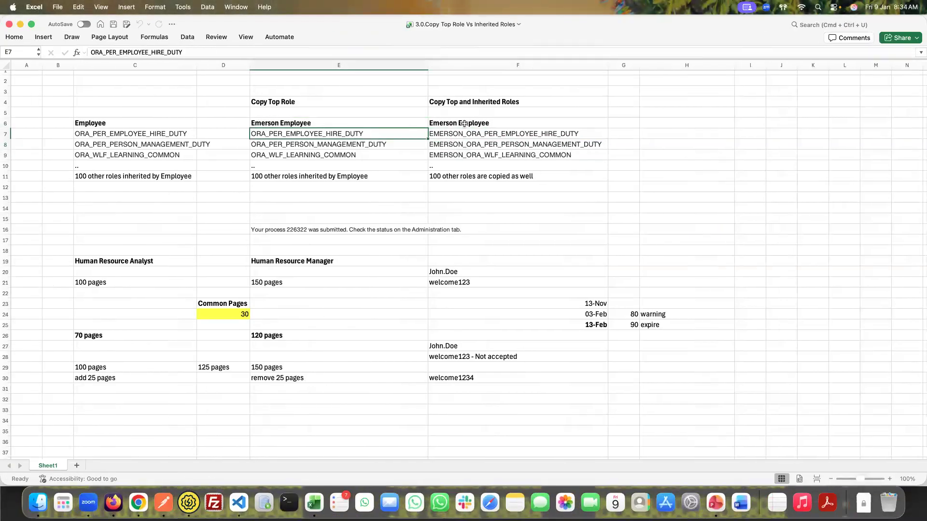
pyautogui.click(471, 135)
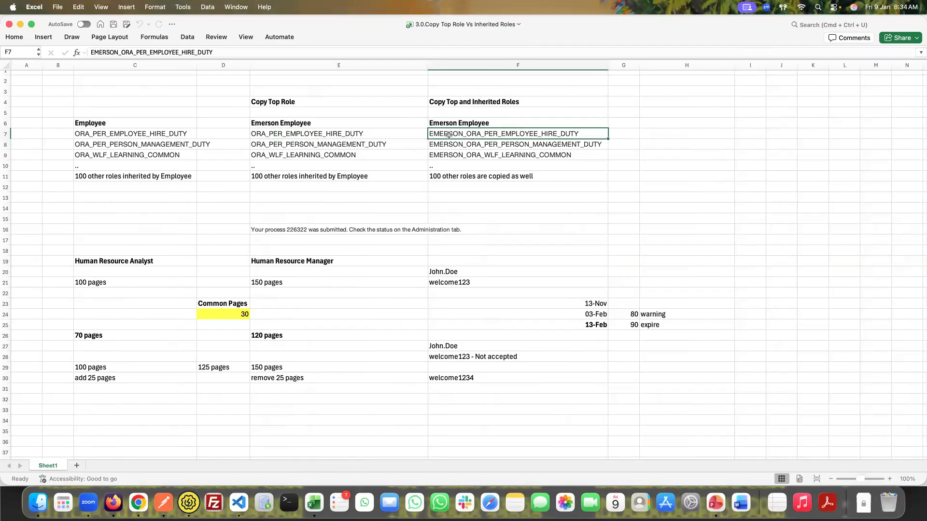
pyautogui.click(364, 146)
pyautogui.click(450, 146)
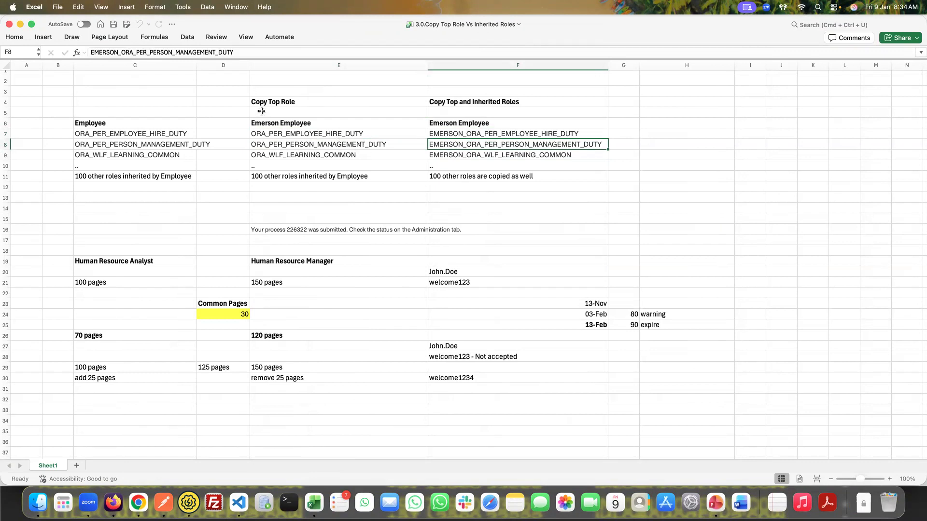
# Review the "Copy Top Role" case by highlighting its heading, both top roles and the inherited roles in C7:C9 and E7:E9
pyautogui.click(271, 102)
pyautogui.click(179, 127)
pyautogui.click(300, 124)
pyautogui.moveTo(180, 135); pyautogui.dragTo(176, 154)
pyautogui.moveTo(297, 134); pyautogui.dragTo(348, 155)
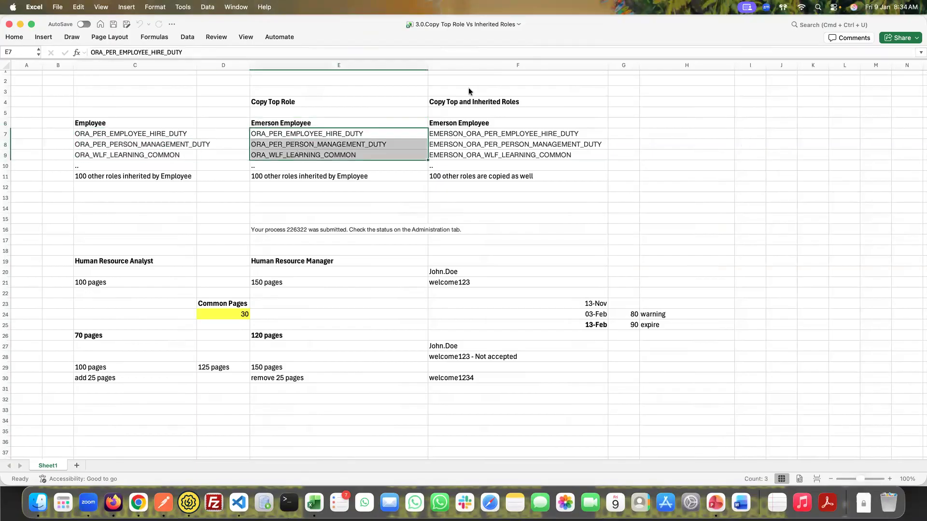
# Review the "Copy Top and Inherited Roles" case by comparing Employee in C6:C9 with Emerson Employee in F6:F9
pyautogui.click(462, 101)
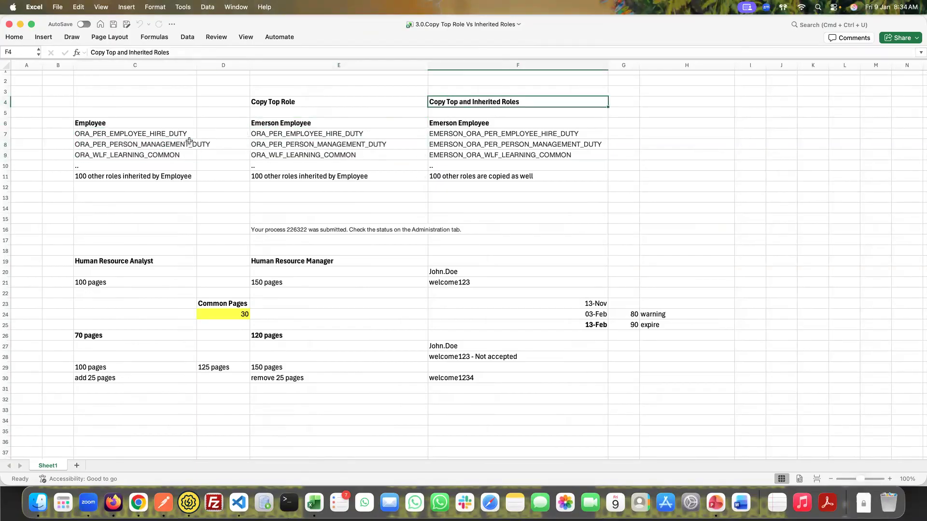
pyautogui.click(172, 127)
pyautogui.click(458, 122)
pyautogui.click(191, 134)
pyautogui.moveTo(191, 133); pyautogui.dragTo(192, 155)
pyautogui.moveTo(461, 133); pyautogui.dragTo(465, 155)
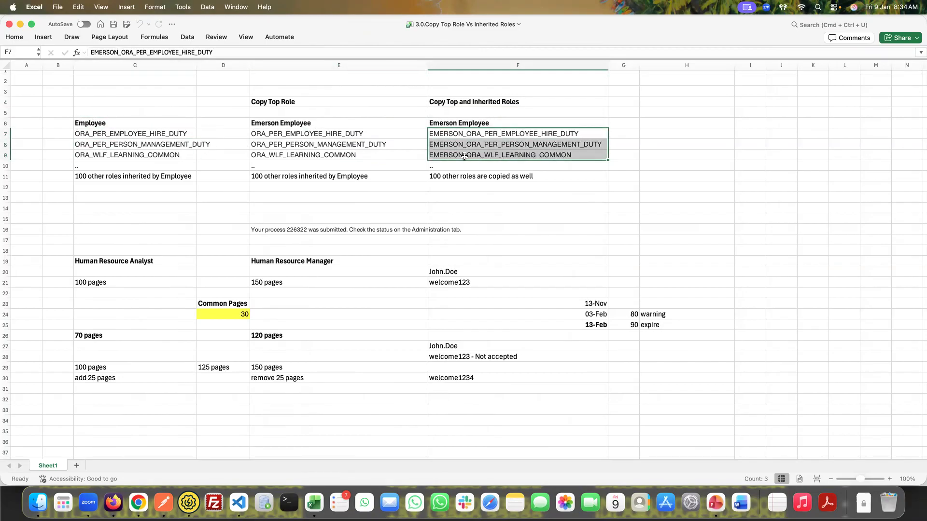
# Return to Security Console and start copying the Employee role with the "Copy top role" option
pyautogui.click(343, 103)
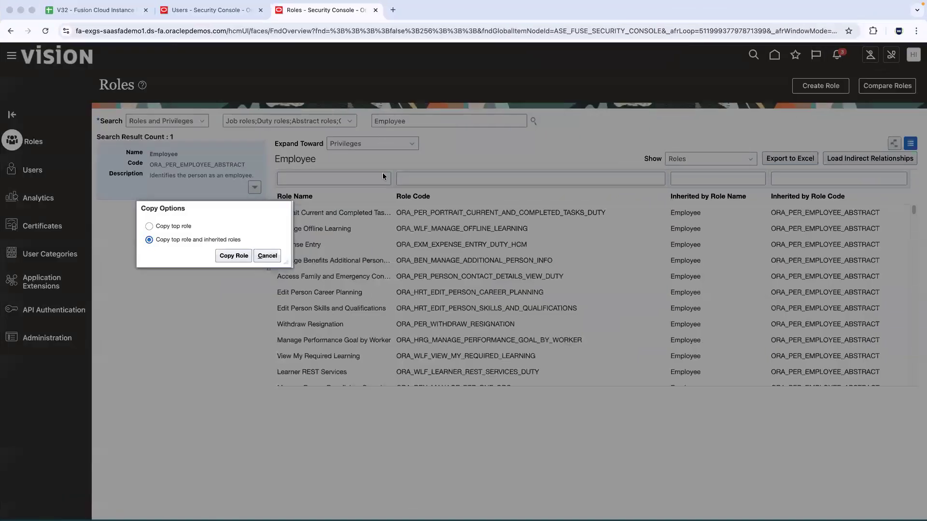
pyautogui.click(187, 227)
pyautogui.click(226, 255)
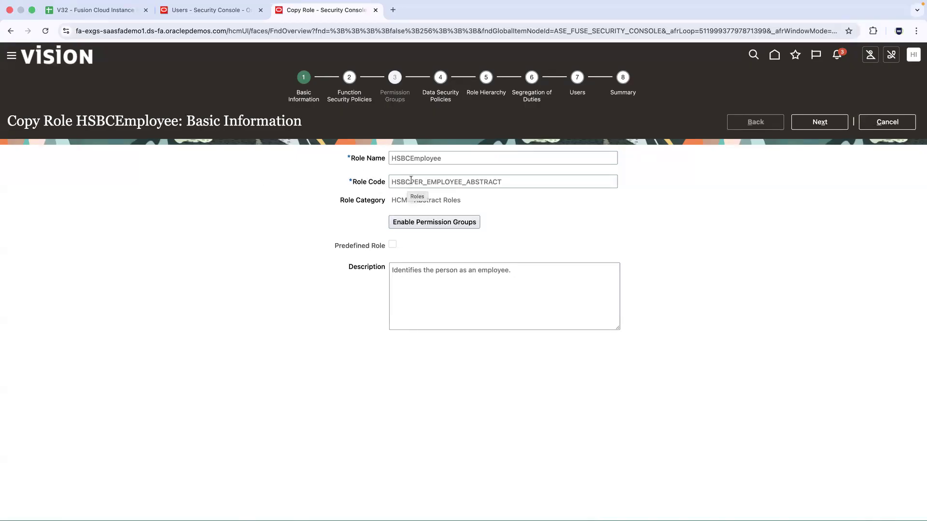
# Copy "Employee" from the new role's name into cell C2 of the role comparison workbook
pyautogui.moveTo(410, 159); pyautogui.dragTo(446, 159)
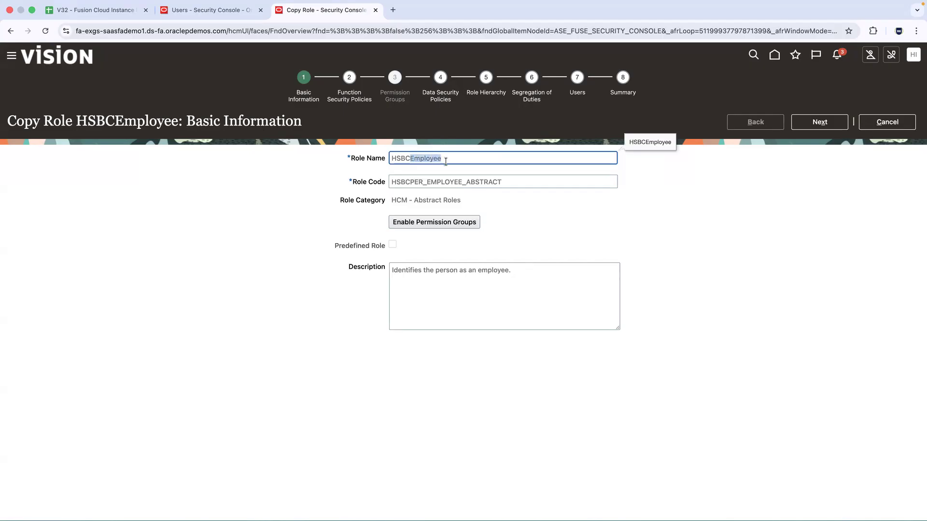
pyautogui.hotkey('ctrl', 'Left')
pyautogui.click(100, 81)
pyautogui.scroll(1, 131, 146)
pyautogui.press('super+v')
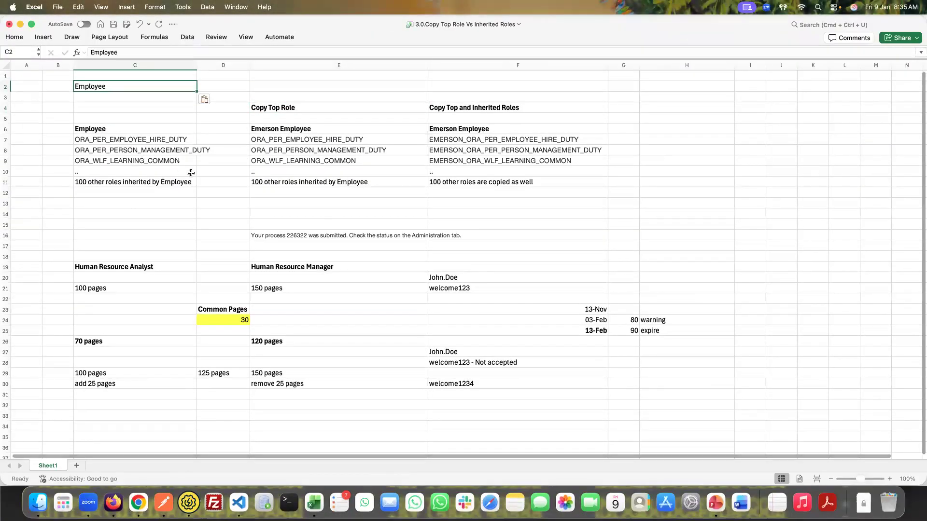
# Copy "PER_EMPLOYEE_ABSTRACT" from the role code into cell C3 and make C2:C3 bold
pyautogui.hotkey('ctrl', 'Right')
pyautogui.moveTo(410, 182); pyautogui.dragTo(502, 182)
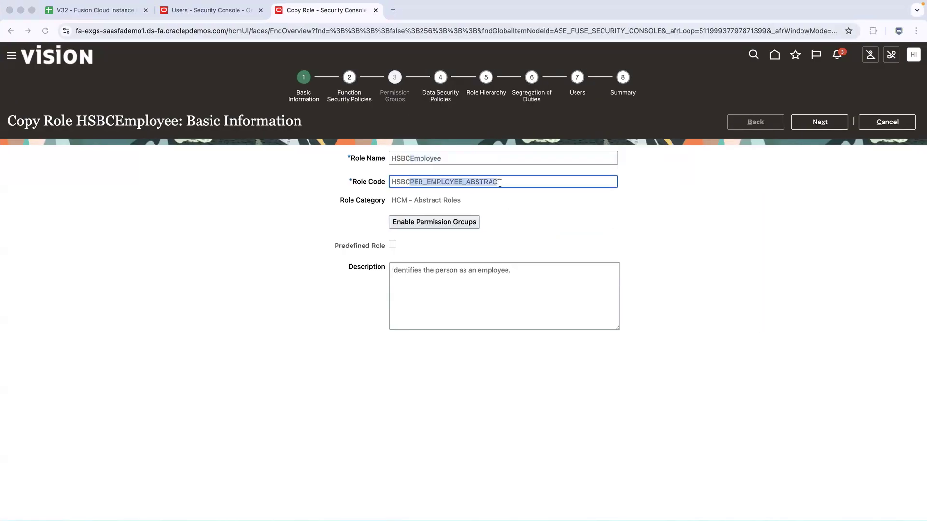
pyautogui.hotkey('ctrl', 'Left')
pyautogui.click(116, 97)
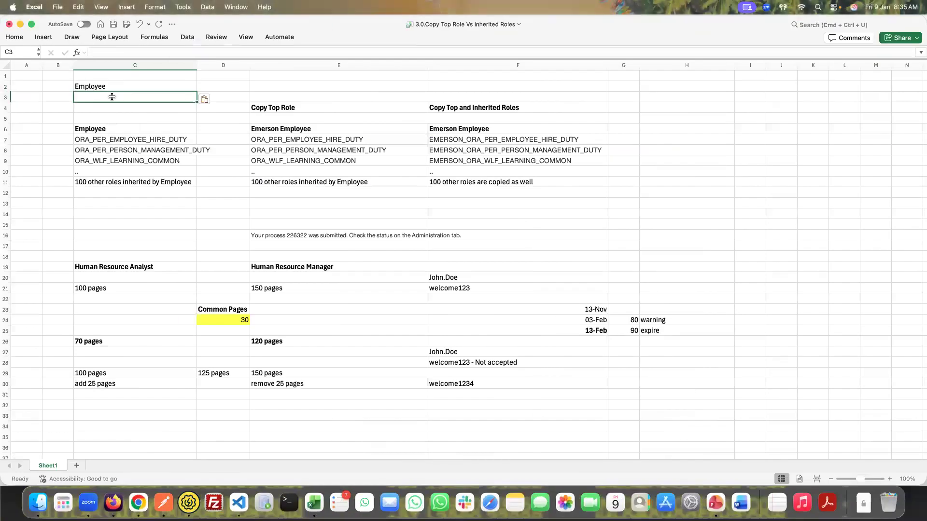
pyautogui.press('super+v')
pyautogui.keyDown('shift'); pyautogui.click(120, 87); pyautogui.keyUp('shift')
pyautogui.press('super+b')
pyautogui.hotkey('ctrl', 'Right')
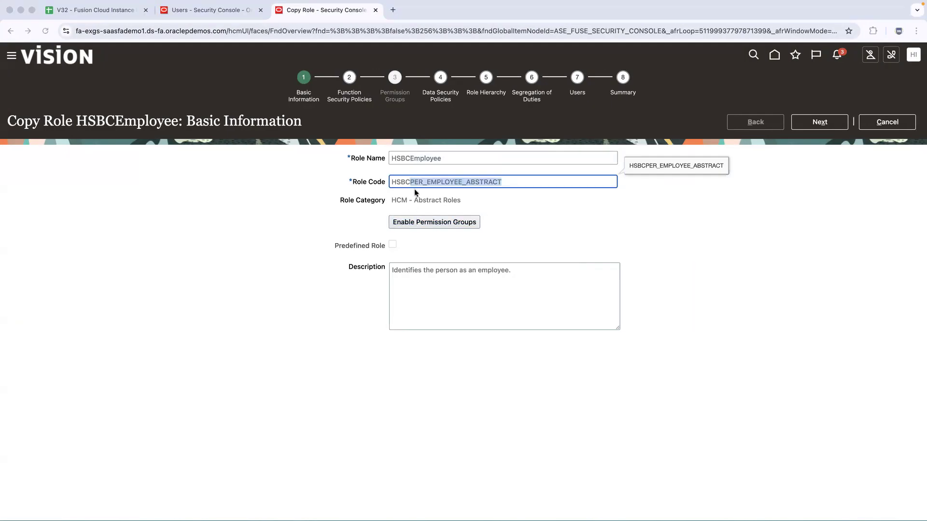
# Copy the "HSBC" prefix from the role name into cell B2 of the workbook
pyautogui.moveTo(410, 158); pyautogui.dragTo(390, 158)
pyautogui.press('super+c')
pyautogui.hotkey('ctrl', 'Left')
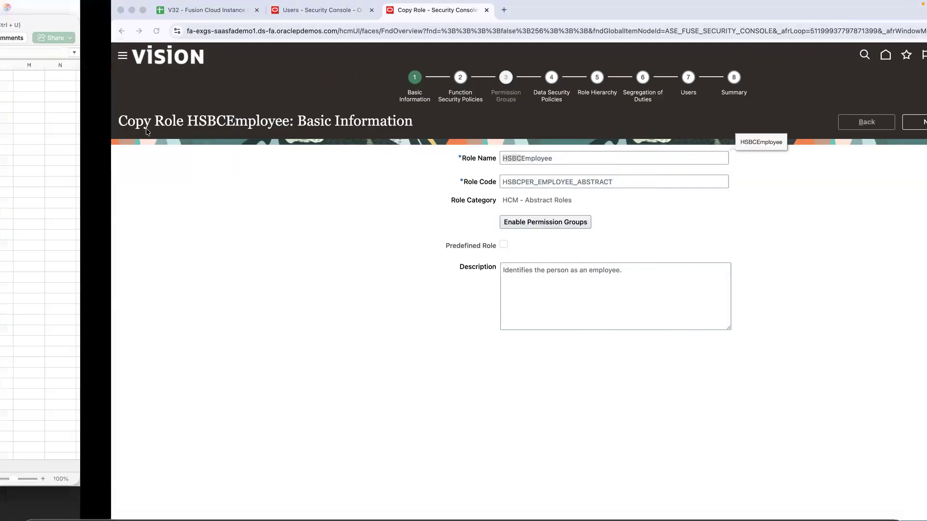
pyautogui.click(61, 88)
pyautogui.press('super+v')
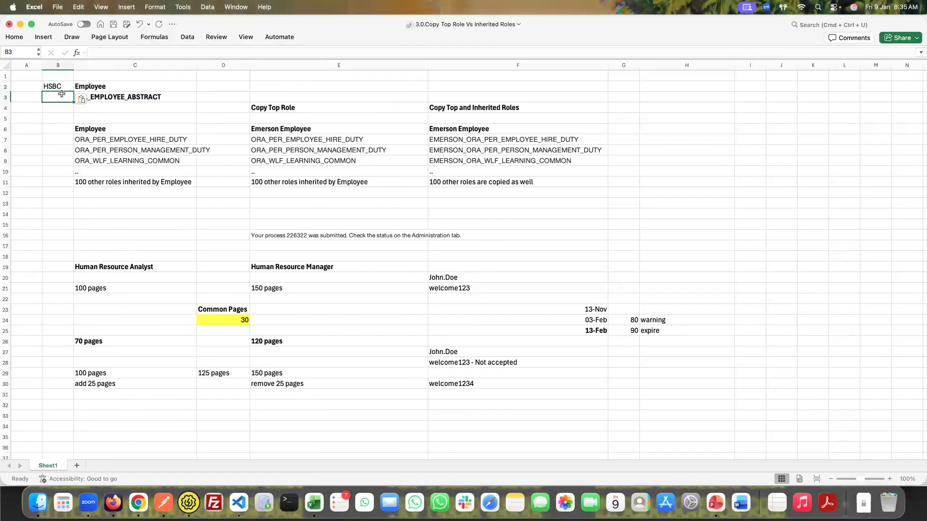
# Copy the "HSBC" prefix from the role code into cell B3, then return to the copied role's name in Security Console
pyautogui.hotkey('ctrl', 'Right')
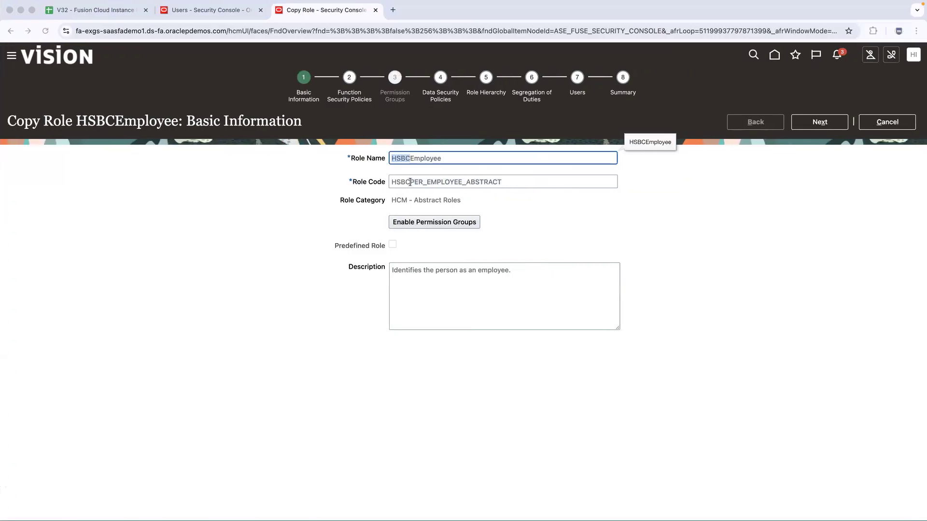
pyautogui.moveTo(412, 183); pyautogui.dragTo(390, 183)
pyautogui.press('super+c')
pyautogui.hotkey('ctrl', 'Left')
pyautogui.click(56, 98)
pyautogui.press('super+v')
pyautogui.hotkey('ctrl', 'Right')
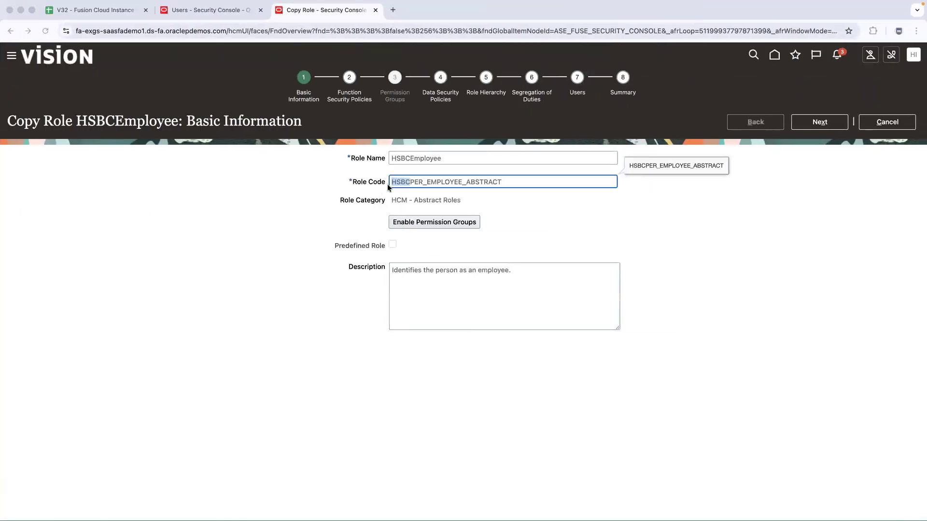
pyautogui.click(411, 160)
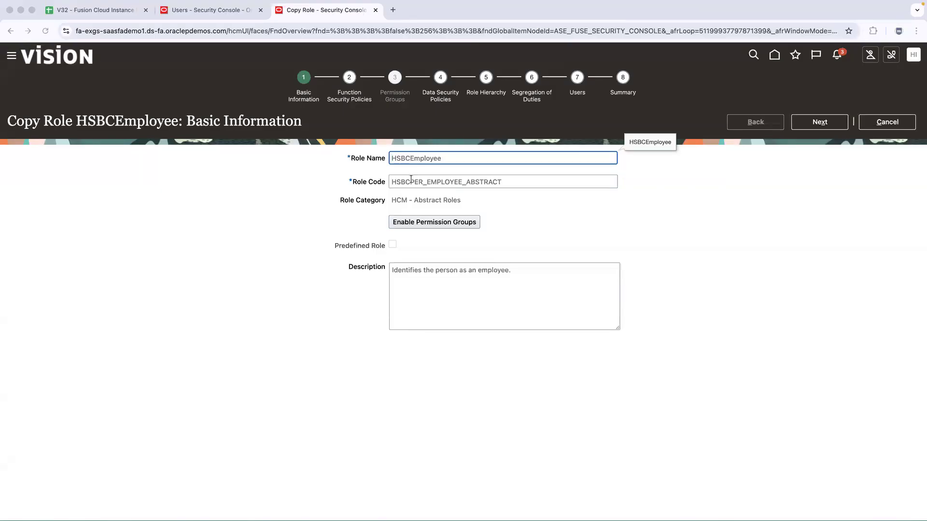
# Load the exgs Oracle Fusion home page in a new browser tab, keeping the role copy page open
pyautogui.click(393, 10)
pyautogui.write('exgs')
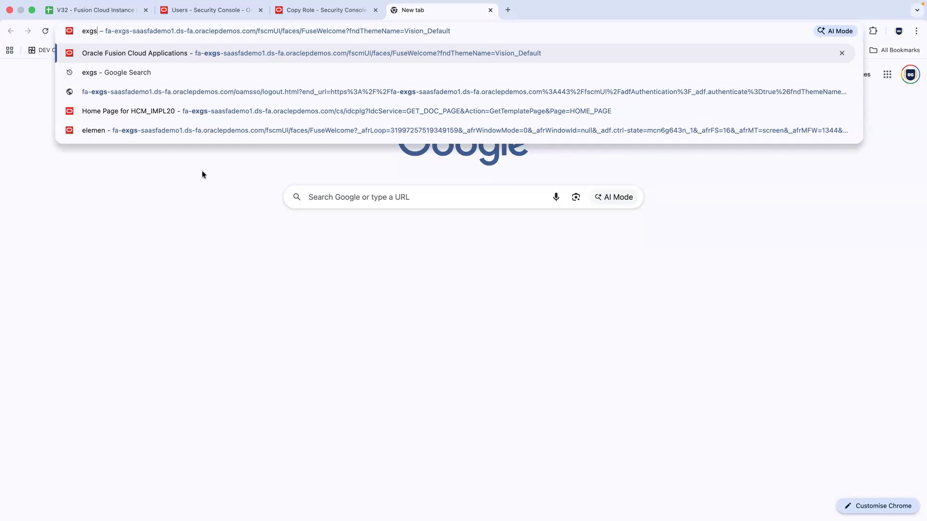
pyautogui.press('Return')
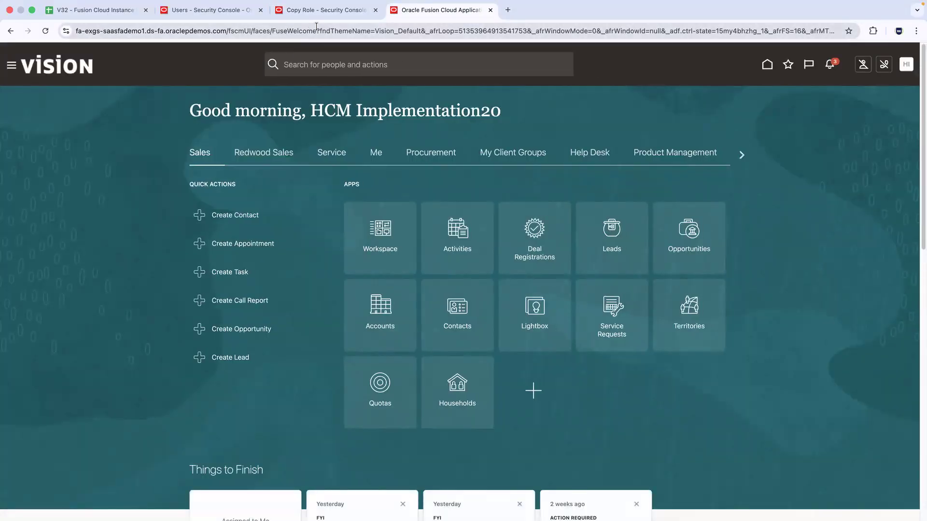
pyautogui.click(248, 11)
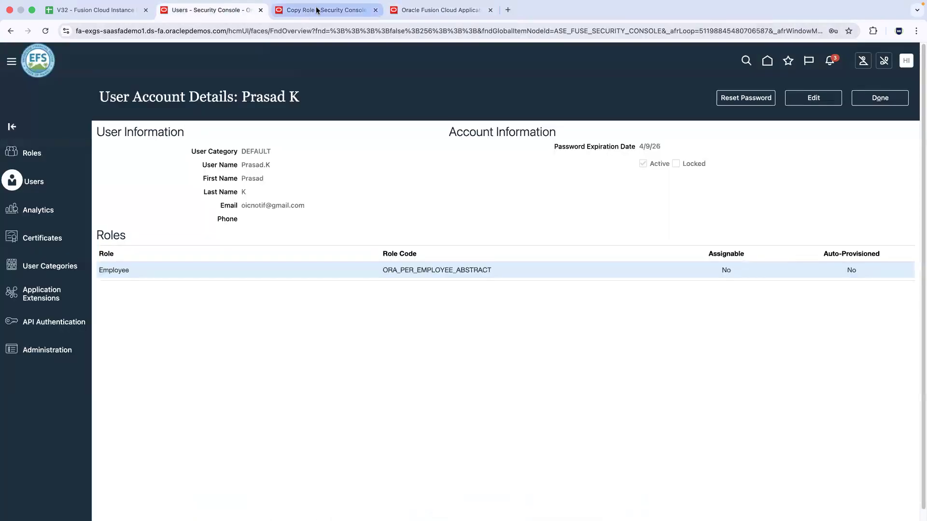
pyautogui.click(316, 10)
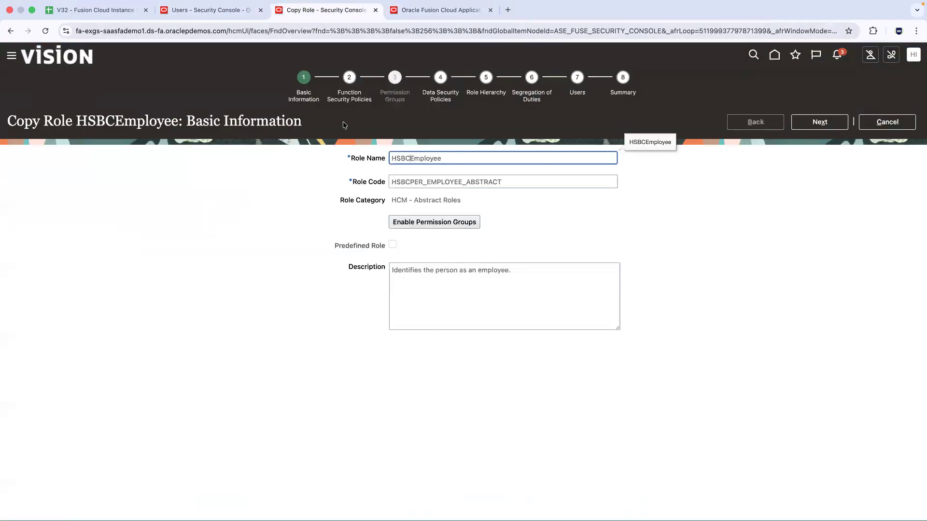
pyautogui.click(403, 10)
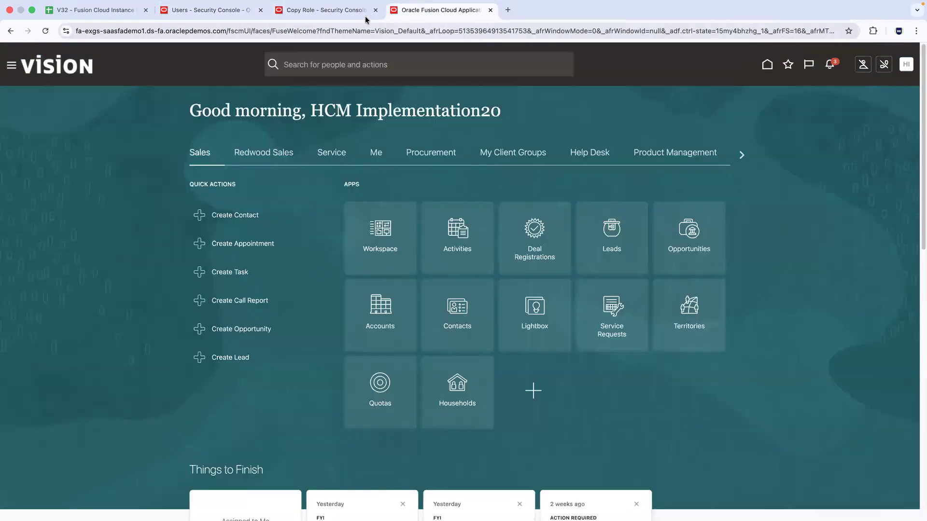
# Open Security Console from the Fusion home page and show the role preferences in its Administration area
pyautogui.click(12, 66)
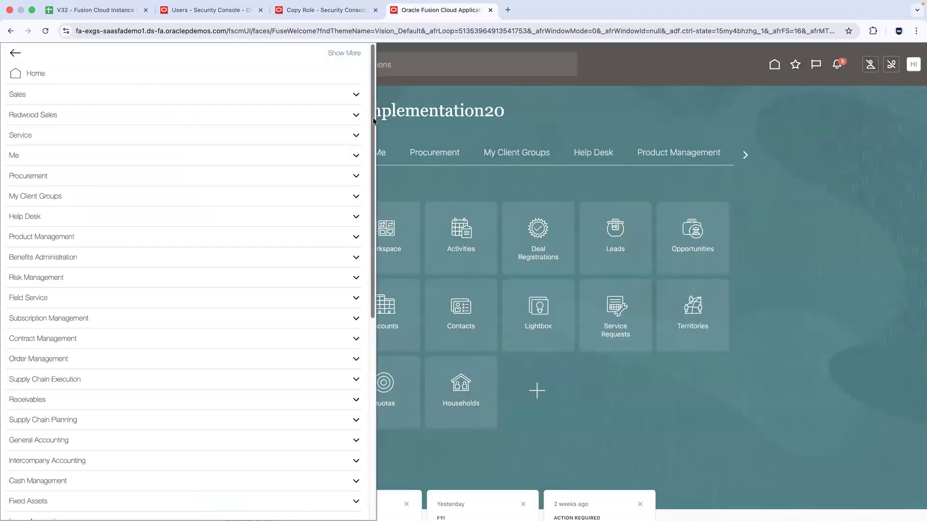
pyautogui.scroll(-7, 372, 134)
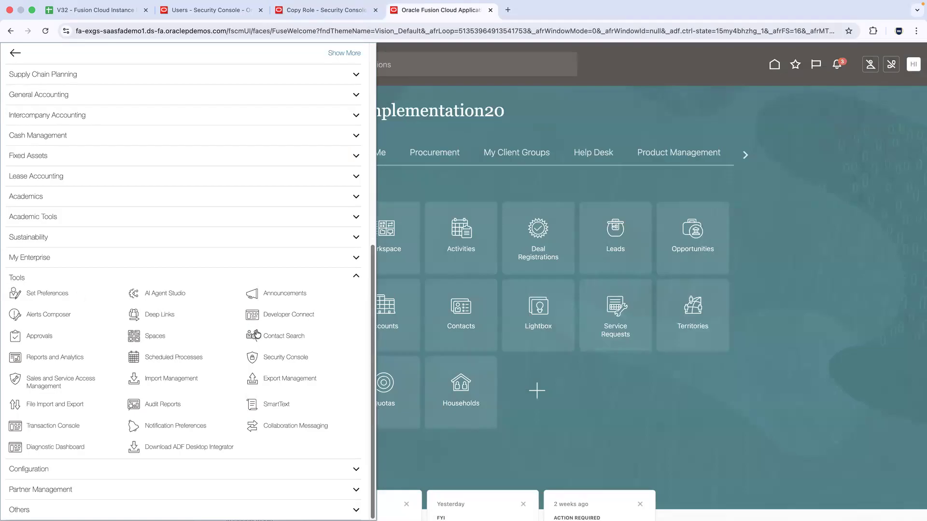
pyautogui.click(283, 358)
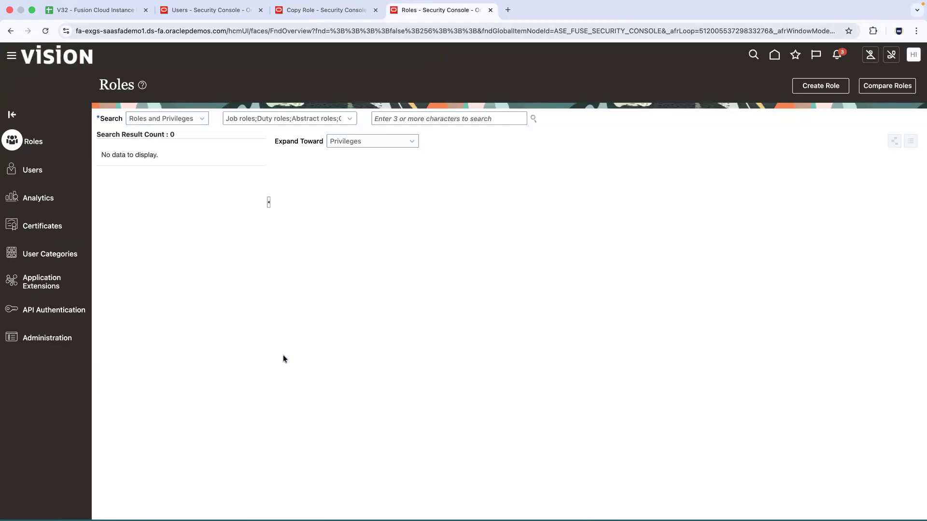
pyautogui.click(55, 338)
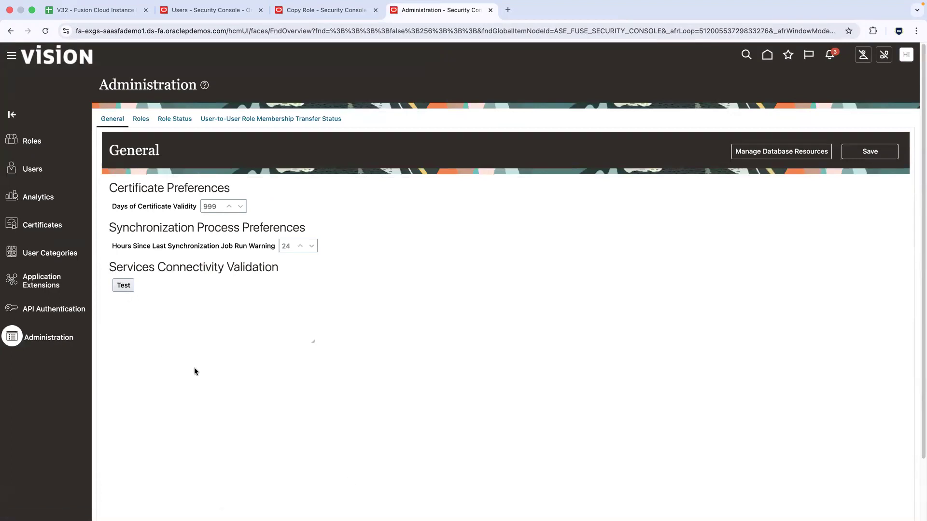
pyautogui.click(143, 120)
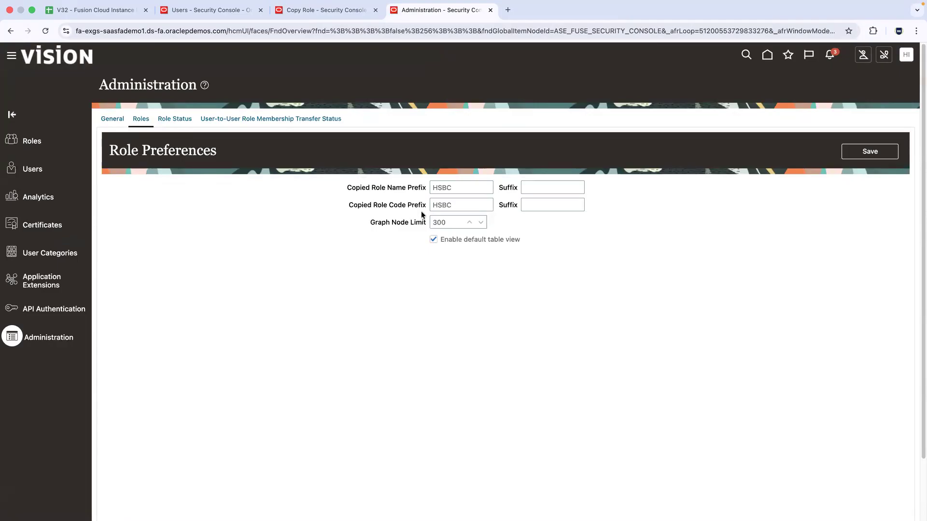
# Compare the copied role name and code prefixes in Role Preferences with the name and code of the role being copied
pyautogui.moveTo(364, 187); pyautogui.dragTo(448, 182)
pyautogui.click(408, 198)
pyautogui.click(415, 203)
pyautogui.click(445, 193)
pyautogui.click(454, 202)
pyautogui.click(452, 187)
pyautogui.click(454, 203)
pyautogui.click(300, 10)
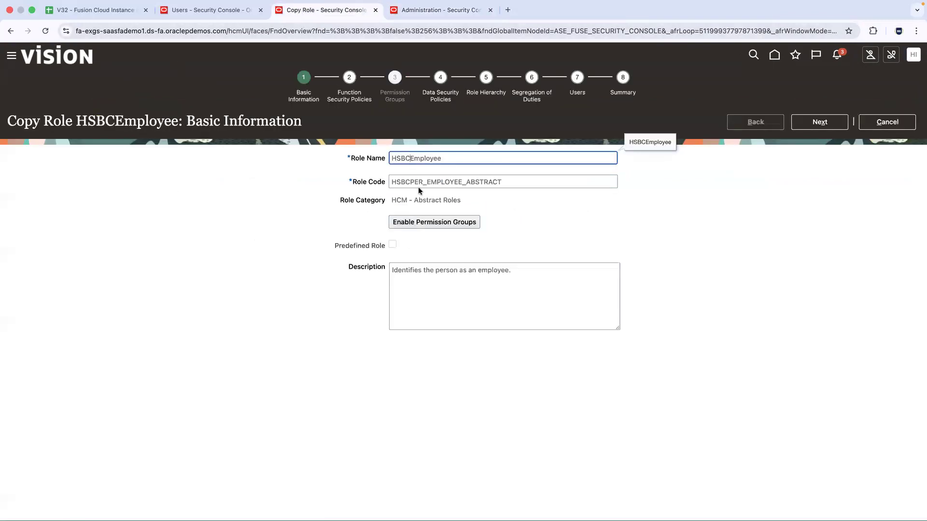
pyautogui.moveTo(409, 158); pyautogui.dragTo(385, 181)
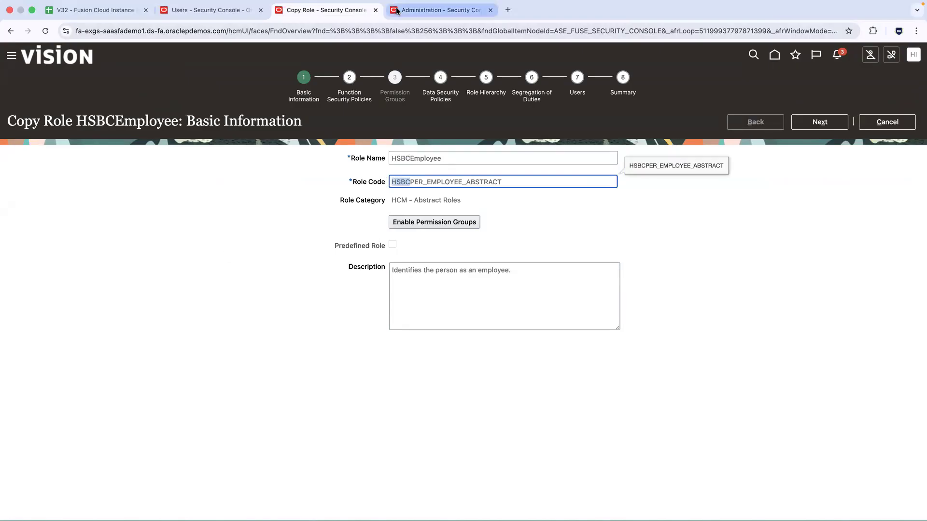
# Set the copied role name prefix to "Emerson" plus a trailing space and the code prefix to "EMERSON_", and save the role preferences
pyautogui.click(437, 10)
pyautogui.doubleClick(442, 189)
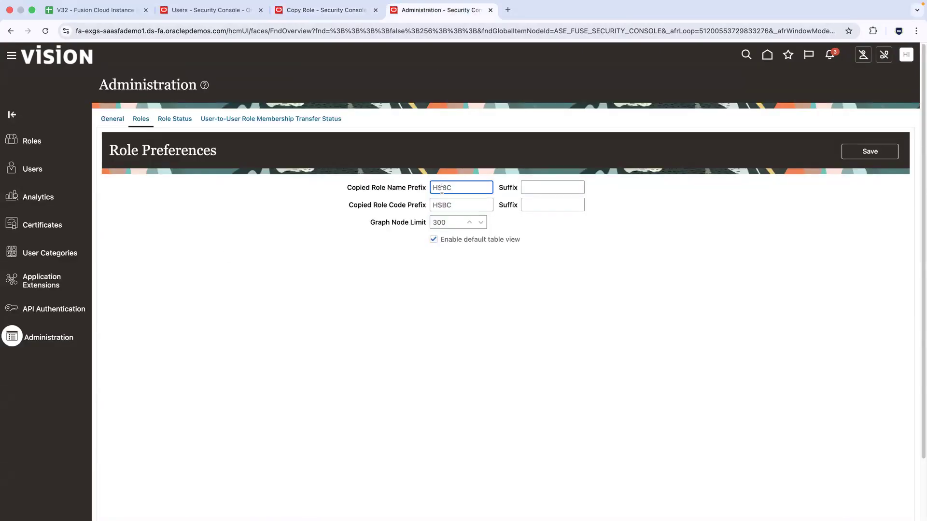
pyautogui.write('Emerson')
pyautogui.press('Tab')
pyautogui.press('Tab')
pyautogui.write('Emerson_')
pyautogui.press('super+a')
pyautogui.write('EMERSON')
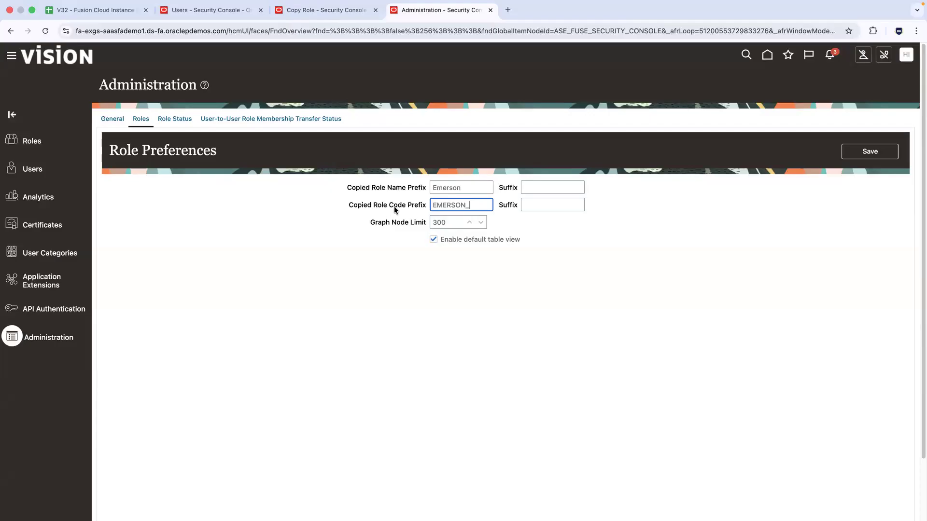
pyautogui.click(464, 185)
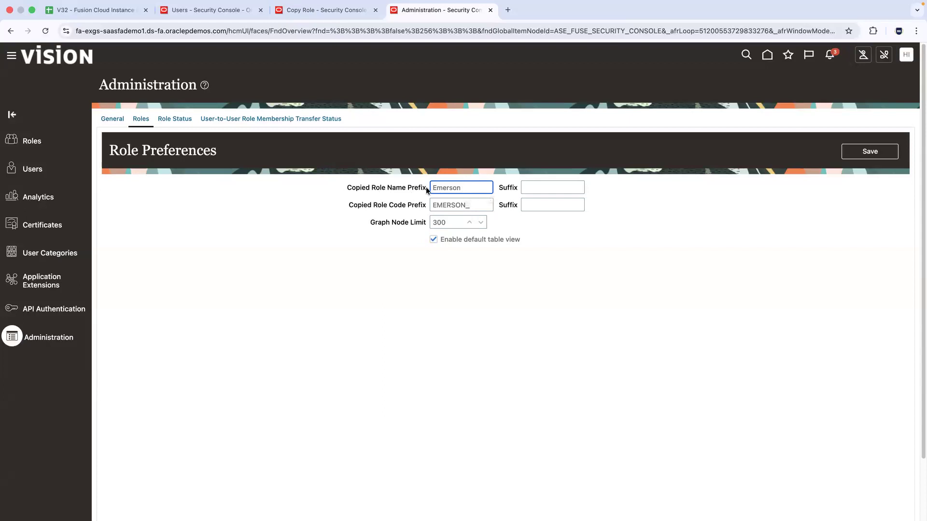
pyautogui.click(472, 205)
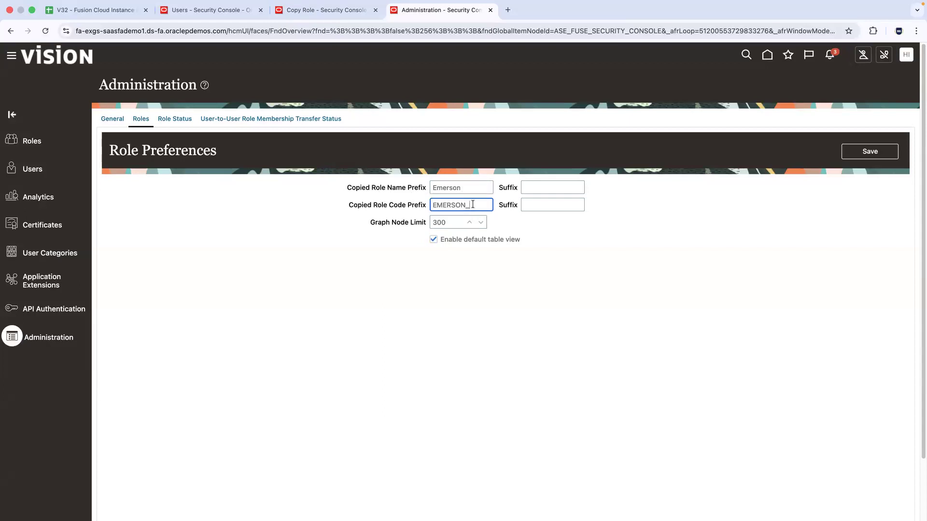
pyautogui.click(870, 152)
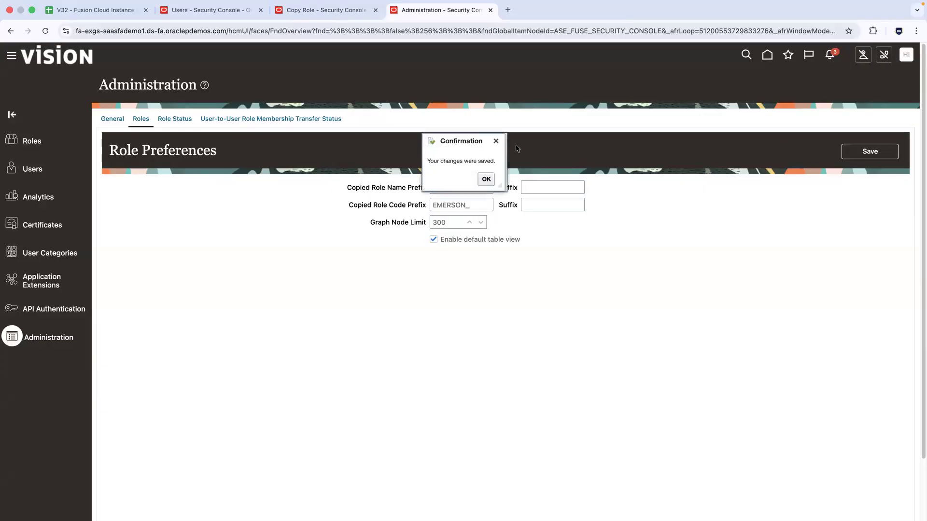
pyautogui.click(495, 141)
# Cancel the open HSBC role copy and start a new copy of the seeded Employee role using the "Copy top role" option
pyautogui.click(296, 11)
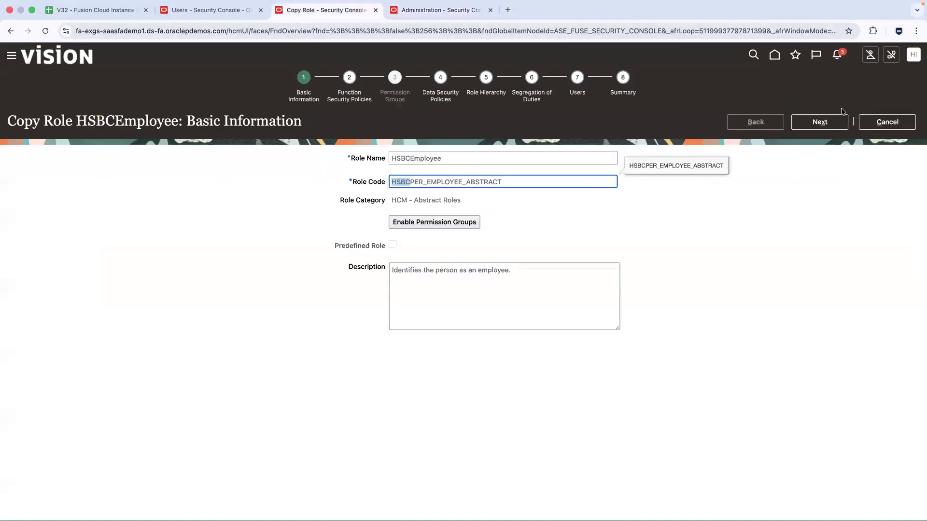
pyautogui.click(886, 121)
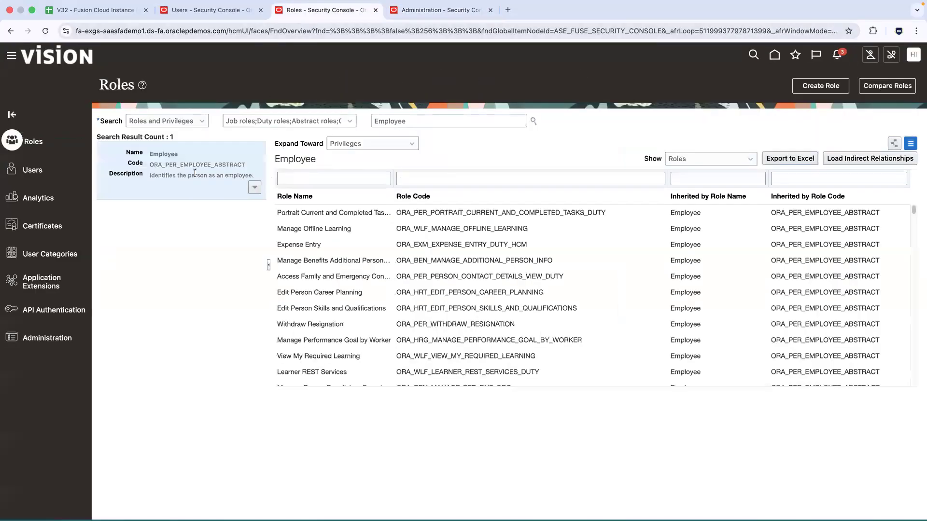
pyautogui.click(232, 191)
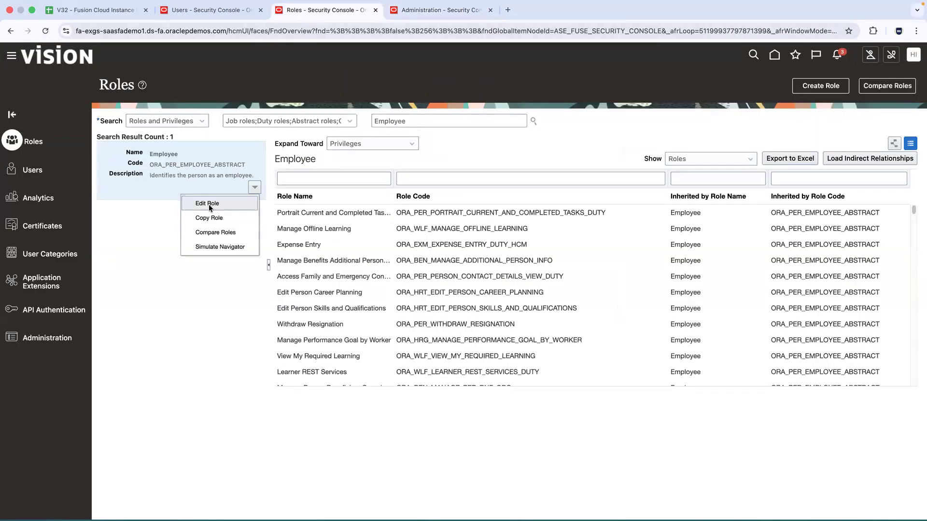
pyautogui.click(211, 218)
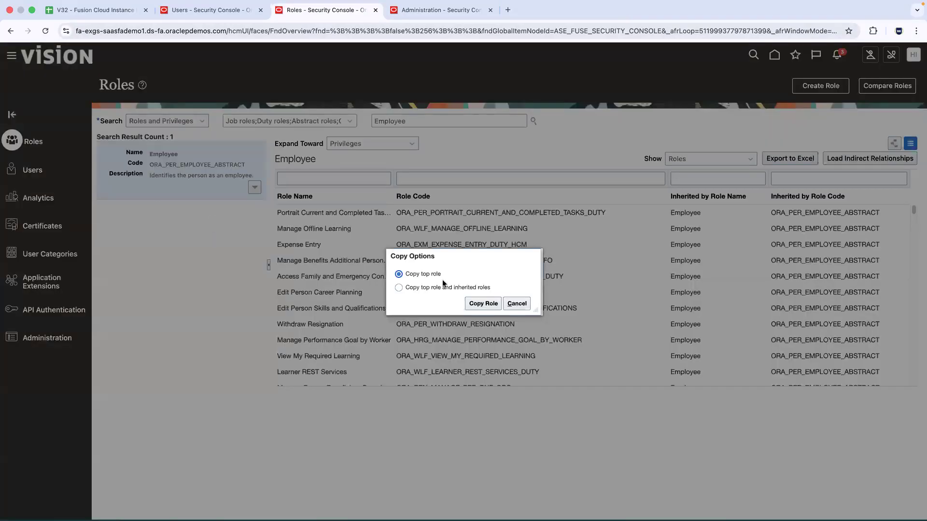
pyautogui.click(475, 303)
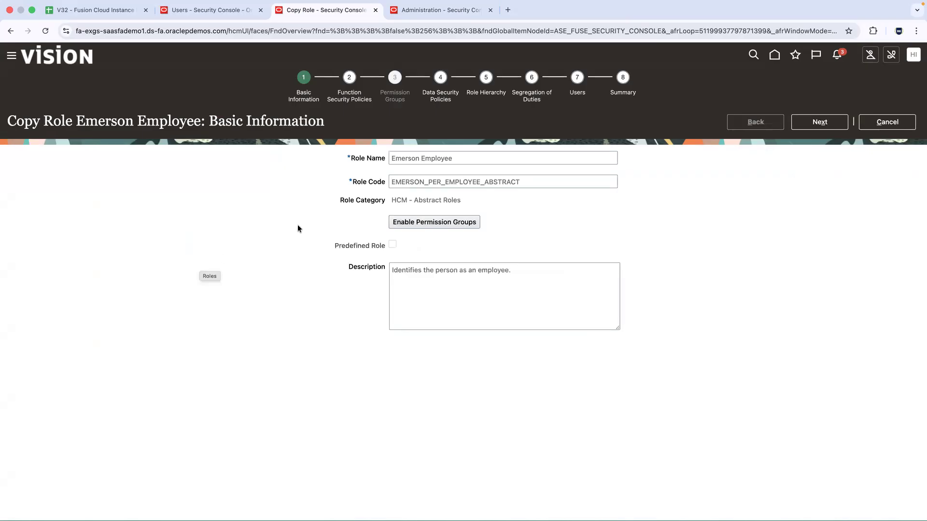
# Check the prefixes in the new copy's role name and role code against the Role Preferences, then return to the role copy
pyautogui.click(425, 162)
pyautogui.click(428, 182)
pyautogui.moveTo(428, 182); pyautogui.dragTo(384, 181)
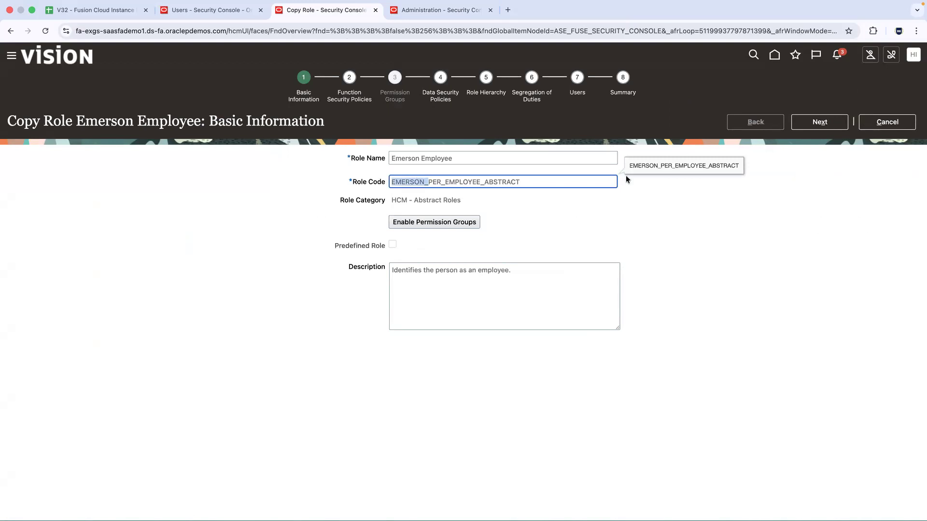
pyautogui.click(648, 208)
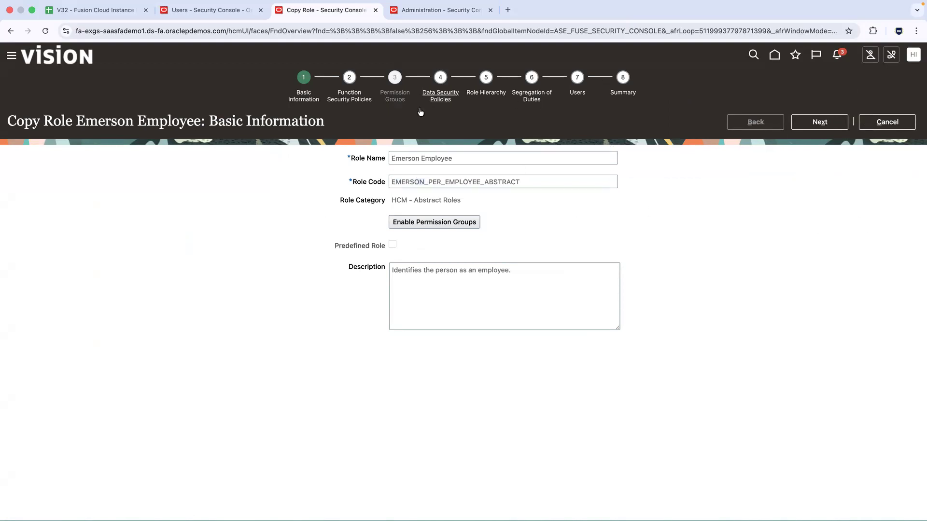
pyautogui.click(422, 159)
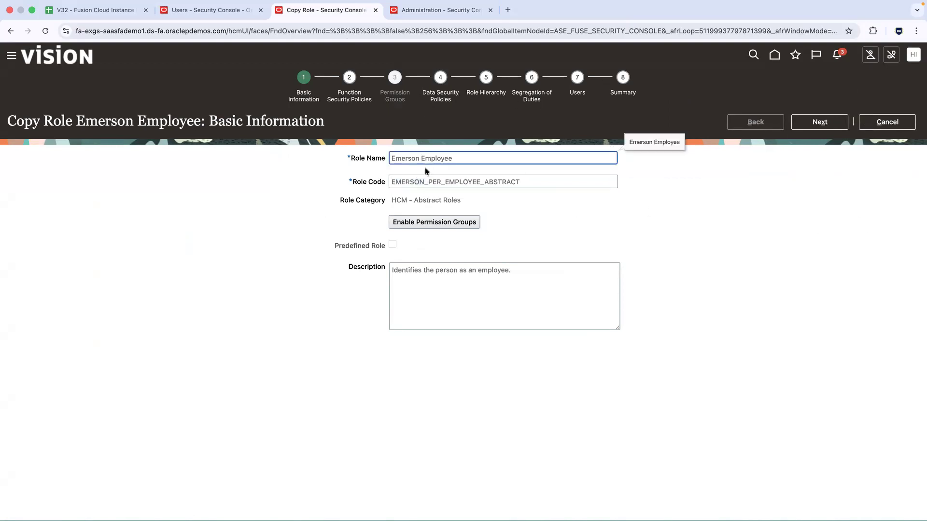
pyautogui.moveTo(428, 180); pyautogui.dragTo(390, 181)
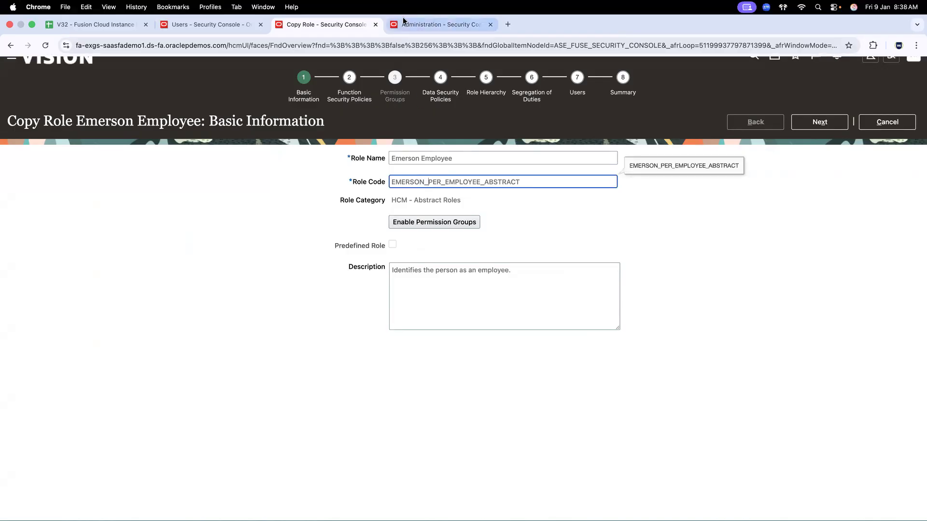
pyautogui.click(437, 21)
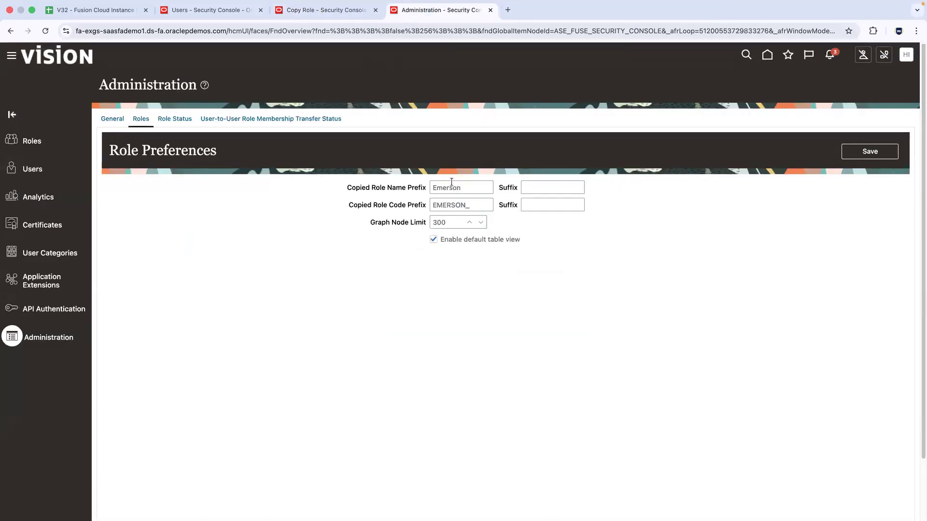
pyautogui.click(311, 10)
# Rename the copy "Emerson Employee1" with role code "EMERSON_PER_EMPLOYEE_ABSTRACT1" and continue to its Function Security Policies
pyautogui.click(811, 122)
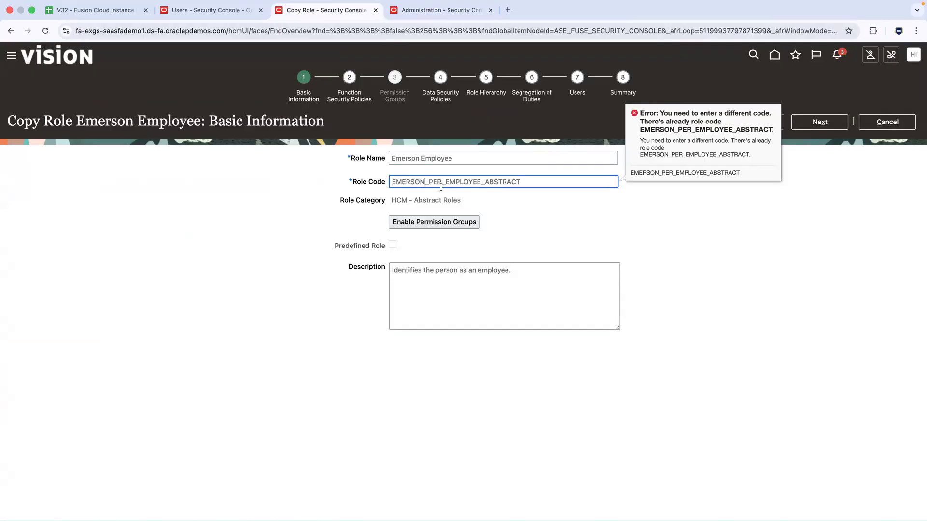
pyautogui.click(459, 159)
pyautogui.write('1')
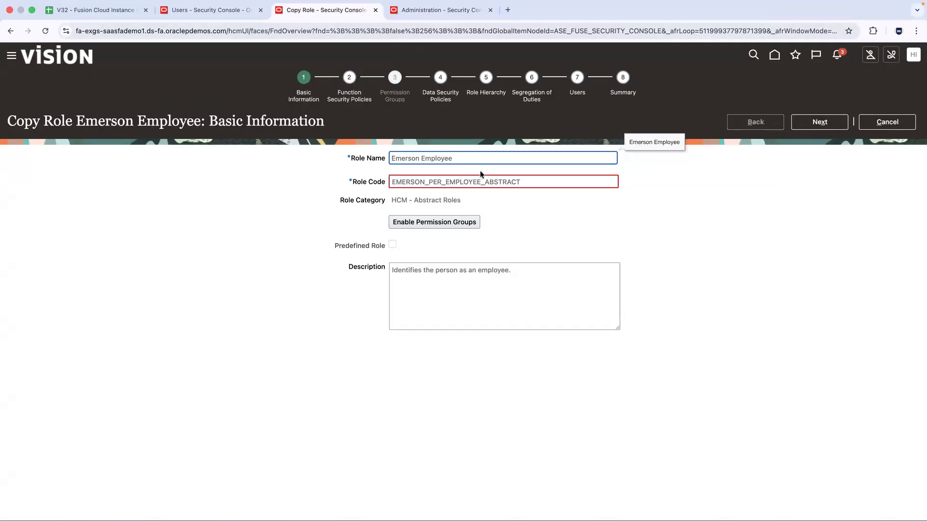
pyautogui.click(530, 179)
pyautogui.write('1')
pyautogui.click(780, 202)
pyautogui.click(806, 123)
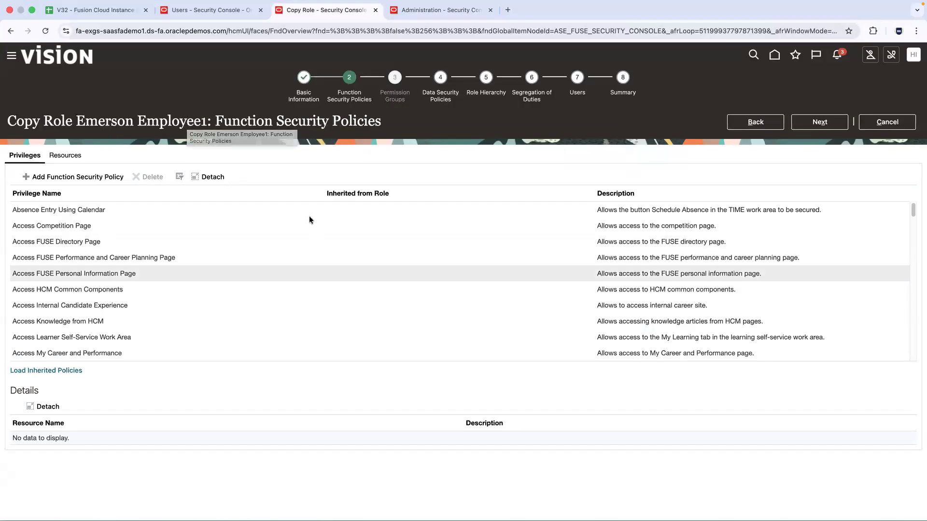
# Show the filter fields above the privileges list, then switch to the other browser with the employee's Oracle Fusion home page
pyautogui.click(177, 178)
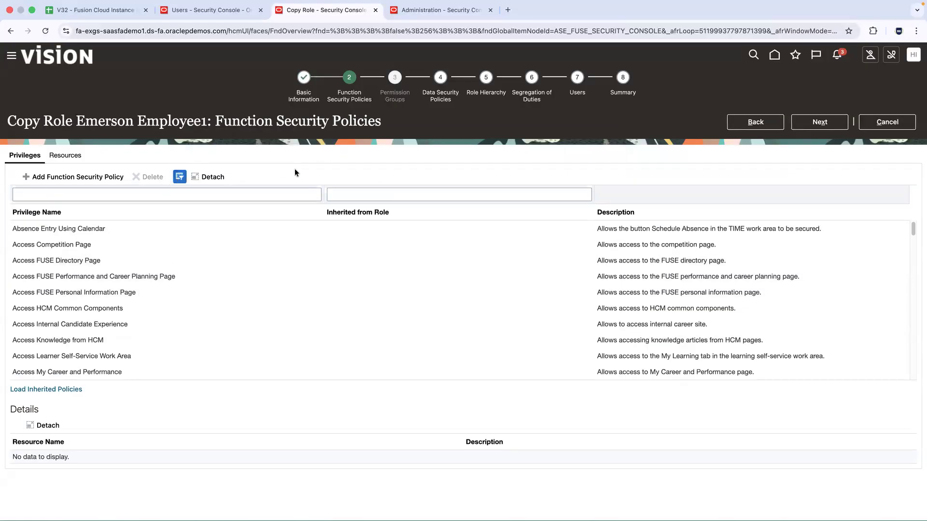
pyautogui.press('super+Tab')
pyautogui.press('super+Tab')
pyautogui.press('super+Tab')
pyautogui.press('super+Tab')
pyautogui.press('super+Tab')
pyautogui.press('super+Tab')
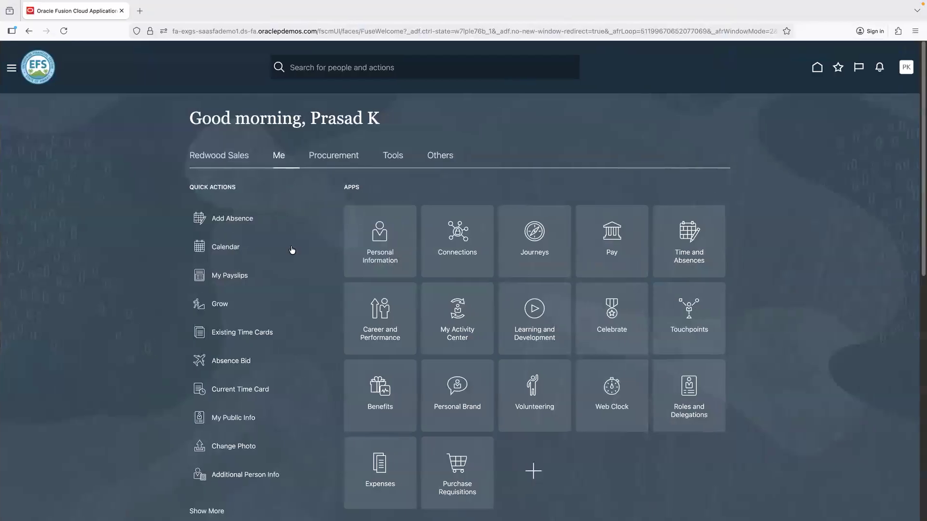
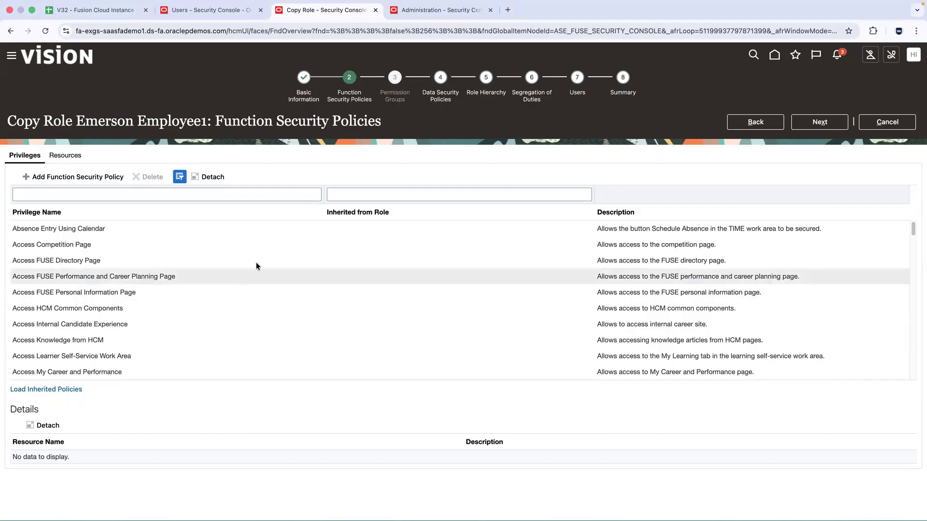
# Find the seeded Employee role ORA_PER_EMPLOYEE_ABSTRACT in a separate Security Console session and open Simulate Navigator for it
pyautogui.click(397, 14)
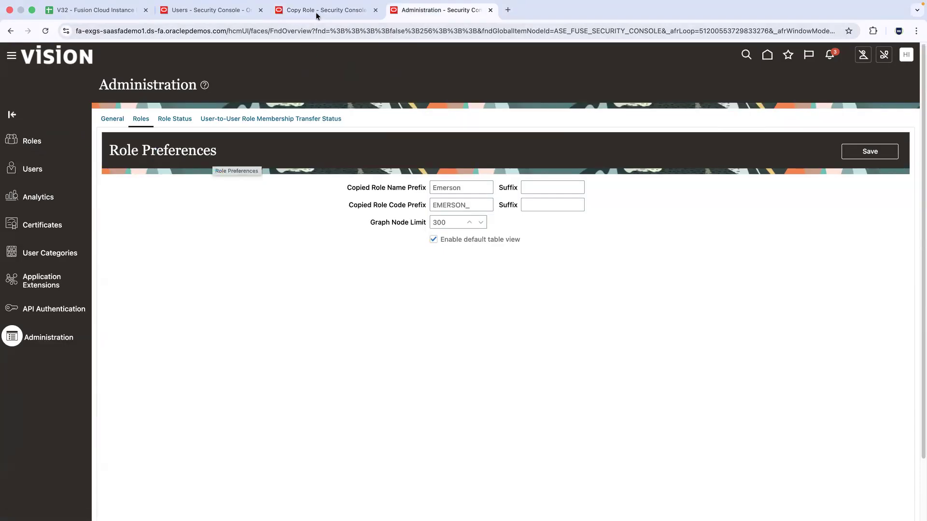
pyautogui.click(425, 118)
pyautogui.write('Employee')
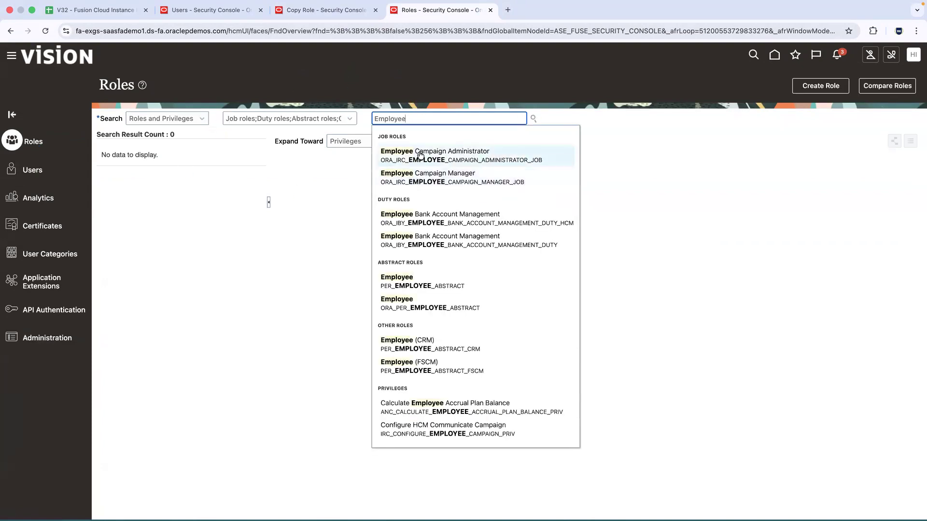
pyautogui.click(435, 301)
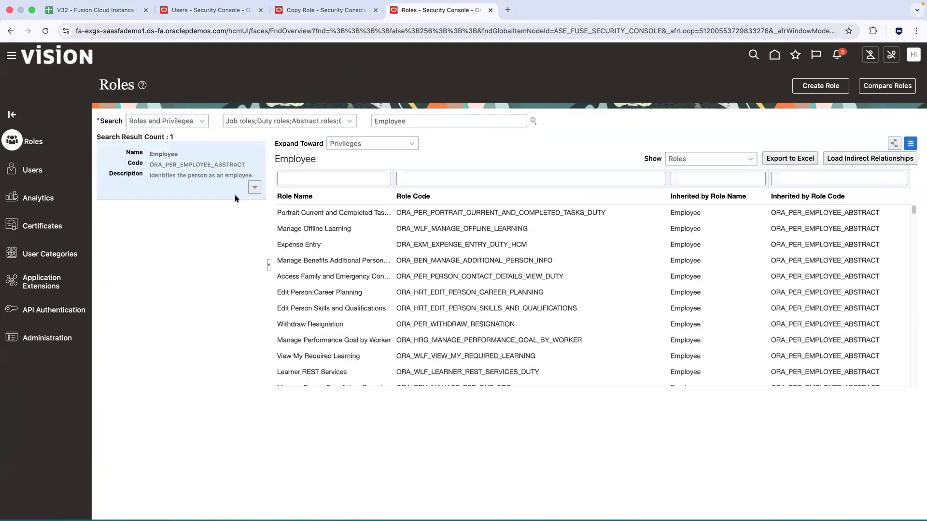
pyautogui.click(255, 188)
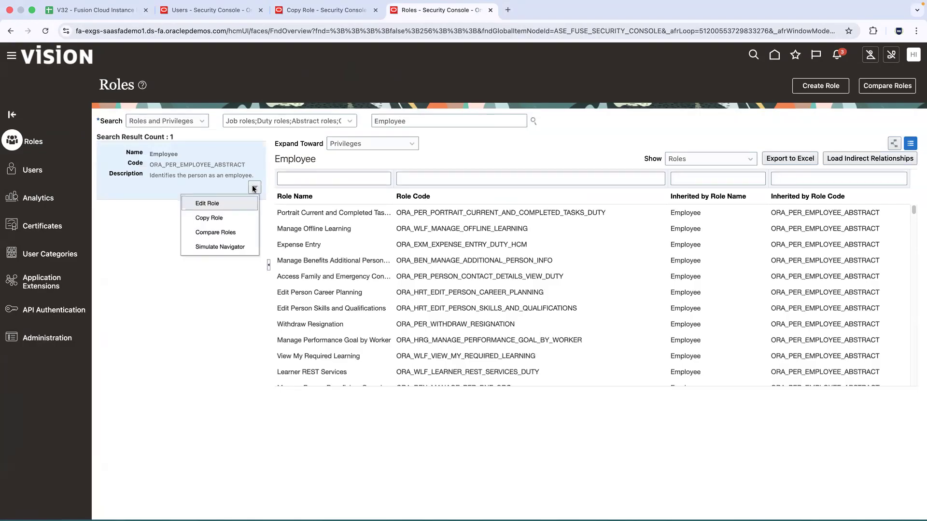
pyautogui.click(233, 247)
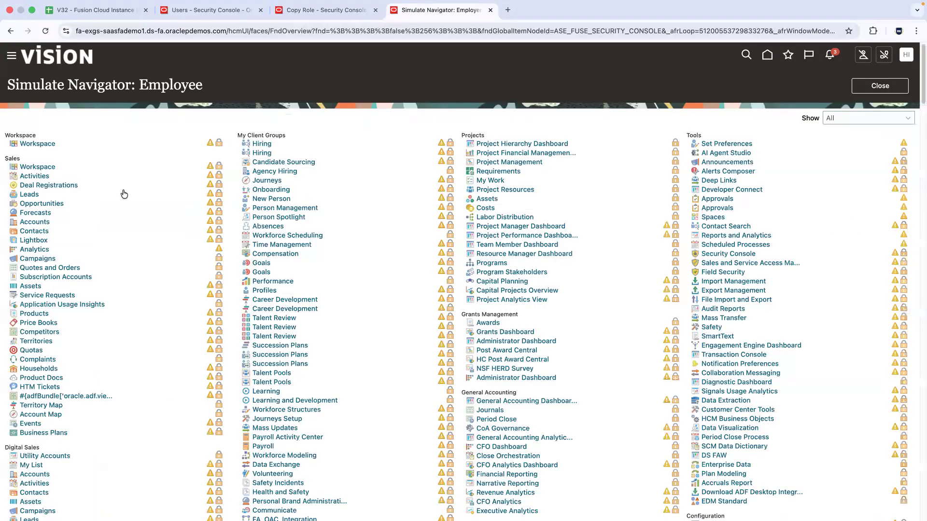
# Locate the Me group in the simulated navigator for the Employee role
pyautogui.scroll(-10, 145, 292)
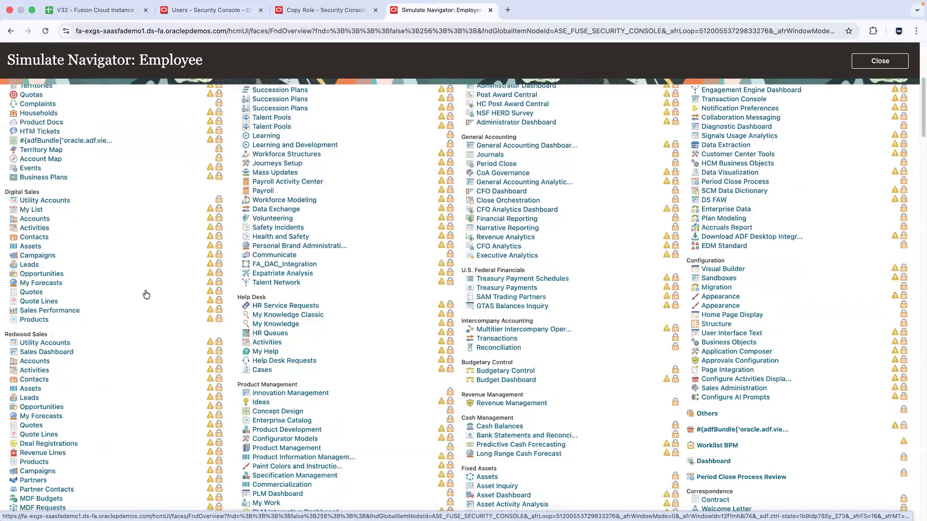
pyautogui.scroll(-15, 146, 295)
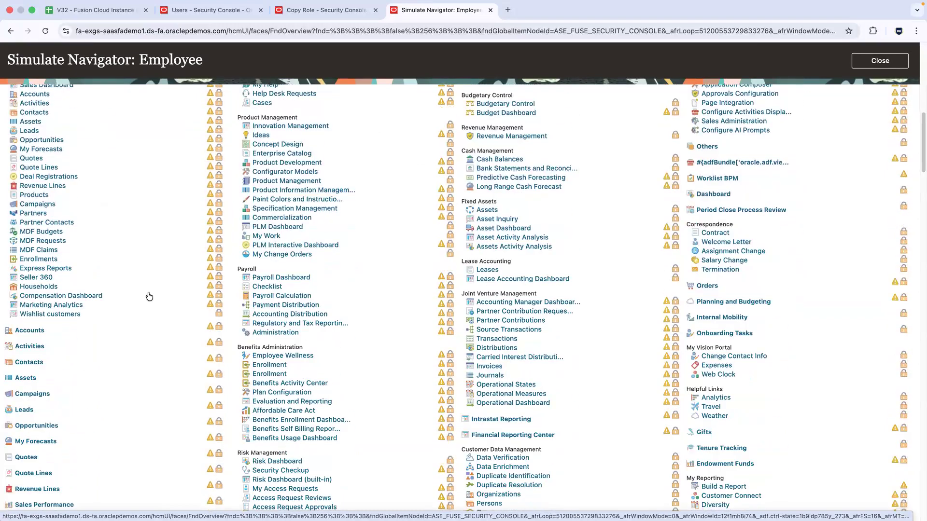
pyautogui.scroll(-12, 149, 294)
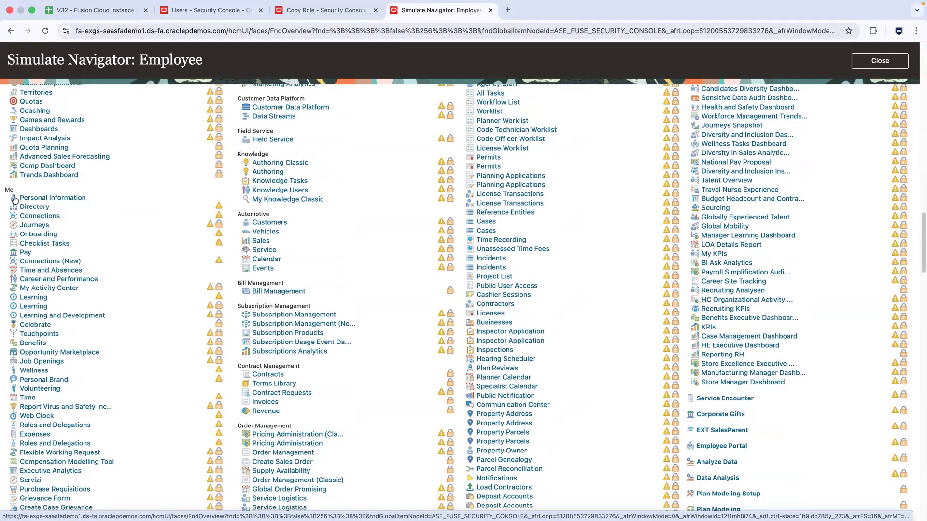
pyautogui.doubleClick(172, 63)
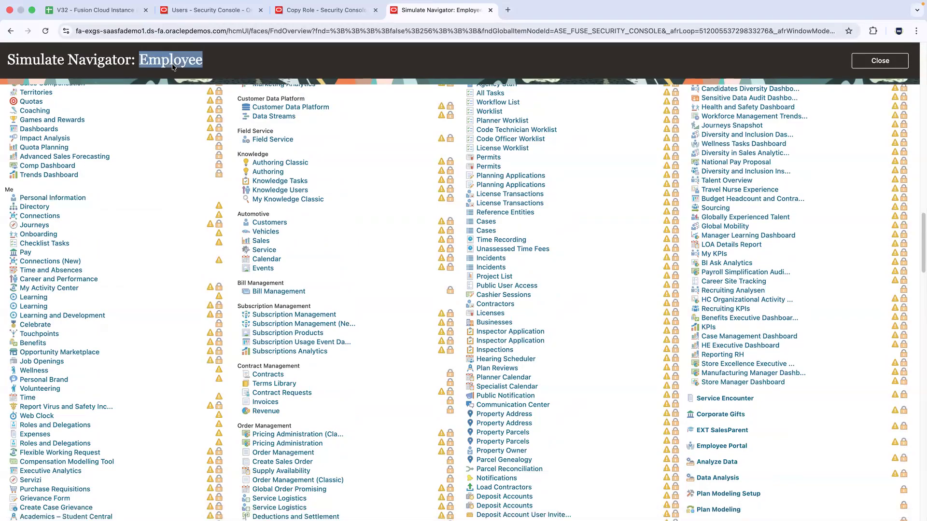
pyautogui.press('super+Tab')
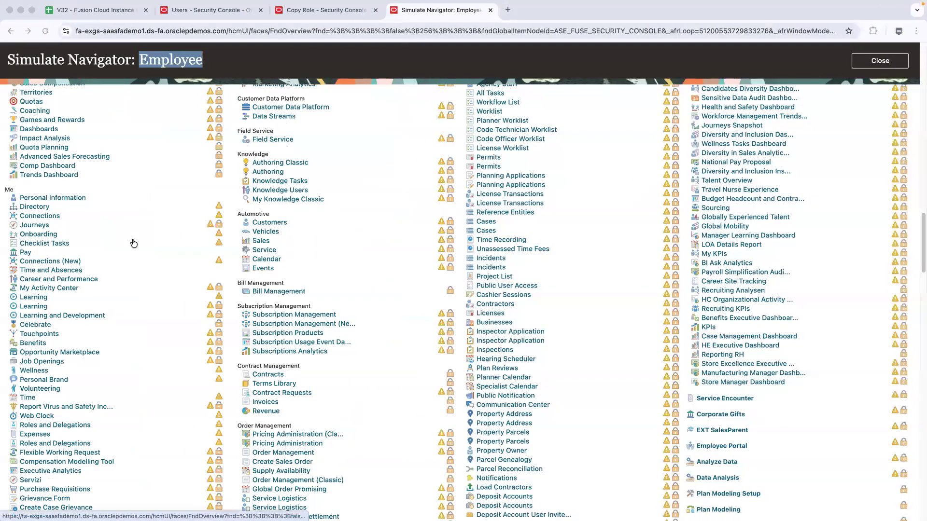
pyautogui.click(31, 188)
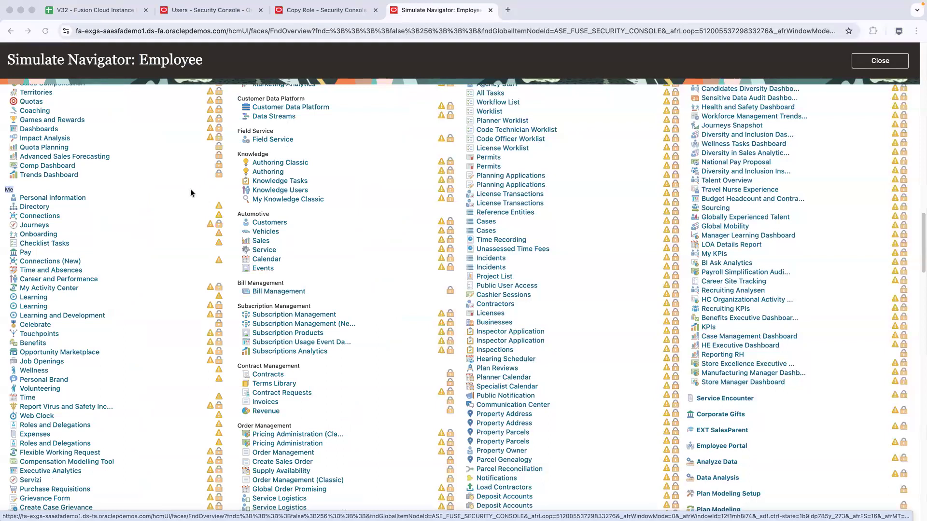
pyautogui.click(117, 189)
# Compare the simulated Me entries with the Me apps on the employee's home page in the other browser, checking Procurement as well
pyautogui.hotkey('ctrl', 'Right')
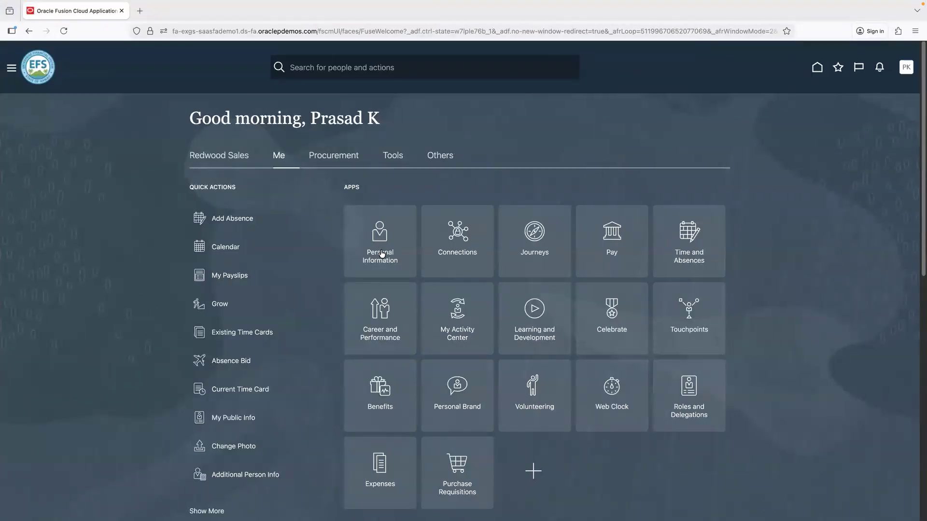
pyautogui.click(382, 252)
pyautogui.hotkey('ctrl', 'Left')
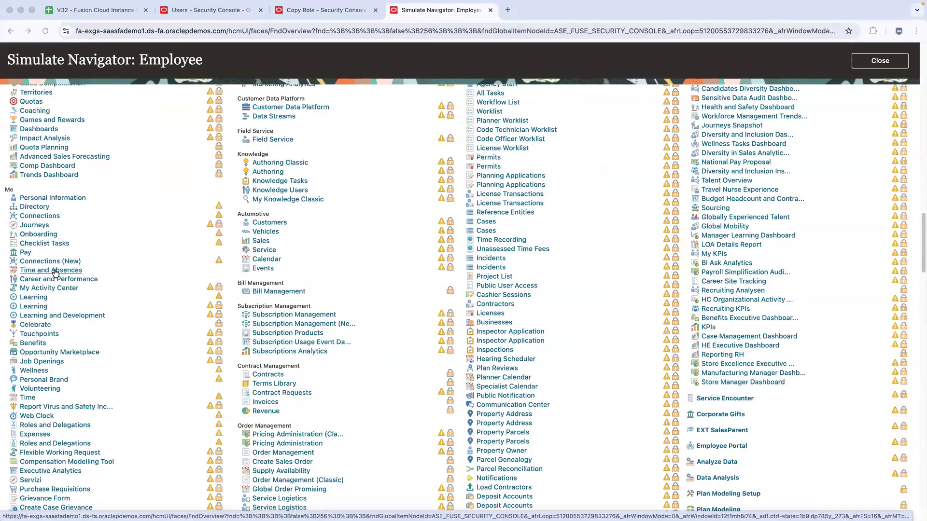
pyautogui.hotkey('ctrl', 'Right')
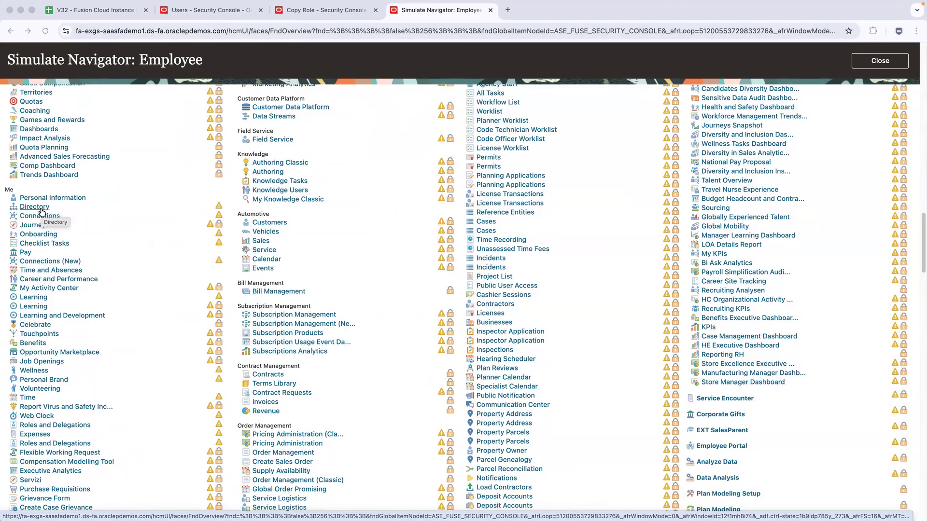
pyautogui.moveTo(219, 207)
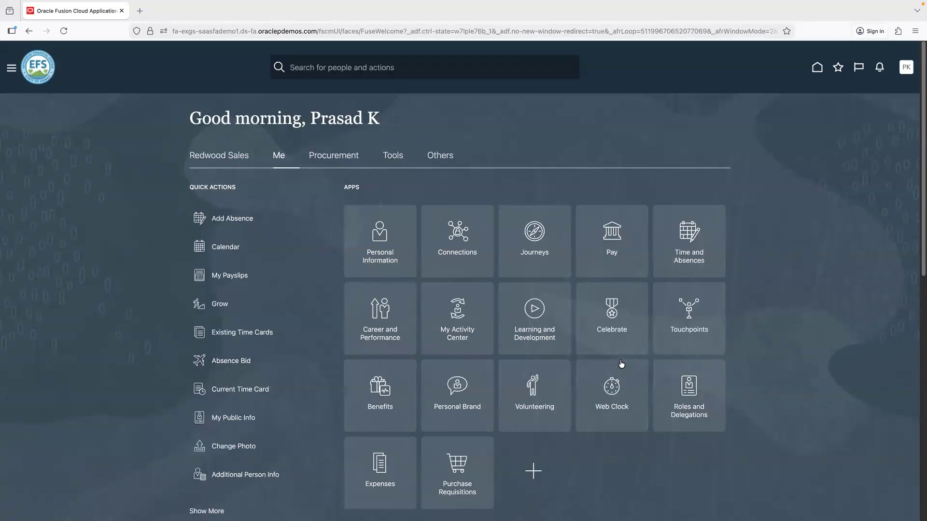
pyautogui.scroll(-2, 621, 364)
pyautogui.scroll(2, 609, 264)
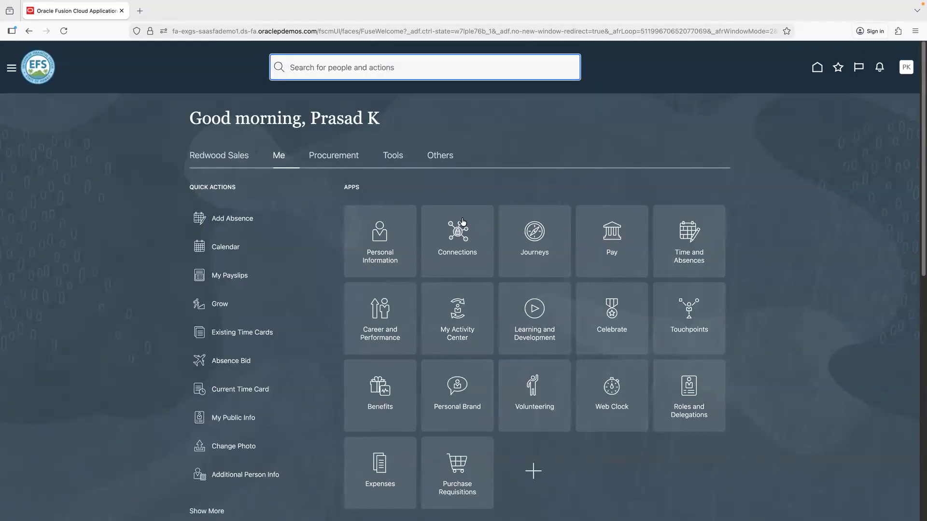
pyautogui.click(325, 155)
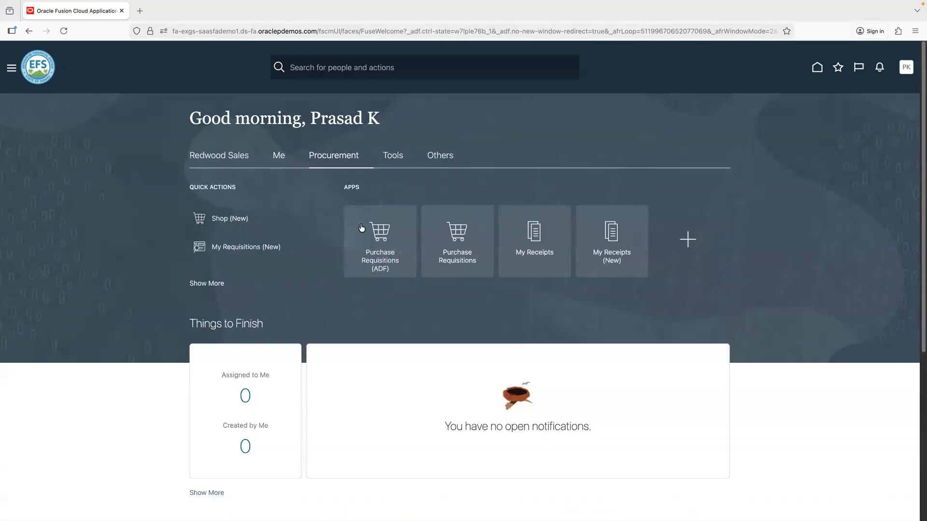
pyautogui.click(279, 161)
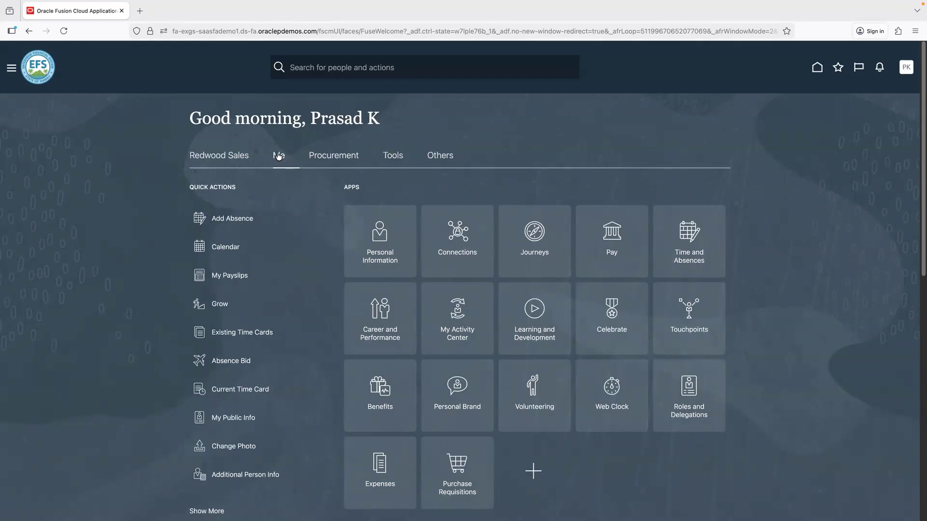
# Add Directory to the Me apps on the employee's springboard, check its warning in the simulated navigator, and save the personalization
pyautogui.click(533, 472)
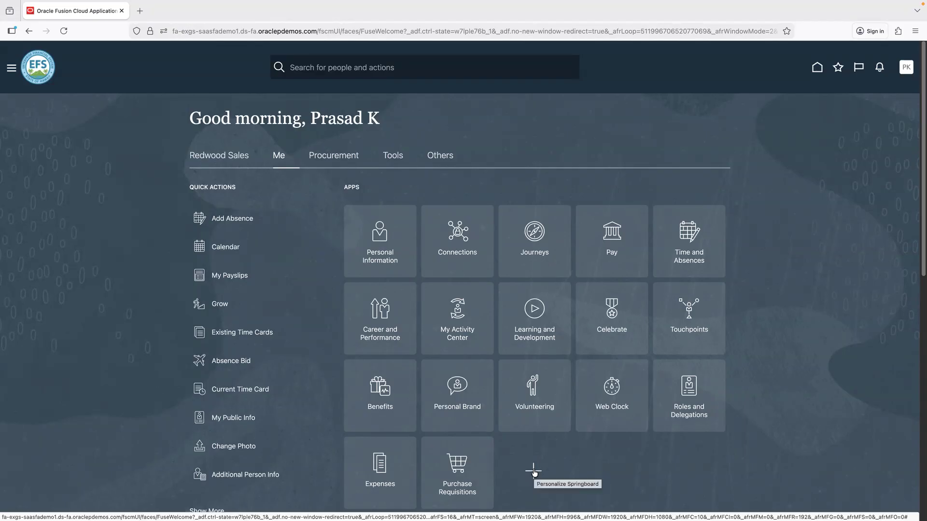
pyautogui.click(533, 472)
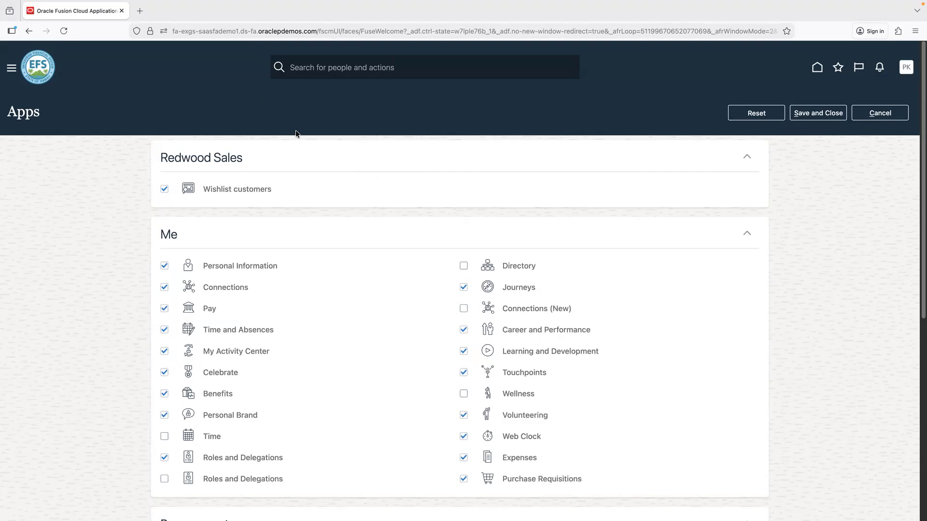
pyautogui.doubleClick(166, 235)
pyautogui.click(522, 265)
pyautogui.hotkey('ctrl', 'Left')
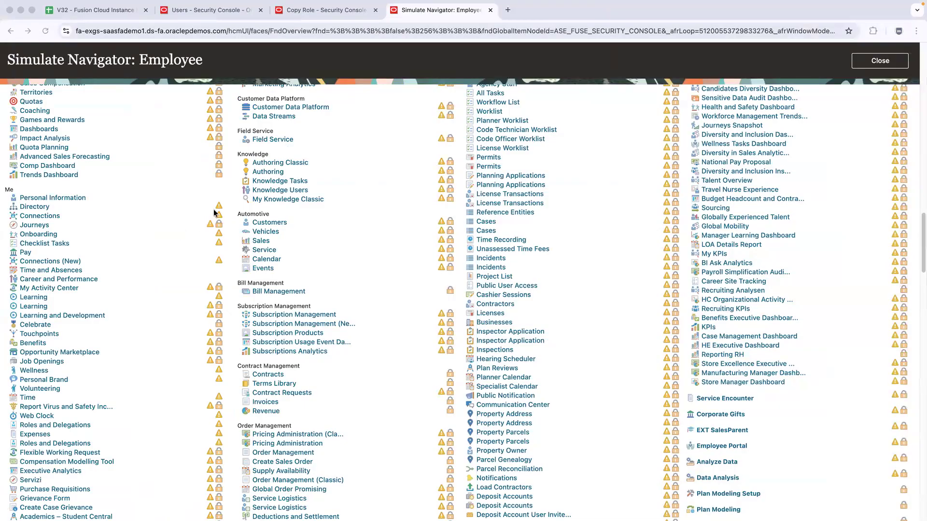
pyautogui.moveTo(220, 208)
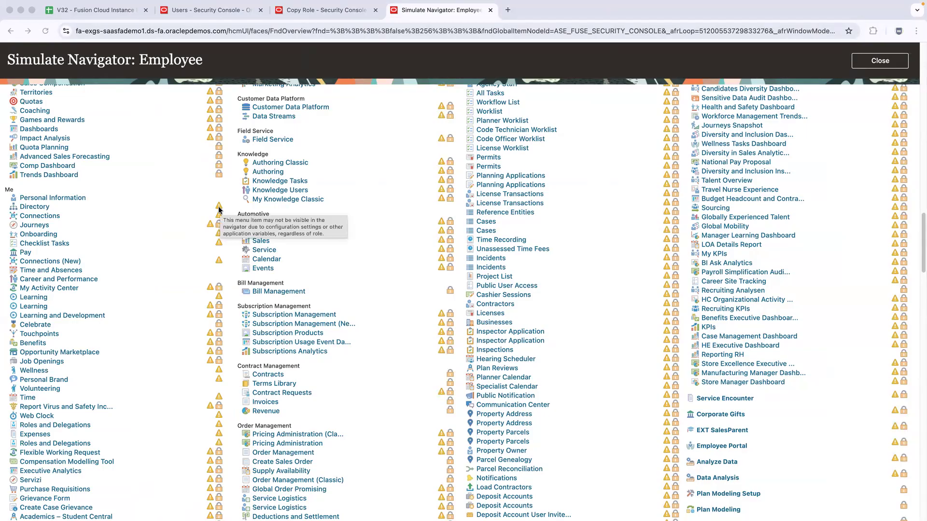
pyautogui.hotkey('ctrl', 'Right')
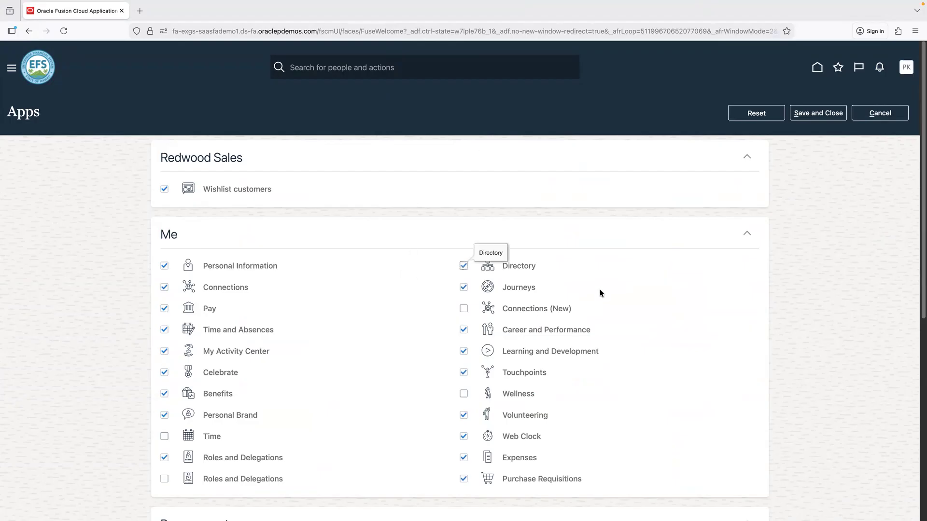
pyautogui.click(817, 112)
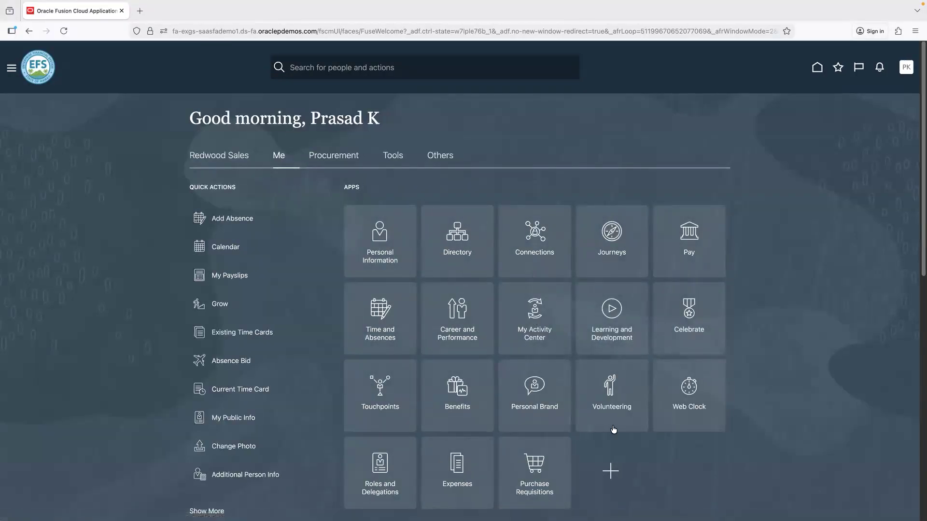
# Return to the simulated navigator and view the roles that grant access to Volunteering, then dismiss the list
pyautogui.hotkey('ctrl', 'Left')
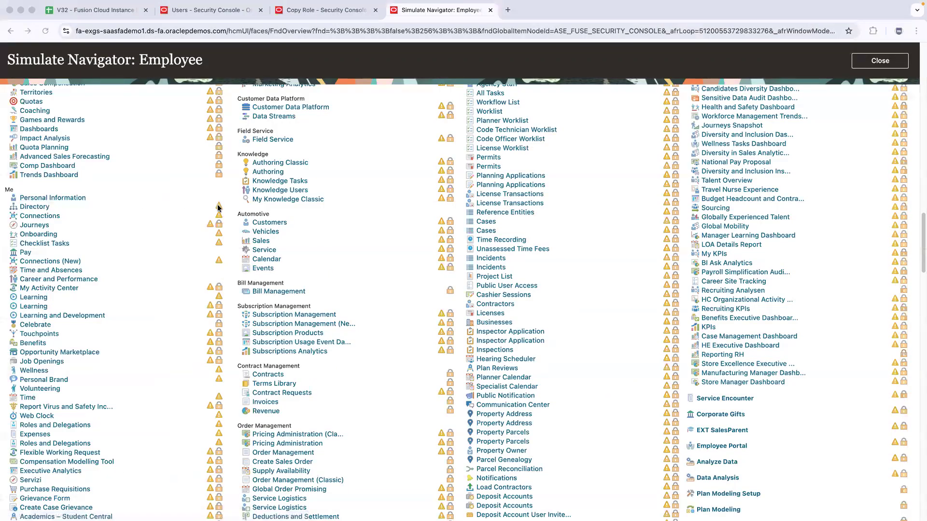
pyautogui.hotkey('ctrl', 'Right')
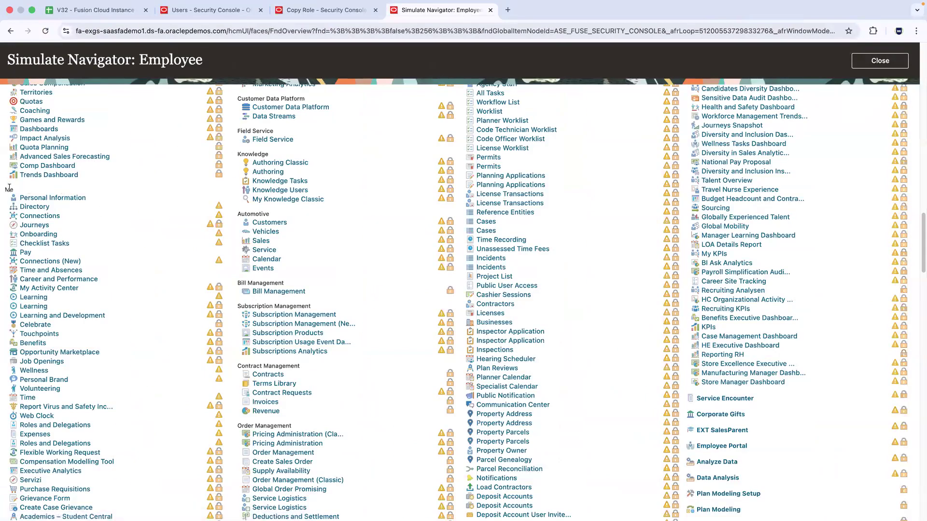
pyautogui.click(40, 389)
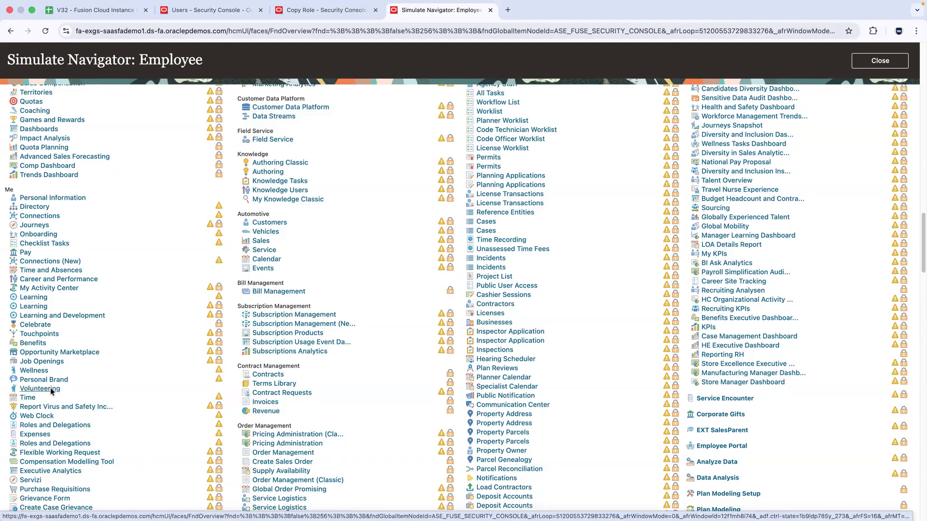
pyautogui.rightClick(51, 391)
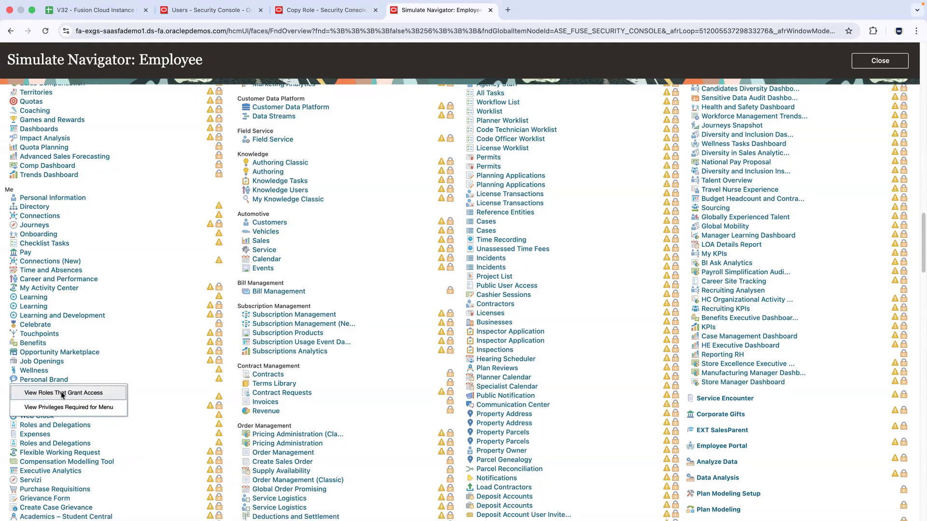
pyautogui.click(61, 393)
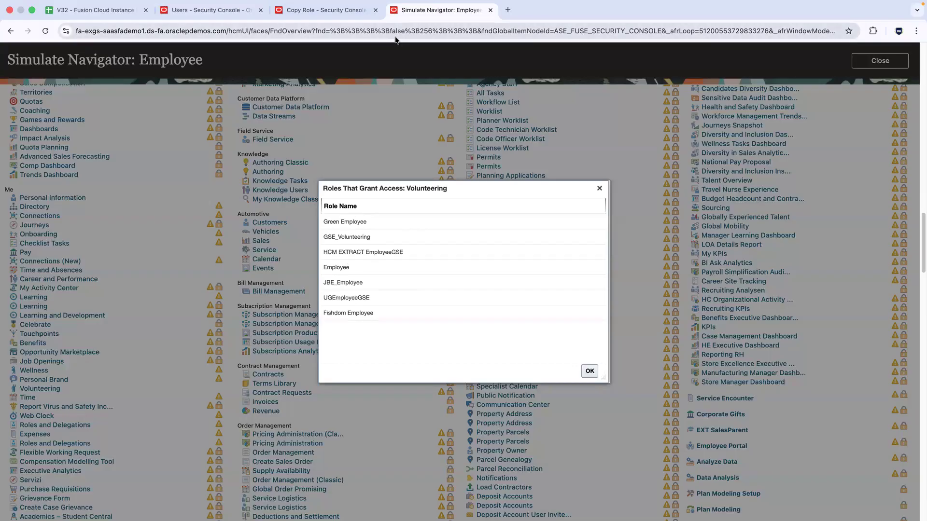
pyautogui.click(598, 190)
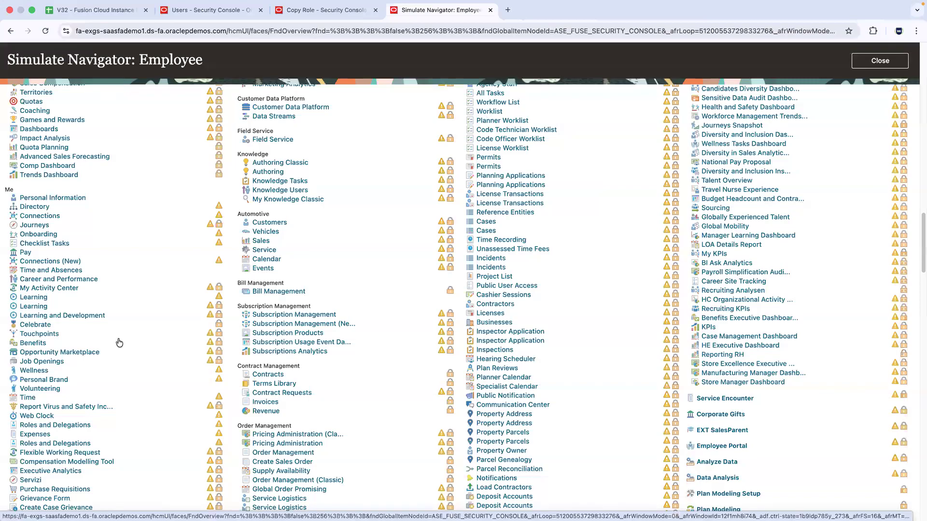
# View the privileges required for the Volunteering menu and copy the privilege name granting access to its navigator item
pyautogui.click(35, 389)
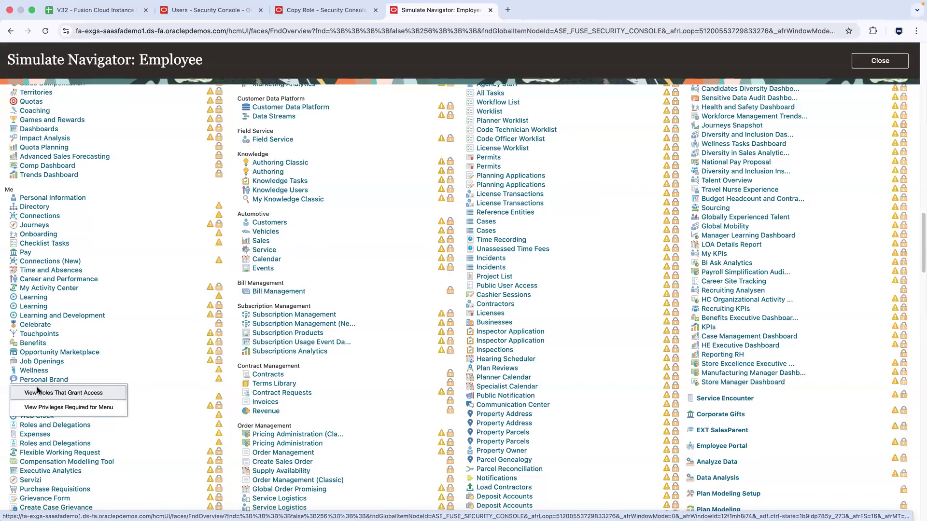
pyautogui.click(67, 408)
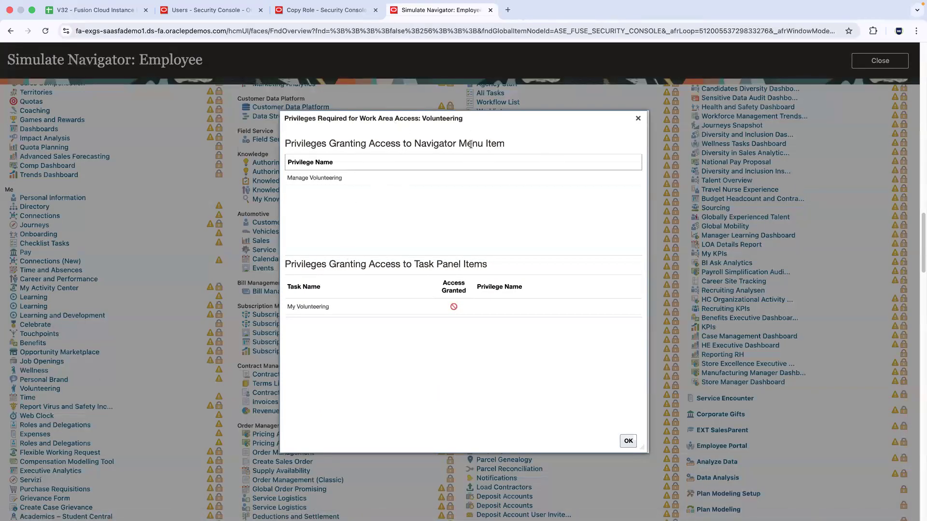
pyautogui.tripleClick(324, 178)
pyautogui.press('super+c')
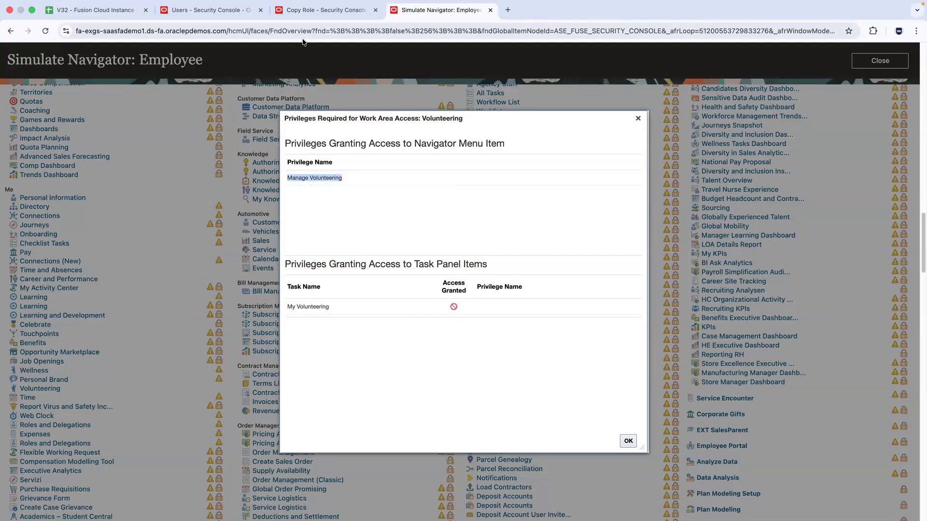
# Filter the copied role's function security policies for the Manage Volunteering privilege and delete that privilege from the role
pyautogui.click(316, 9)
pyautogui.click(118, 193)
pyautogui.press('super+v')
pyautogui.press('Return')
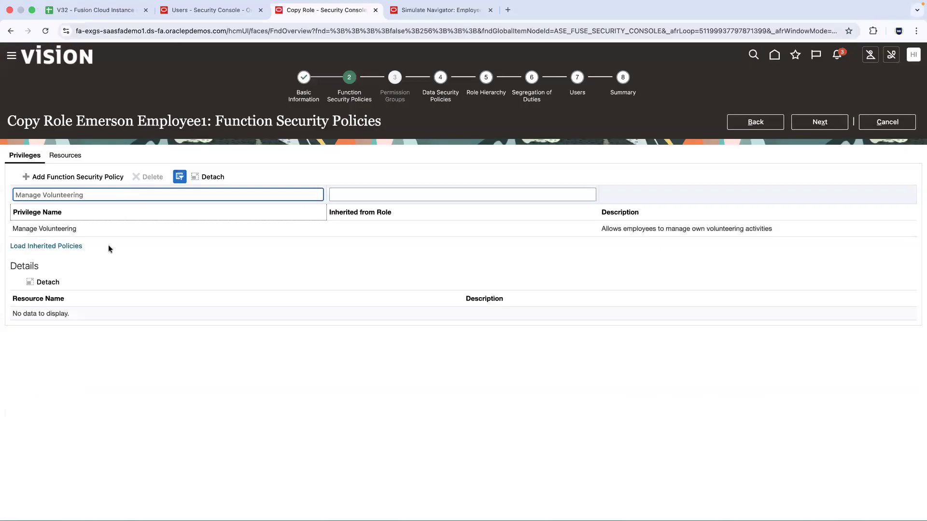
pyautogui.click(123, 227)
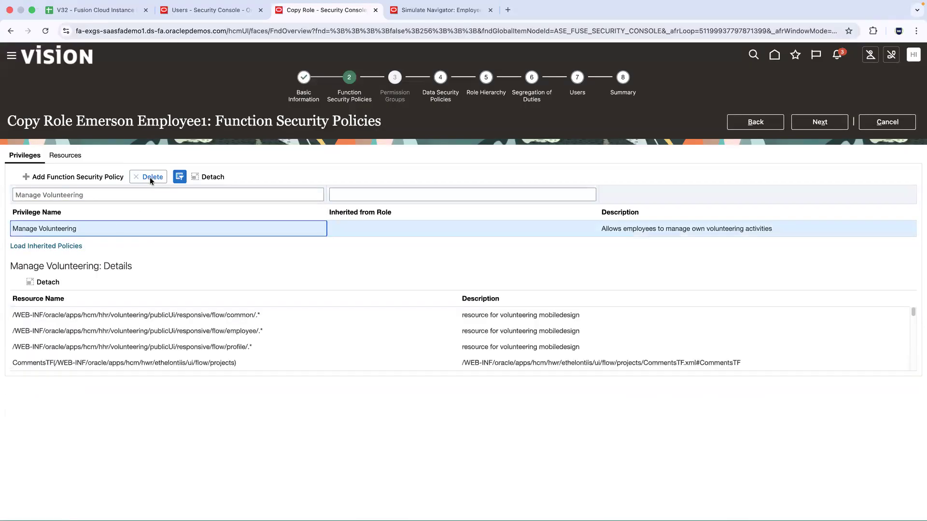
pyautogui.click(149, 178)
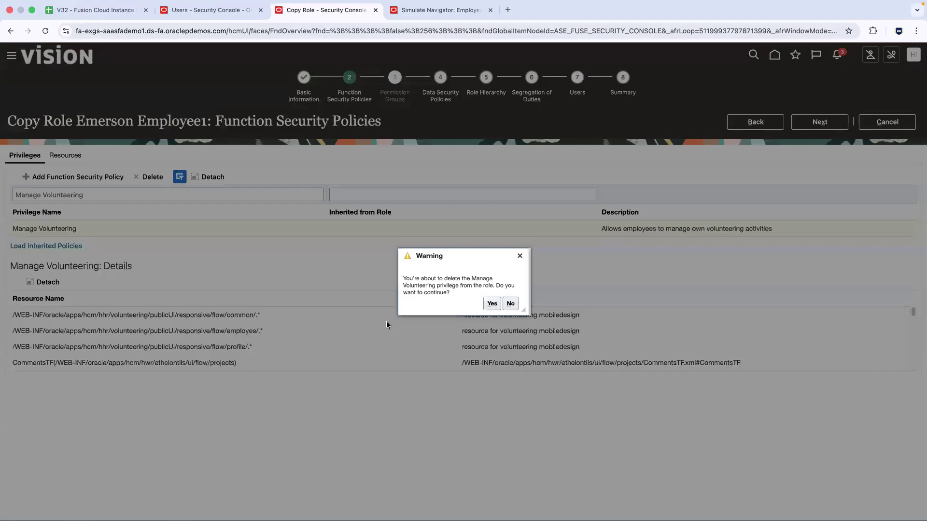
pyautogui.click(491, 303)
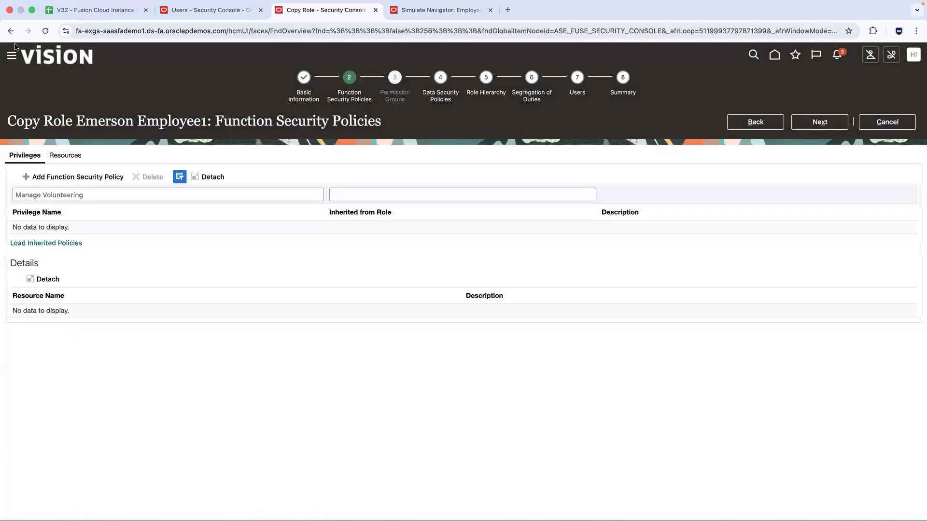
# Clear the privilege name filter and check the Volunteering app on the employee's home page in the other browser
pyautogui.click(95, 195)
pyautogui.press('super+a')
pyautogui.press('BackSpace')
pyautogui.press('Return')
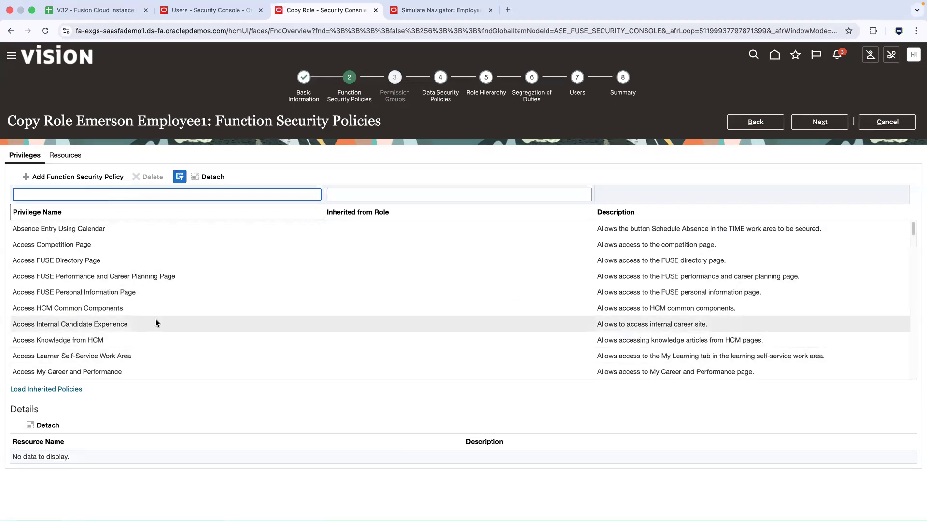
pyautogui.hotkey('ctrl', 'Right')
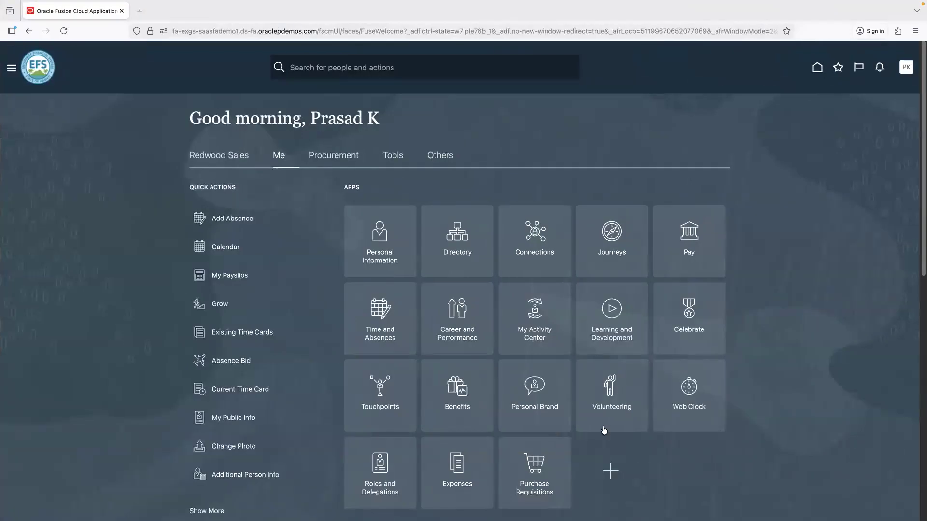
pyautogui.hotkey('ctrl', 'Left')
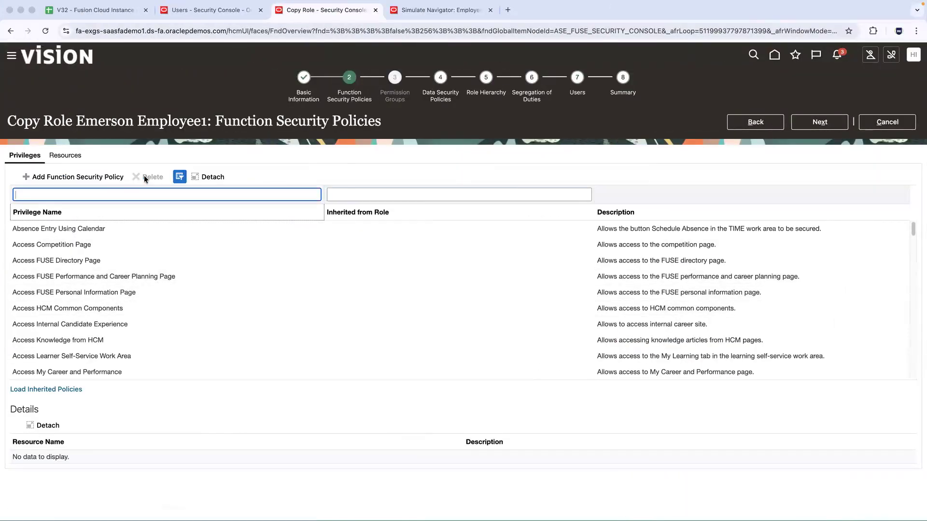
pyautogui.hotkey('ctrl', 'Right')
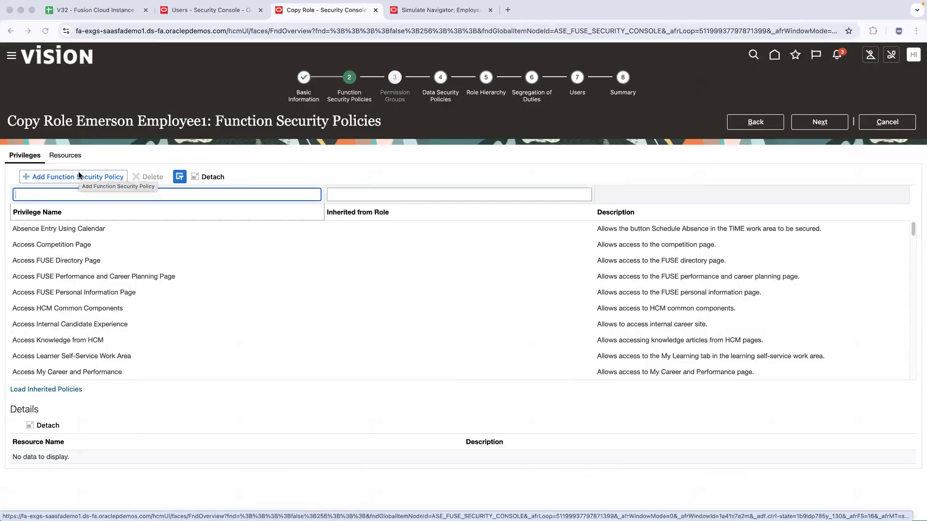
# Proceed to the Data Security Policies stage of the role copy and review the listed policies
pyautogui.click(819, 122)
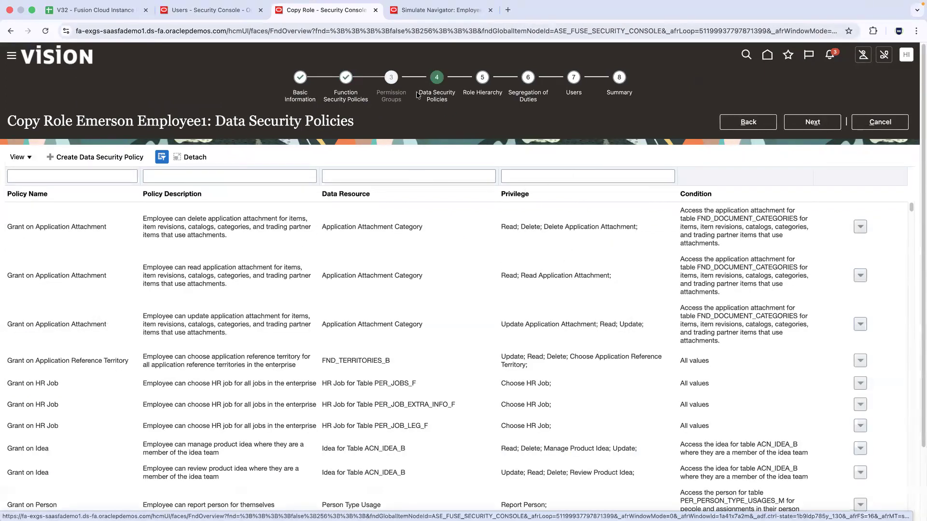
pyautogui.press('super+Tab')
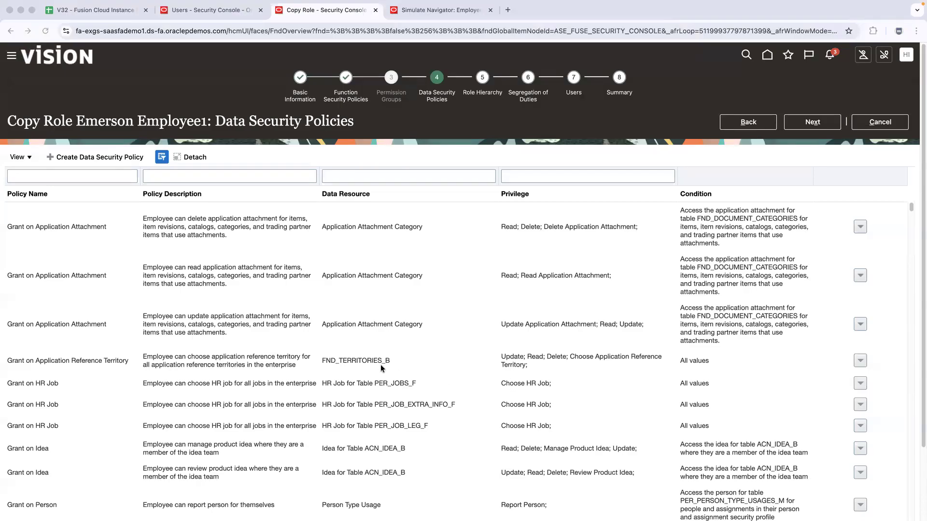
pyautogui.scroll(-6, 380, 364)
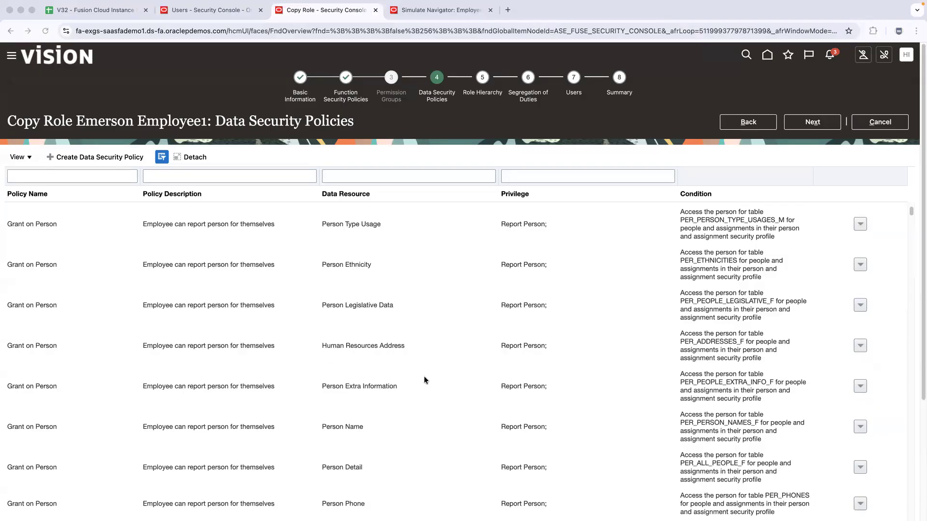
pyautogui.scroll(-5, 424, 369)
pyautogui.scroll(10, 424, 369)
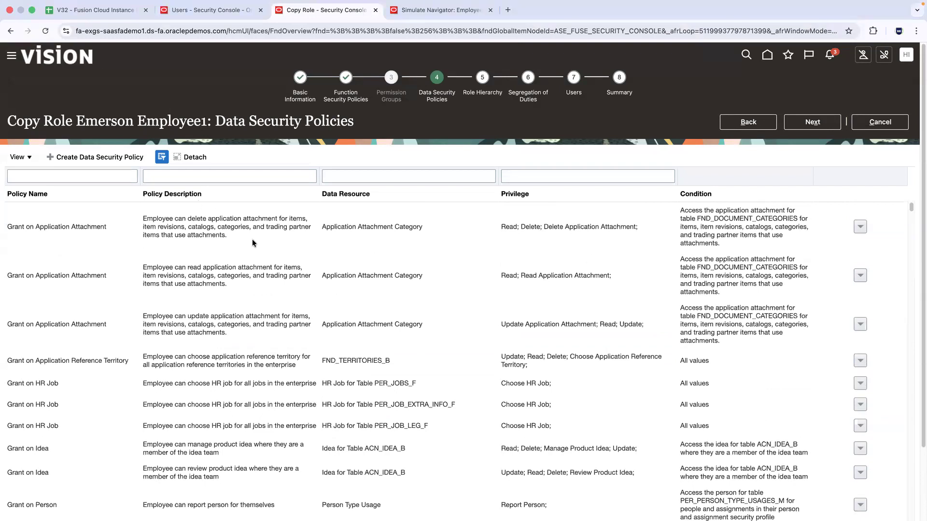
# Advance the role copy through Role Hierarchy and Segregation of Duties to the Users stage without making changes
pyautogui.click(802, 124)
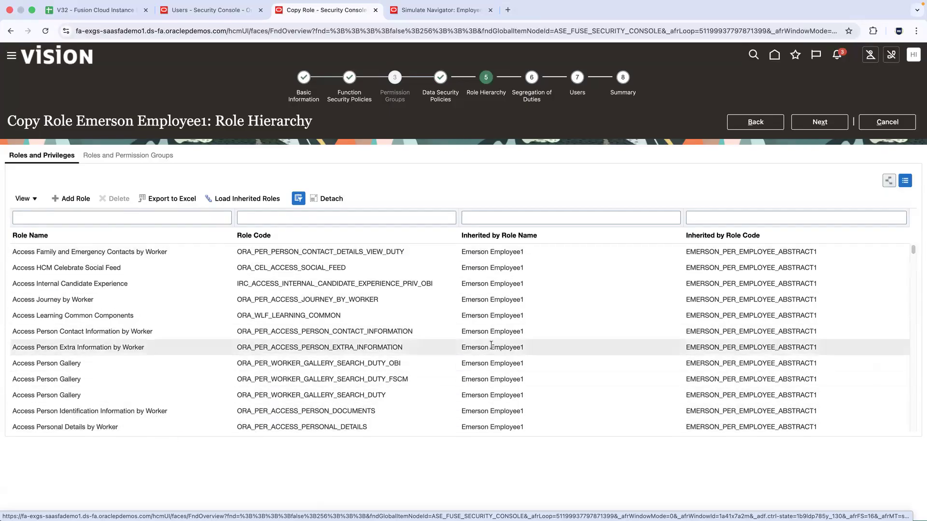
pyautogui.click(815, 124)
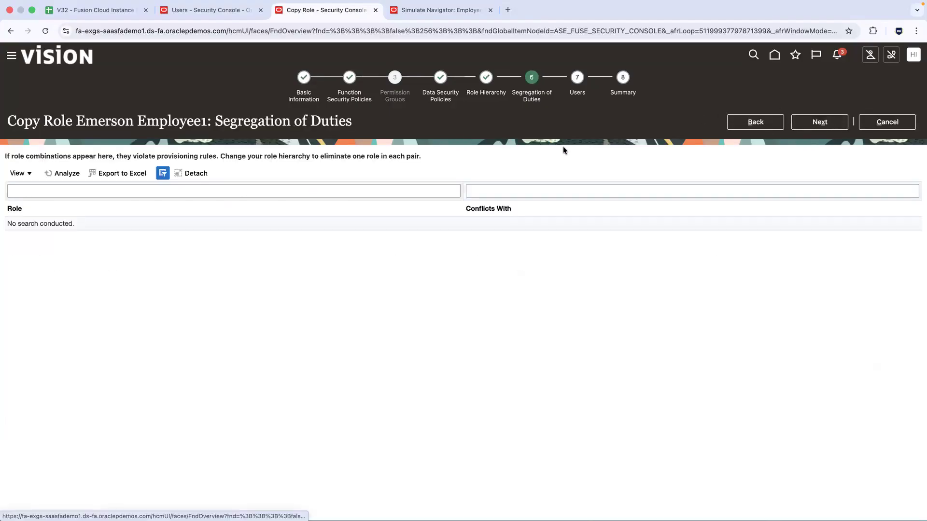
pyautogui.click(825, 126)
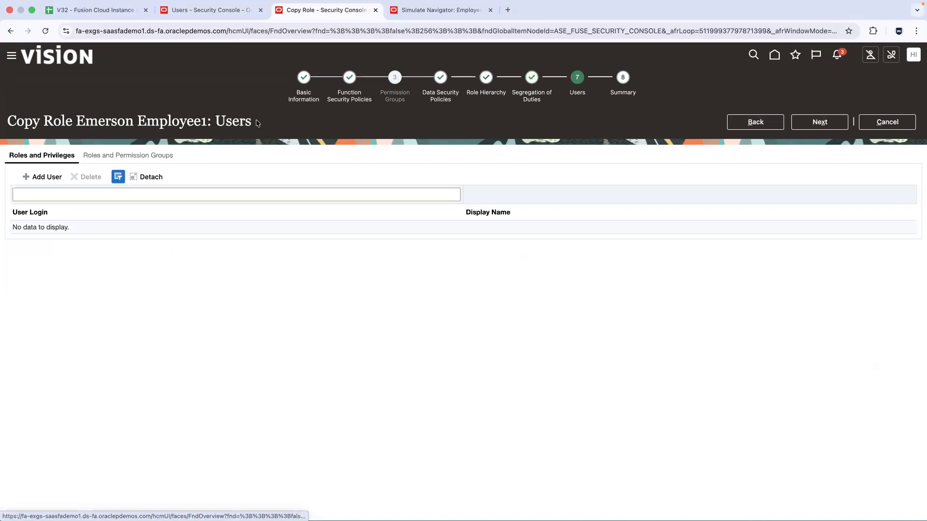
# Search for the employee's user account by name, add it to the copied role, and close the user search
pyautogui.click(41, 179)
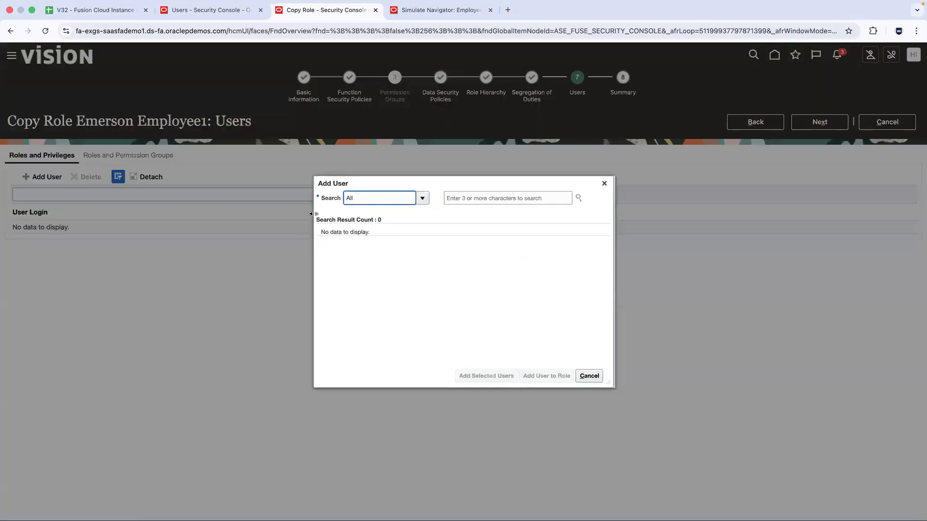
pyautogui.click(463, 198)
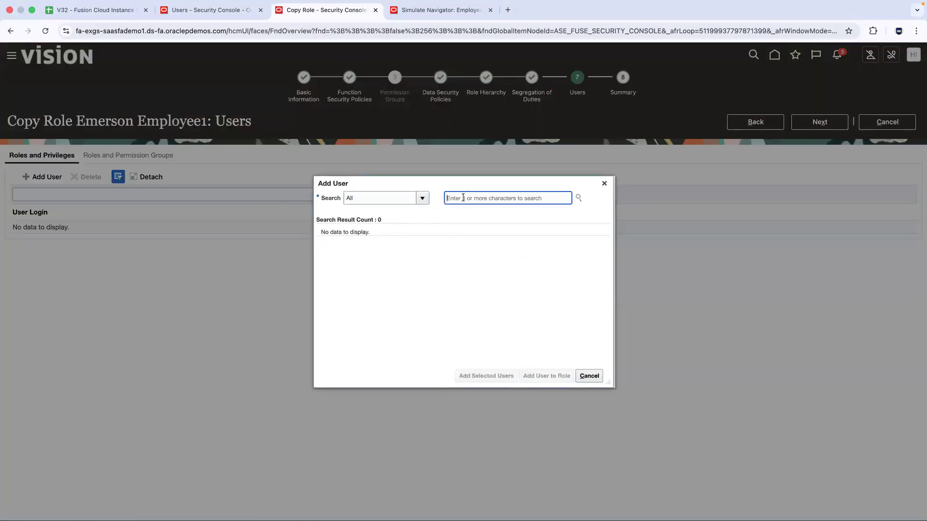
pyautogui.write('Prasad.K')
pyautogui.click(464, 235)
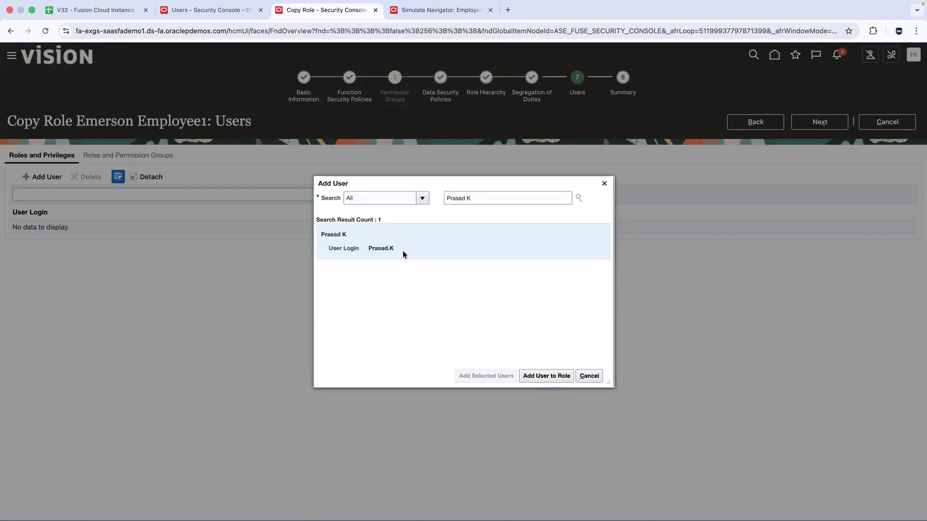
pyautogui.click(549, 378)
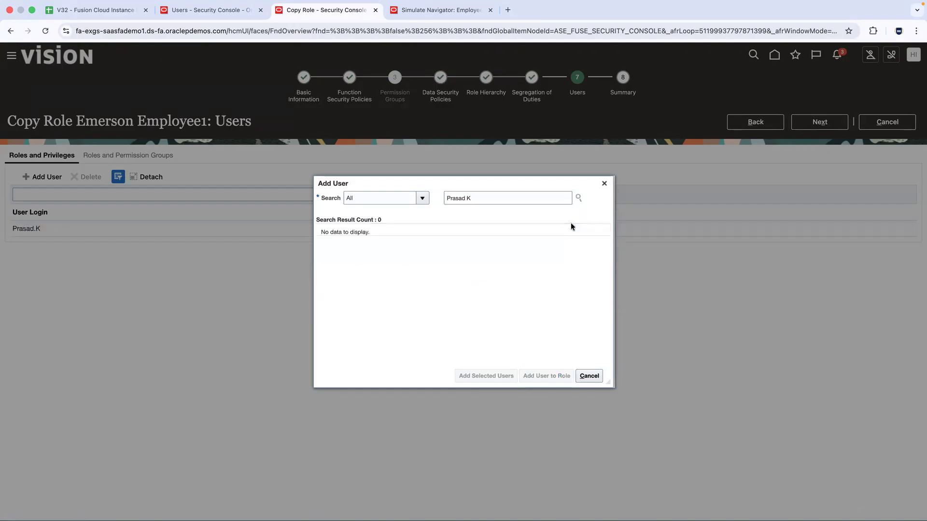
pyautogui.click(604, 183)
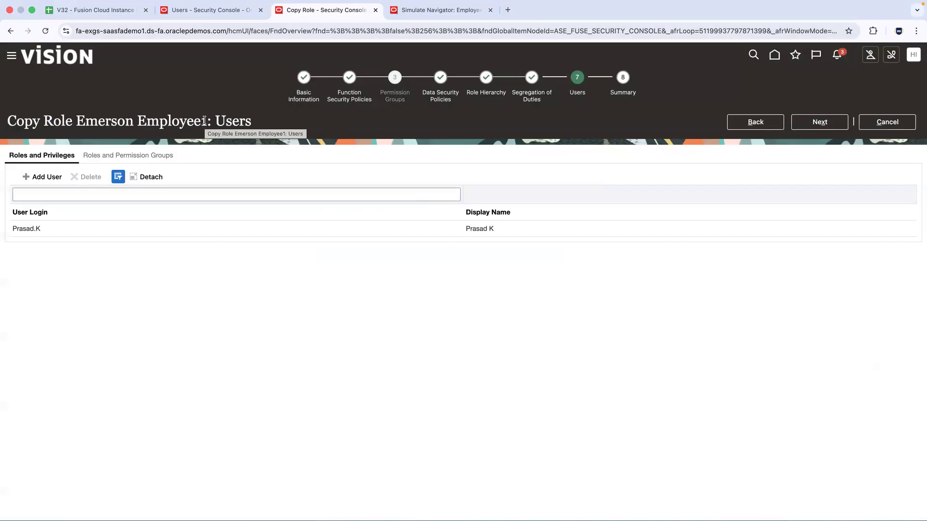
# Continue to the role copy's summary, submit the copied role, and dismiss the process confirmation
pyautogui.click(819, 121)
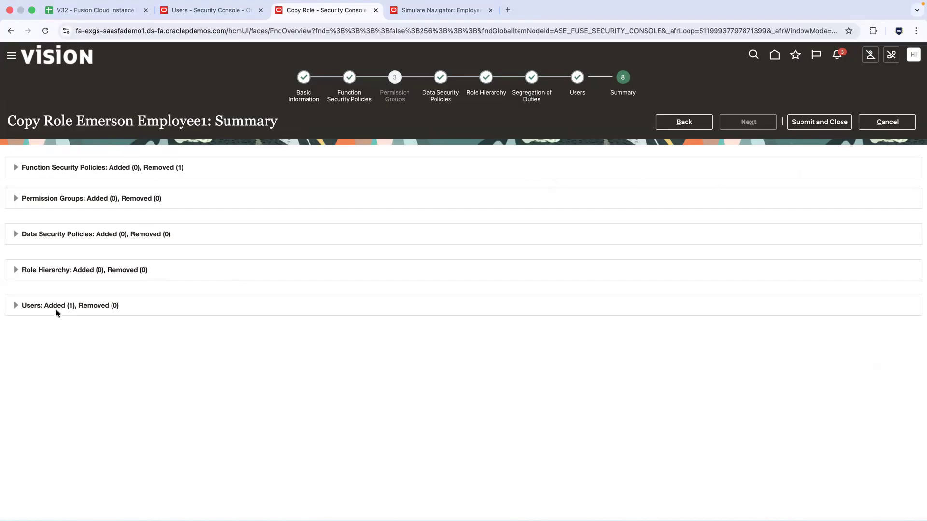
pyautogui.click(827, 126)
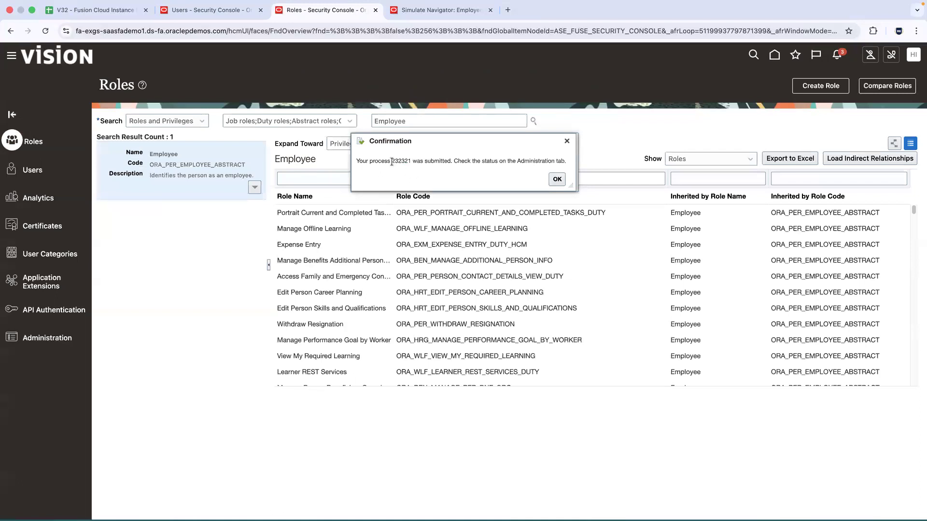
pyautogui.moveTo(392, 162); pyautogui.dragTo(406, 161)
pyautogui.click(408, 161)
pyautogui.doubleClick(406, 162)
pyautogui.click(557, 179)
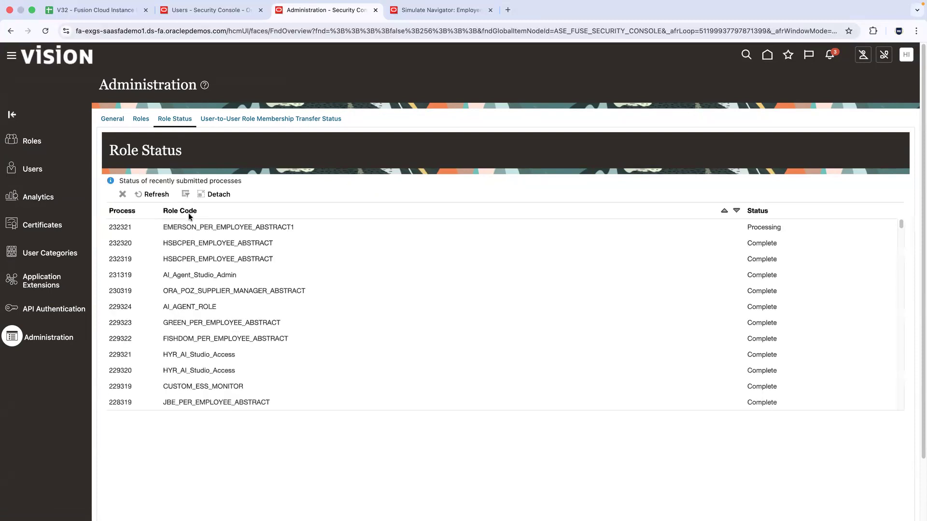
# Select the EMERSON_PER_EMPLOYEE_ABSTRACT1 process in the Administration role status list and refresh the list
pyautogui.click(251, 228)
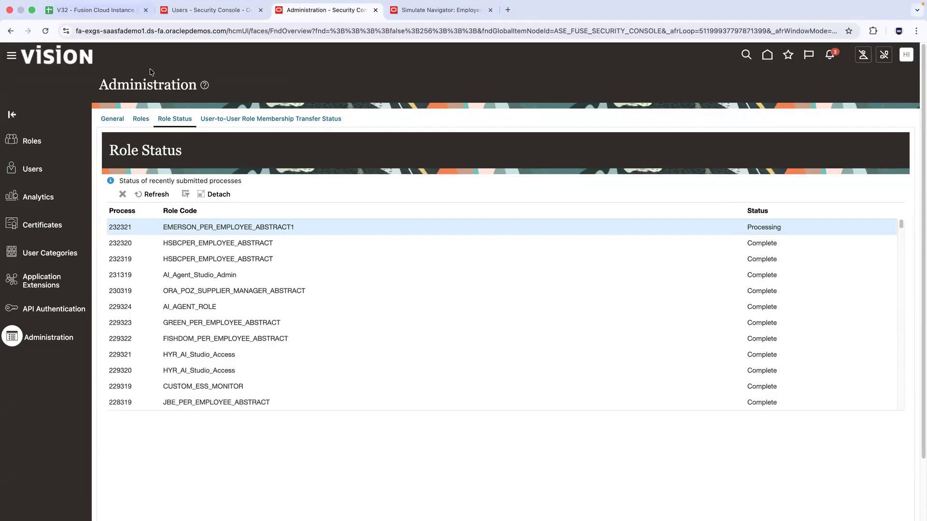
pyautogui.click(151, 194)
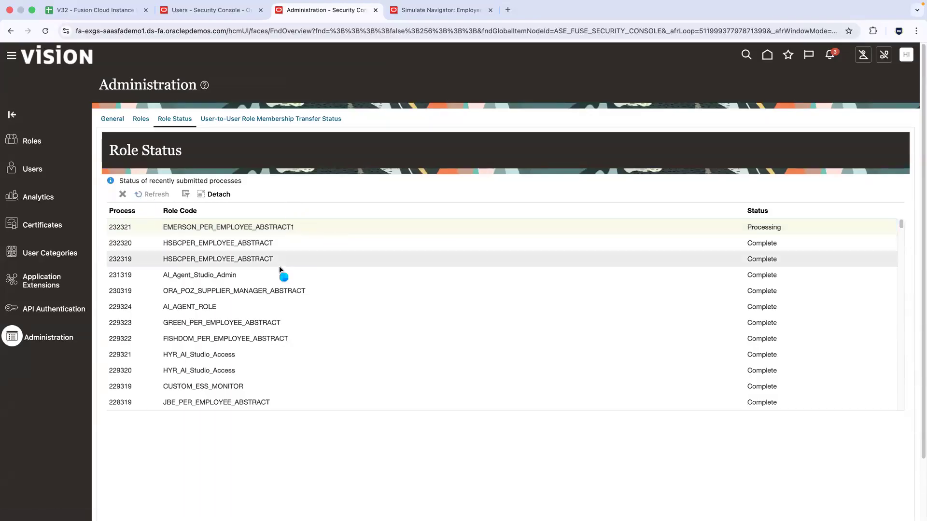
# Reopen the employee's user account from the user list and check its assigned roles
pyautogui.click(217, 9)
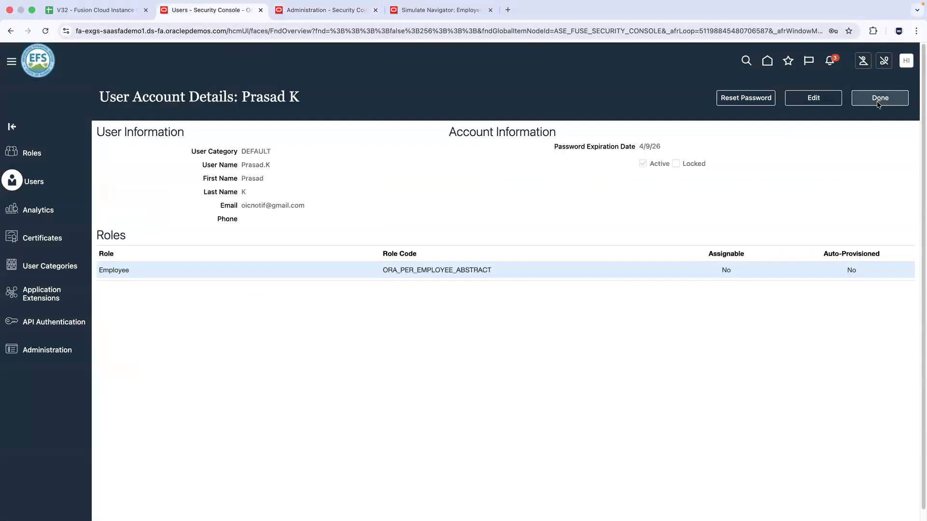
pyautogui.click(878, 103)
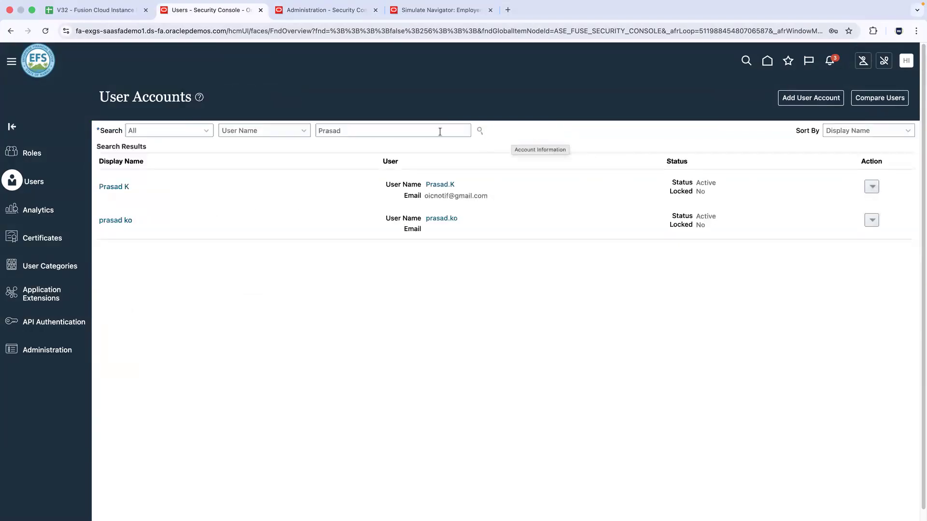
pyautogui.click(126, 188)
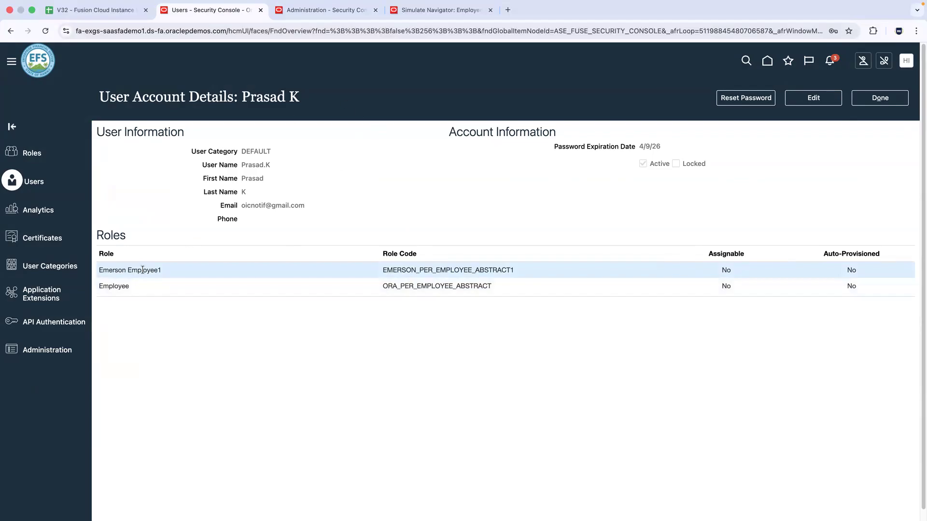
pyautogui.click(387, 288)
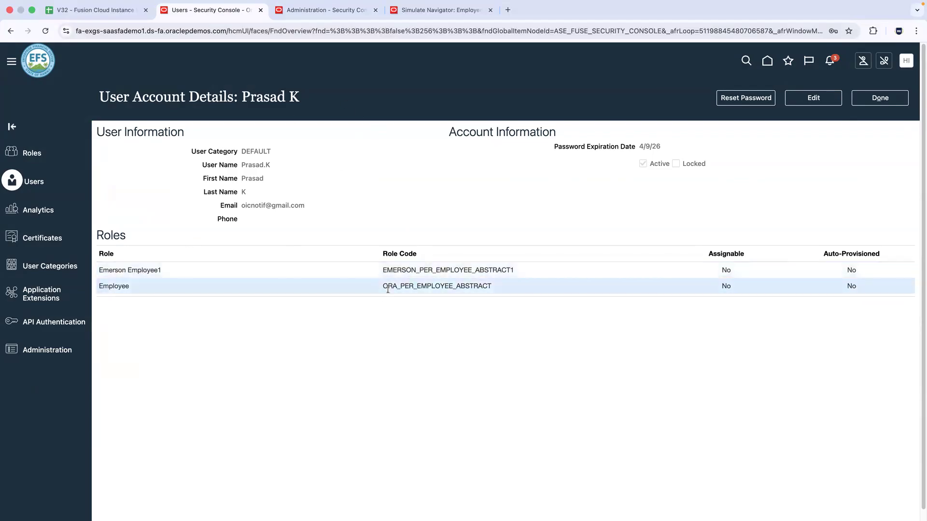
# Edit the employee's user account to remove the seeded Employee role (ORA_PER_EMPLOYEE_ABSTRACT), then save and close
pyautogui.click(810, 98)
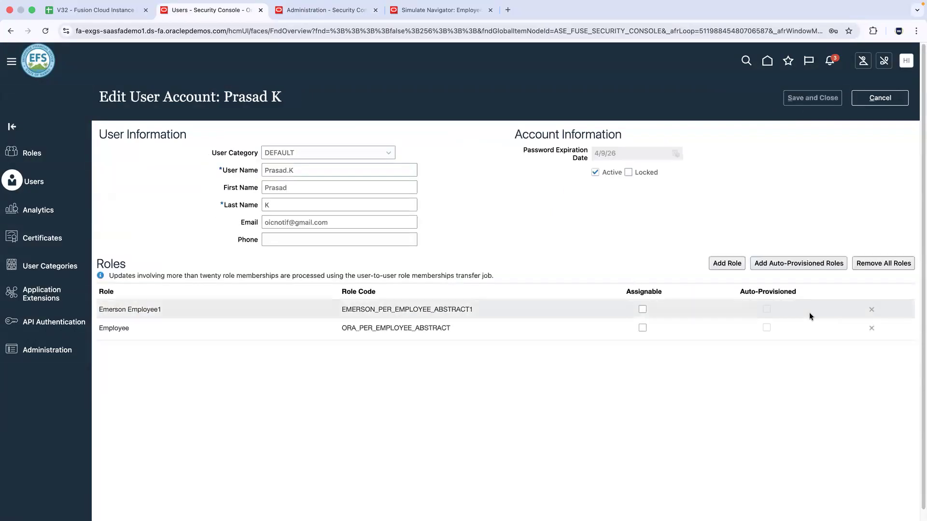
pyautogui.click(871, 328)
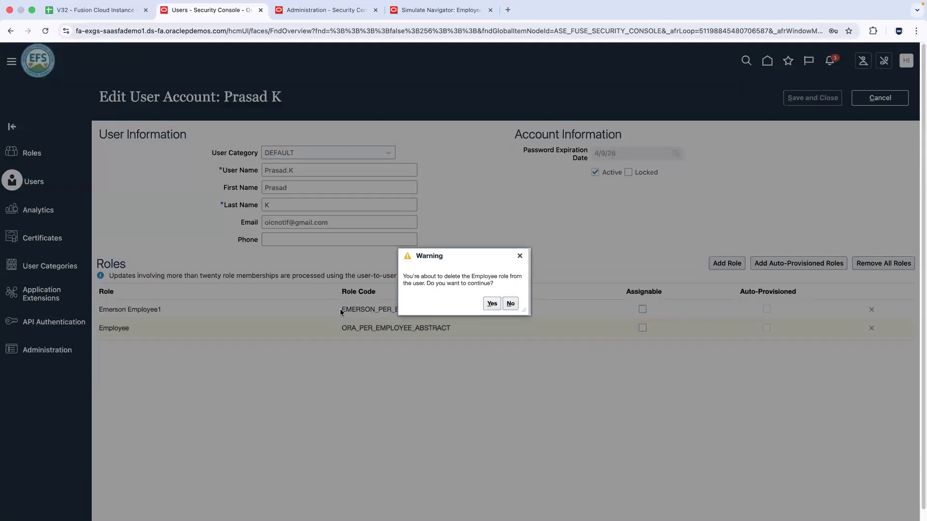
pyautogui.click(492, 304)
pyautogui.click(820, 100)
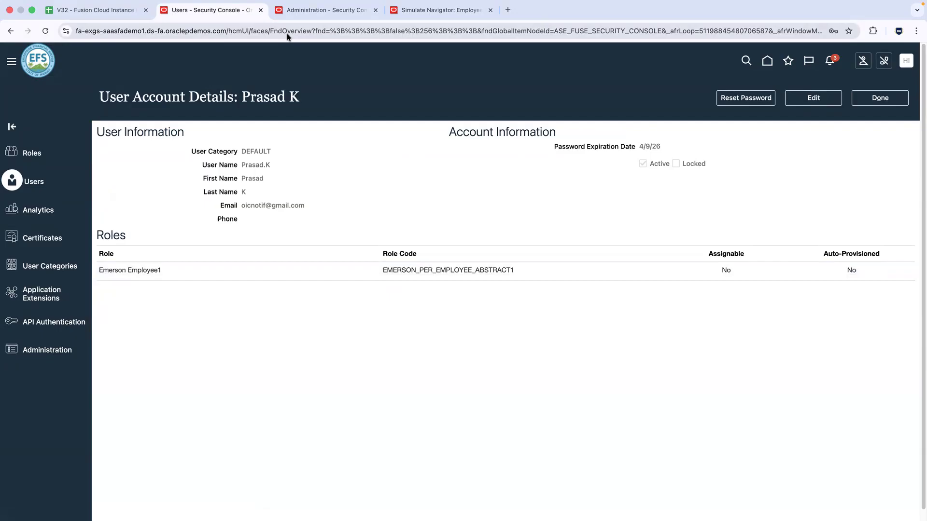
# Refresh the copied role's processing status, then return to the employee's account details and switch to Firefox
pyautogui.click(294, 13)
pyautogui.click(153, 194)
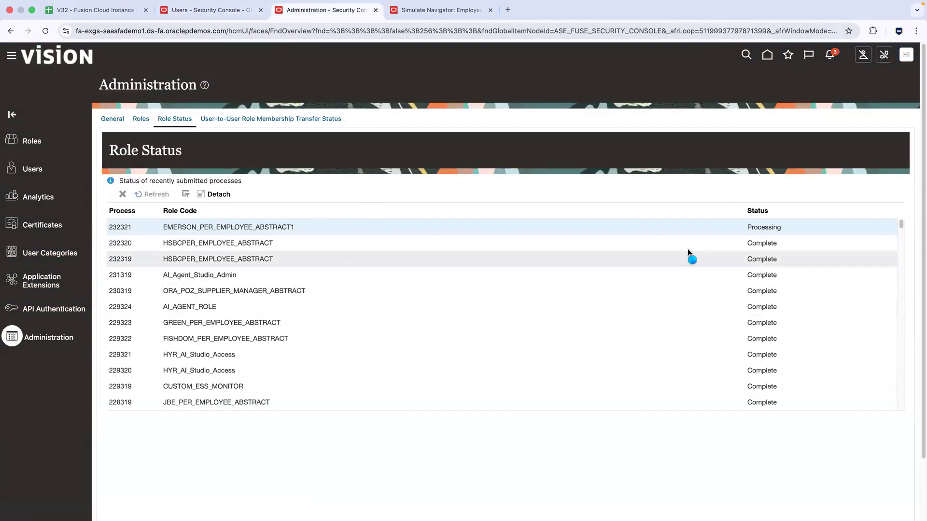
pyautogui.click(206, 12)
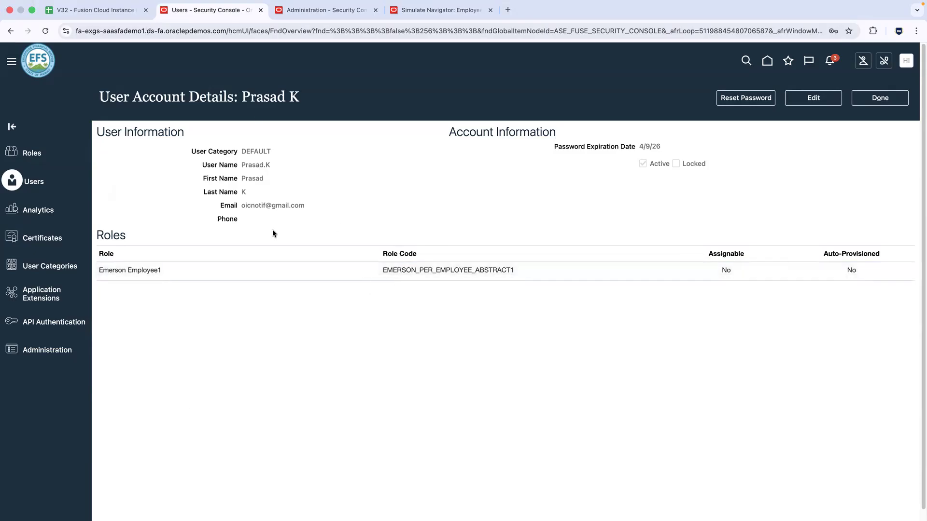
pyautogui.press('super+Tab')
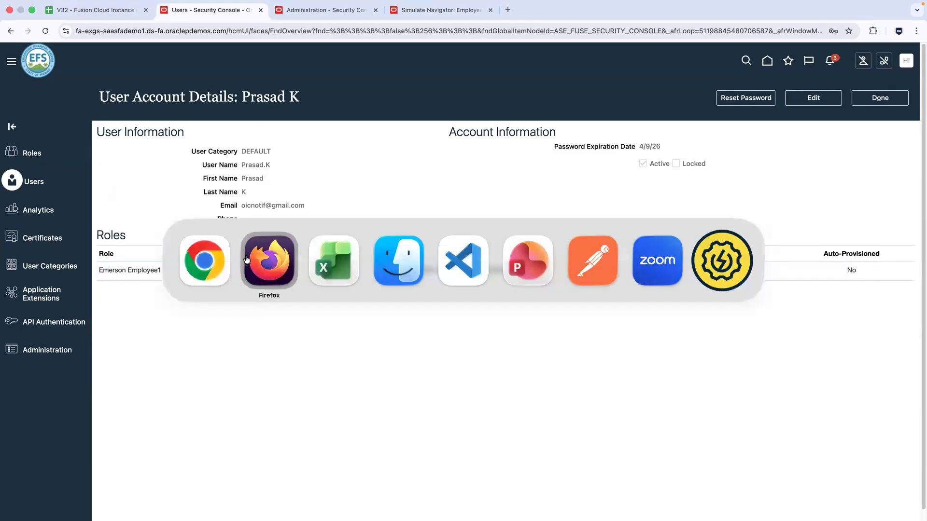
# Switch to Excel to review the Copy Top Role and Copy Top and Inherited Roles columns, then return to the role status list in Chrome
pyautogui.press('super+Tab')
pyautogui.click(132, 106)
pyautogui.click(133, 97)
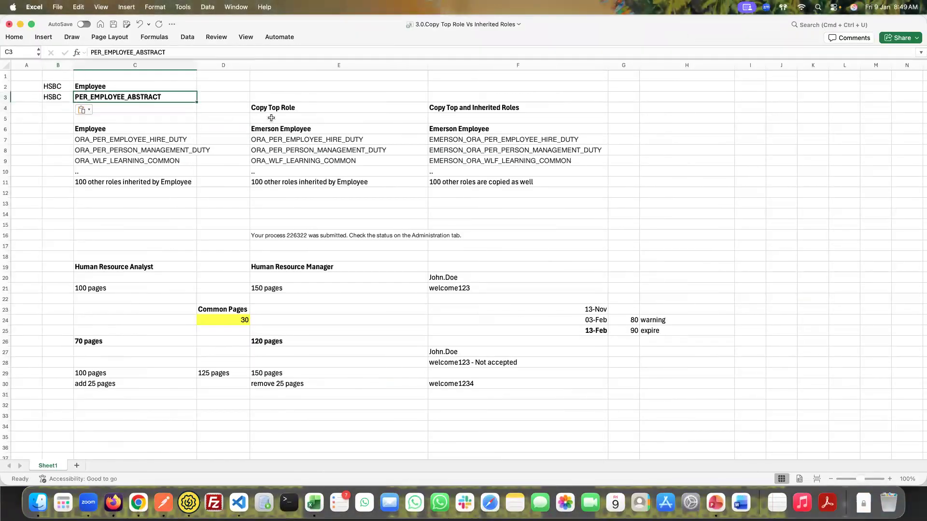
pyautogui.click(285, 110)
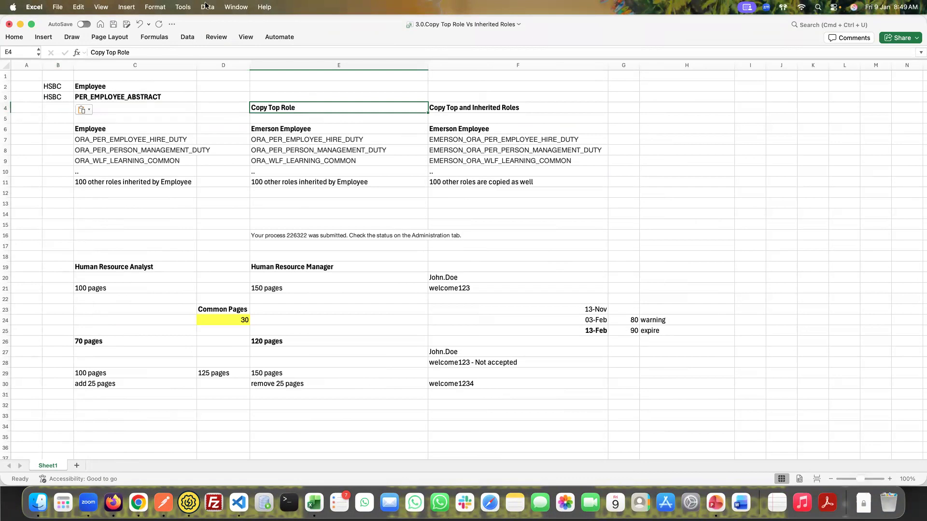
pyautogui.click(460, 109)
pyautogui.click(457, 138)
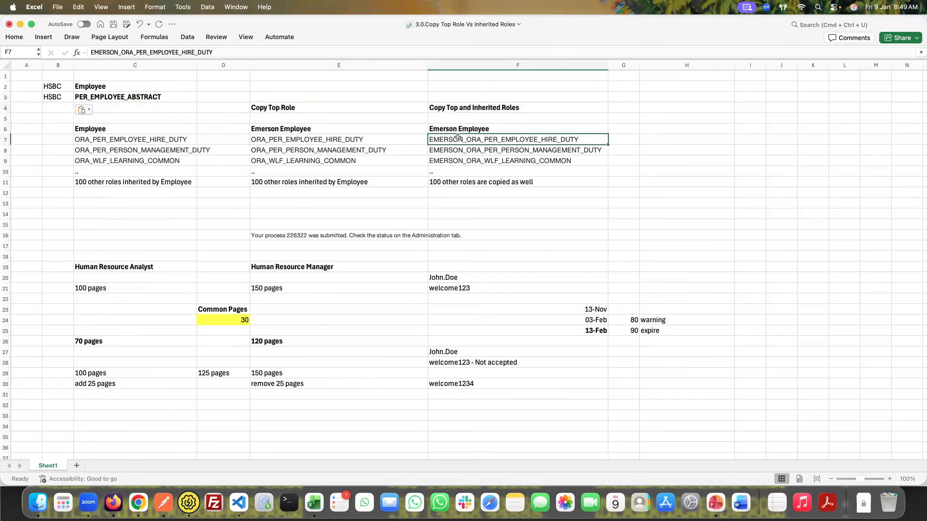
pyautogui.hotkey('ctrl', 'Right')
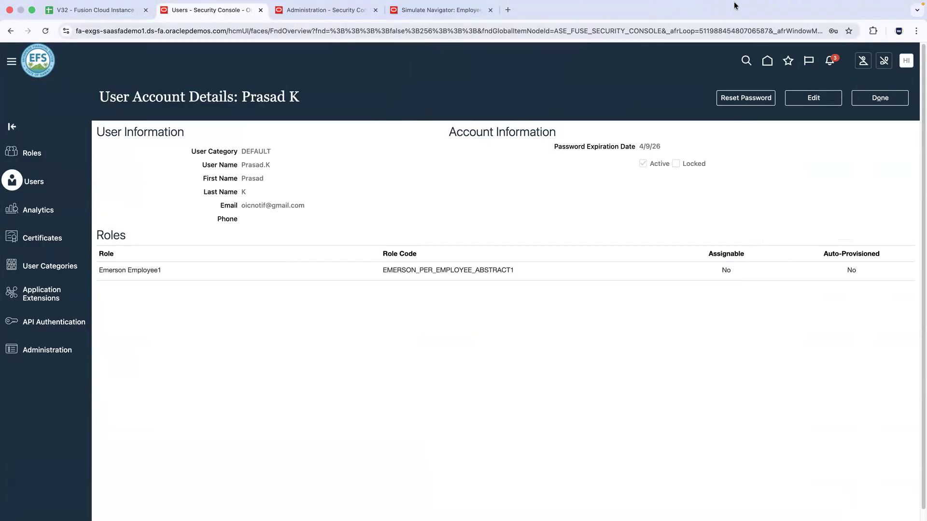
pyautogui.click(350, 11)
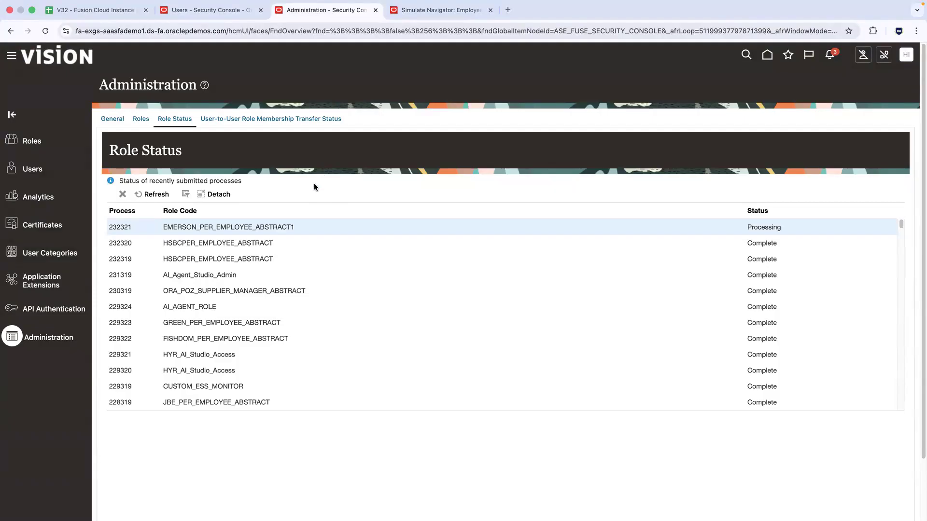
# Compare the original Employee roles in the Excel sheet with the roles produced by Copy Top Role and Copy Top and Inherited Roles
pyautogui.press('super+Tab')
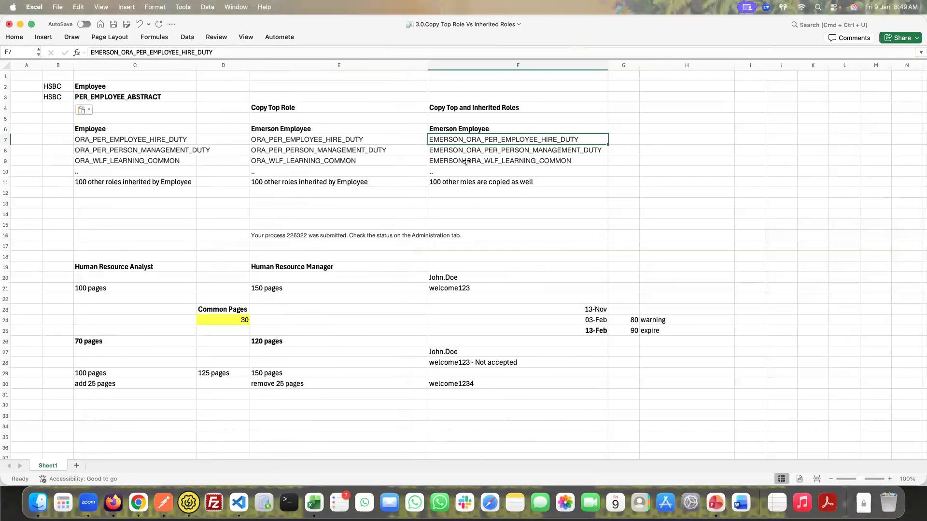
pyautogui.moveTo(194, 140); pyautogui.dragTo(187, 154)
pyautogui.click(177, 128)
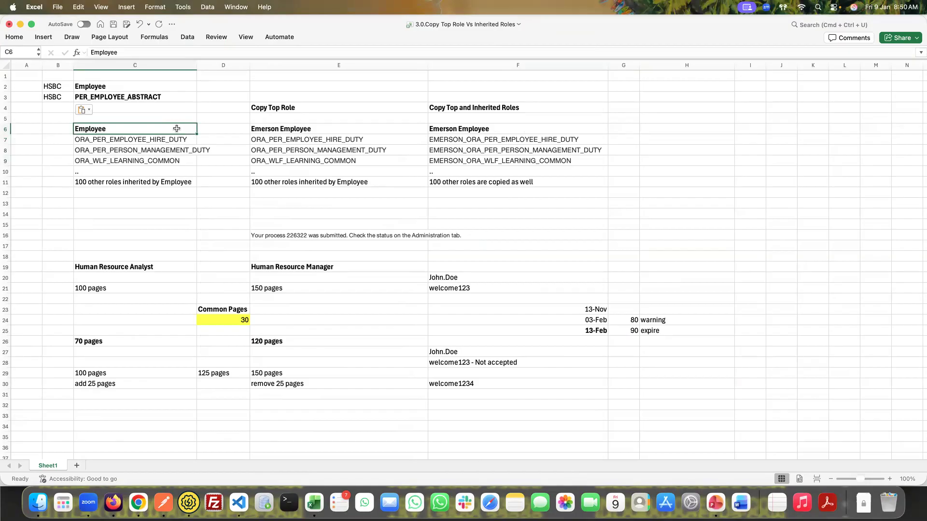
pyautogui.click(181, 141)
pyautogui.moveTo(181, 141)
pyautogui.mouseDown()
pyautogui.moveTo(181, 149)
pyautogui.moveTo(138, 147)
pyautogui.moveTo(167, 139)
pyautogui.mouseUp()
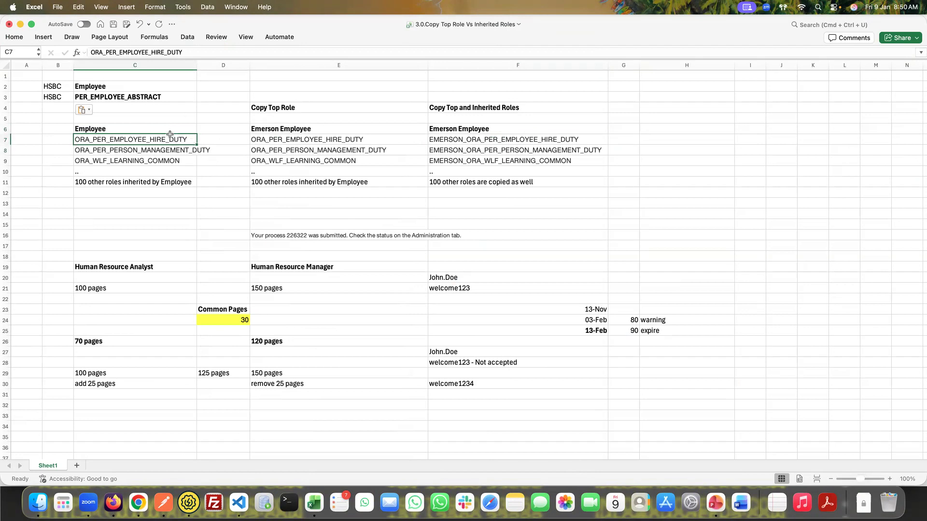
pyautogui.click(167, 127)
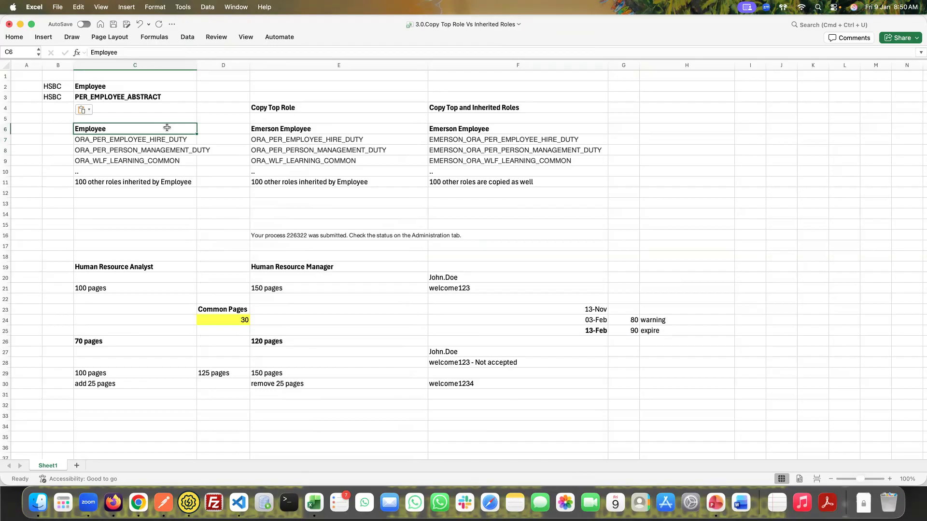
pyautogui.click(496, 108)
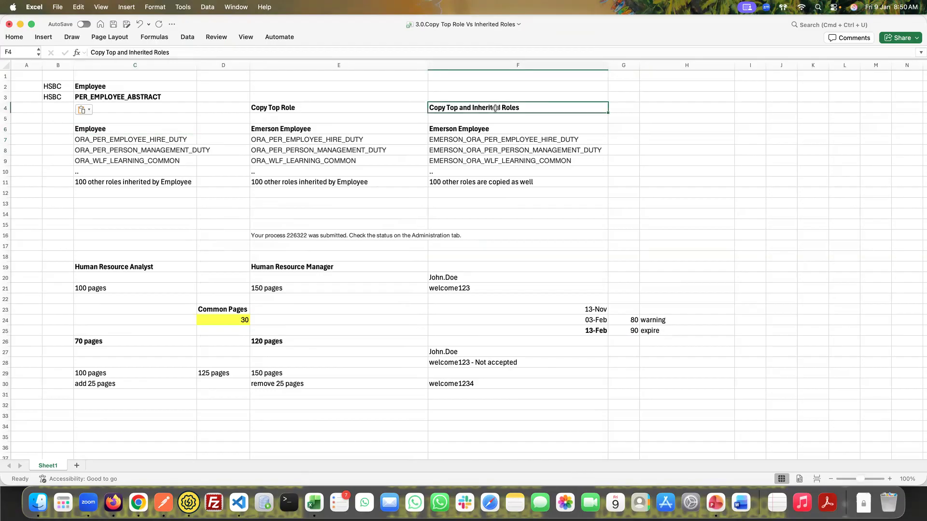
pyautogui.click(482, 128)
pyautogui.click(482, 109)
pyautogui.click(317, 109)
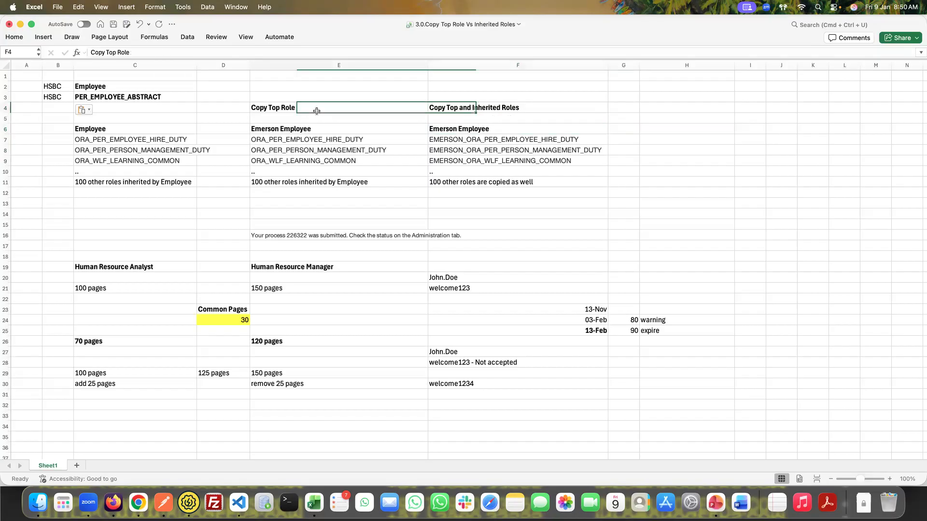
pyautogui.moveTo(316, 129); pyautogui.dragTo(316, 107)
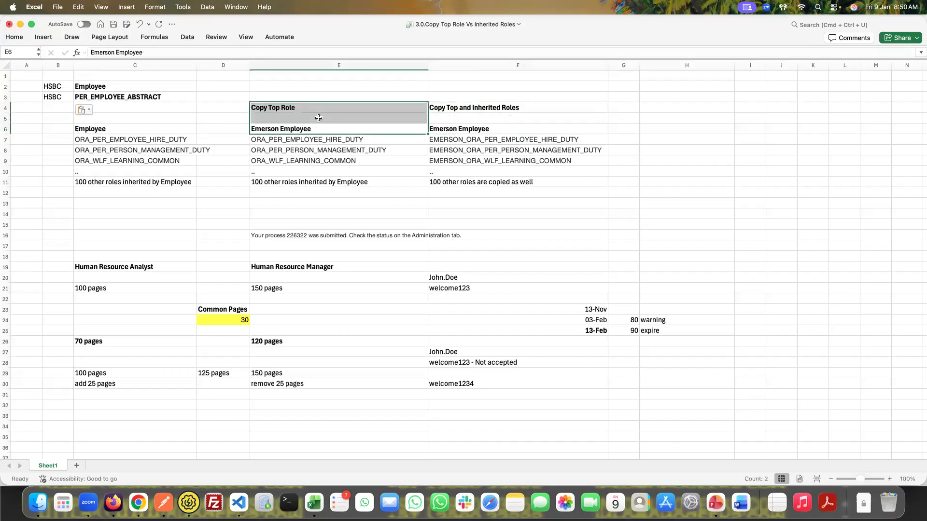
pyautogui.click(319, 128)
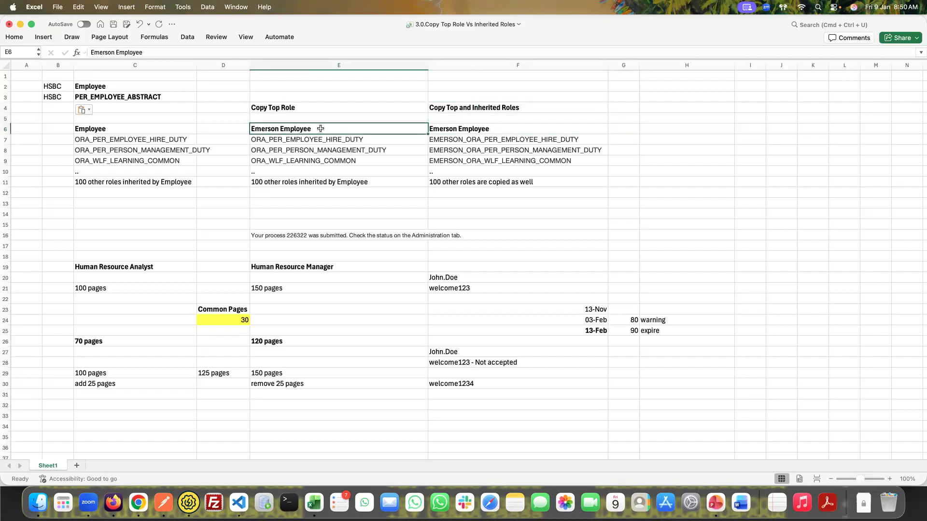
pyautogui.click(498, 109)
pyautogui.click(502, 138)
pyautogui.press('Down')
pyautogui.press('Down')
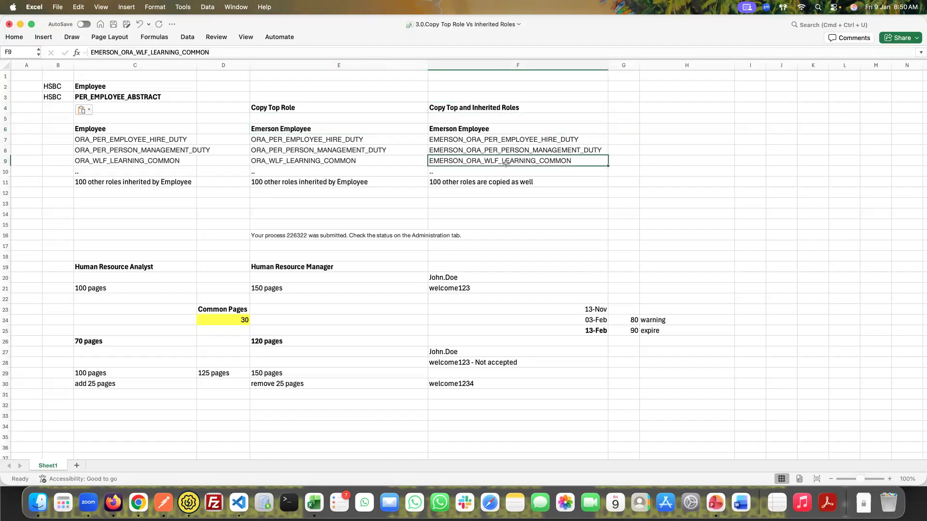
pyautogui.click(492, 109)
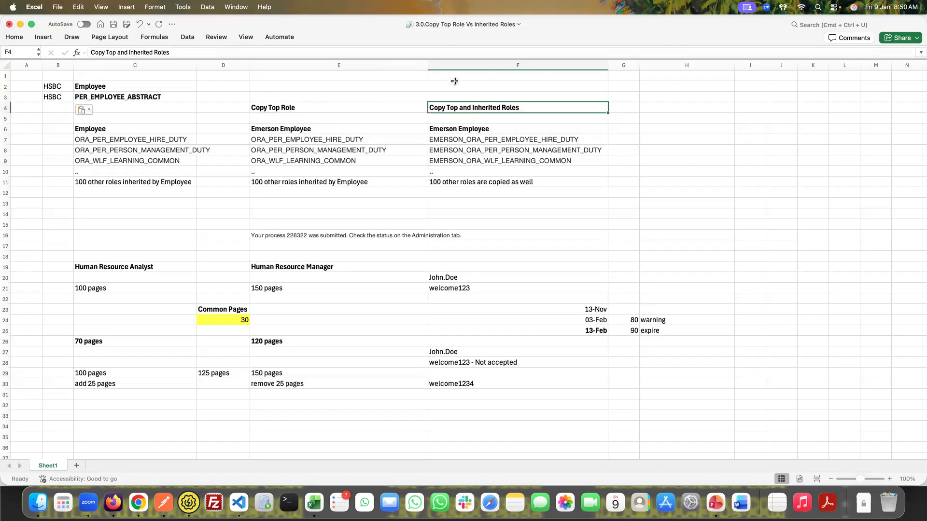
# Switch back to Chrome and refresh the role status list to check the EMERSON_PER_EMPLOYEE_ABSTRACT1 process
pyautogui.press('super+Tab')
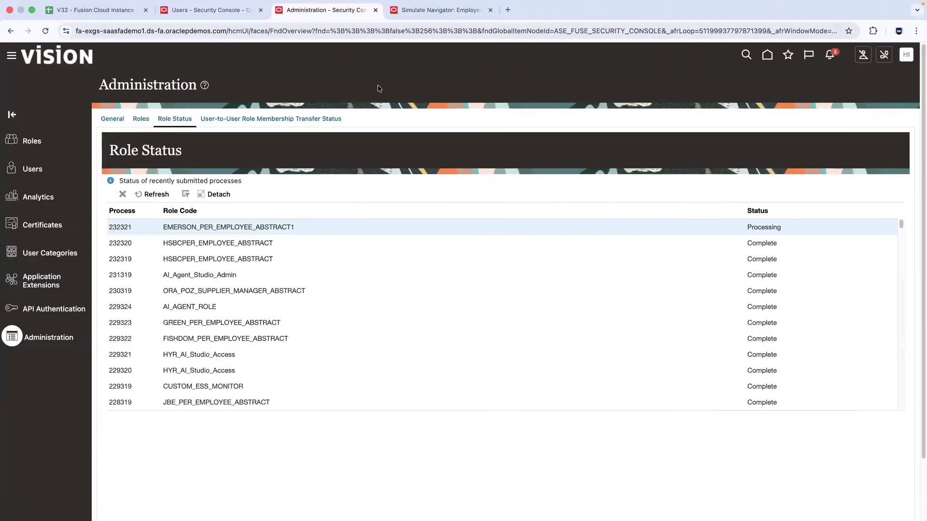
pyautogui.click(152, 194)
pyautogui.click(104, 10)
pyautogui.click(55, 180)
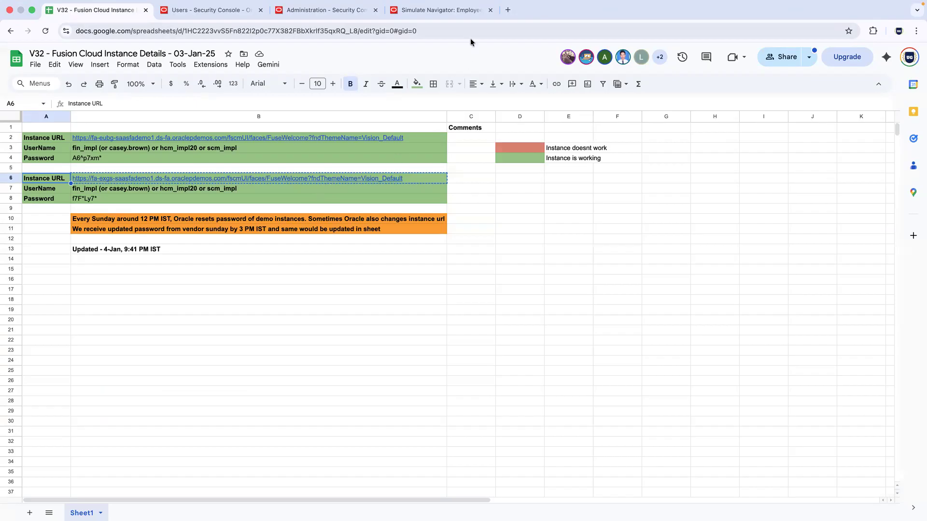
pyautogui.click(455, 11)
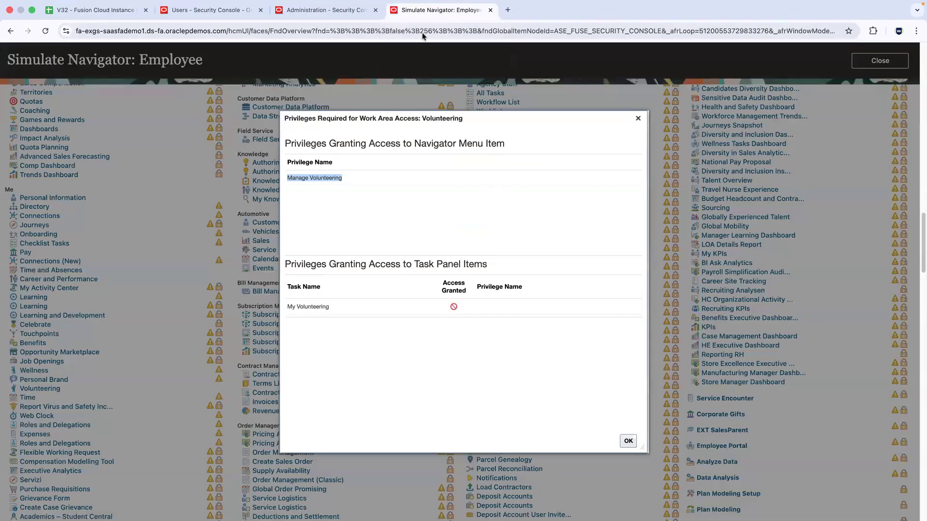
pyautogui.click(311, 10)
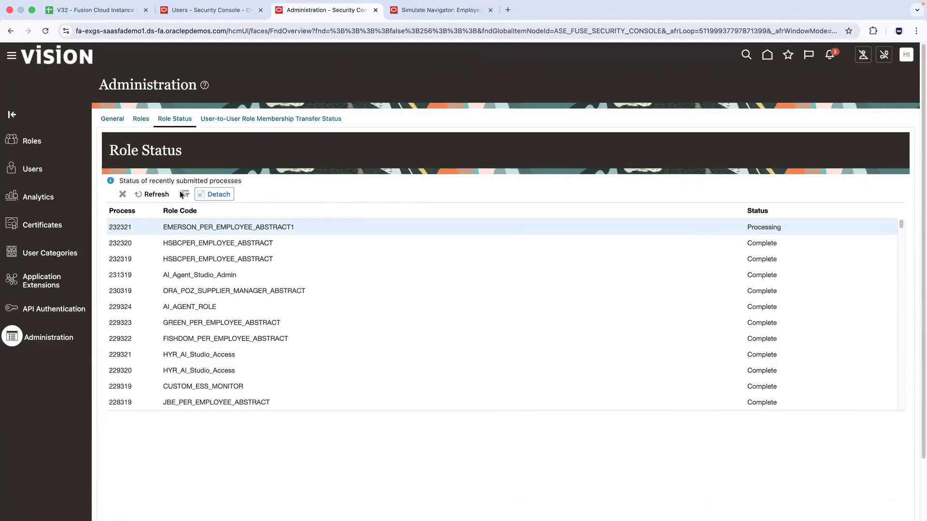
pyautogui.click(156, 194)
pyautogui.click(154, 194)
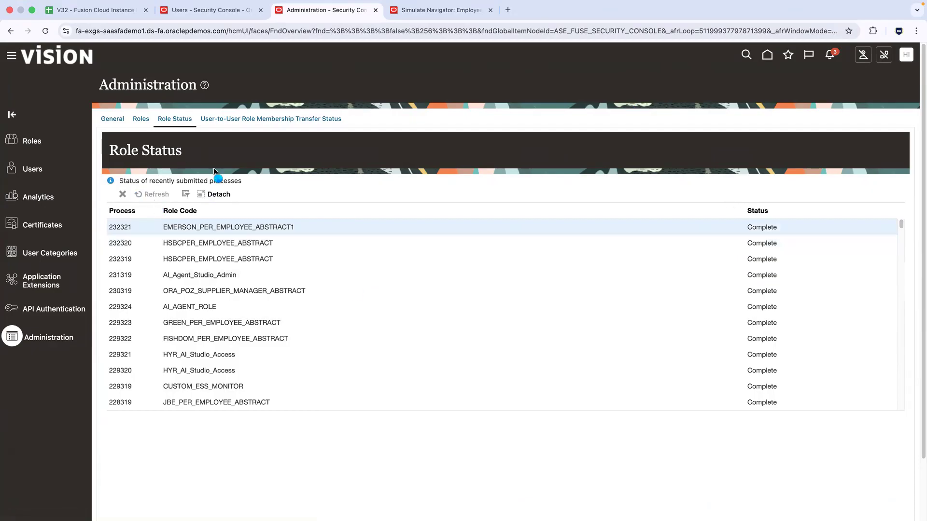
# Switch to Firefox, sign the employee out of Oracle Fusion, and close the old session's tab
pyautogui.hotkey('ctrl', 'Left')
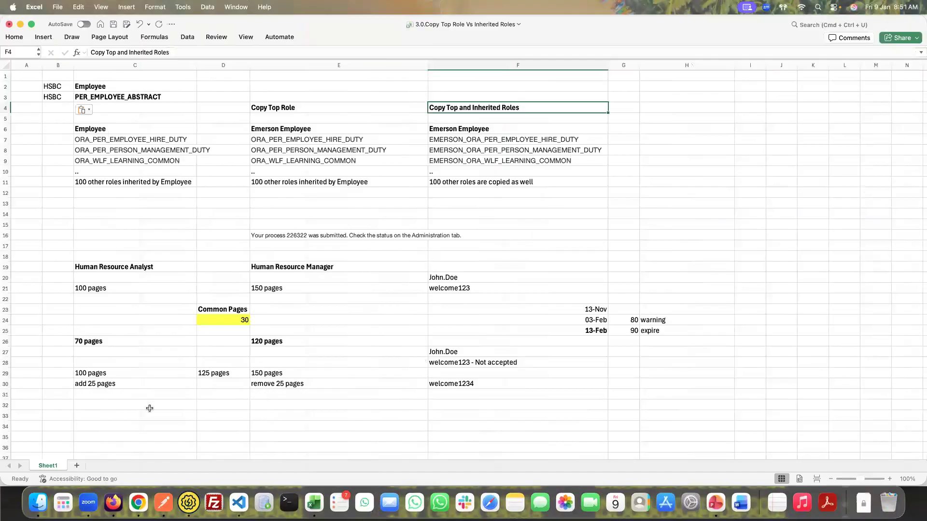
pyautogui.hotkey('ctrl', 'Right')
pyautogui.click(900, 71)
pyautogui.click(887, 91)
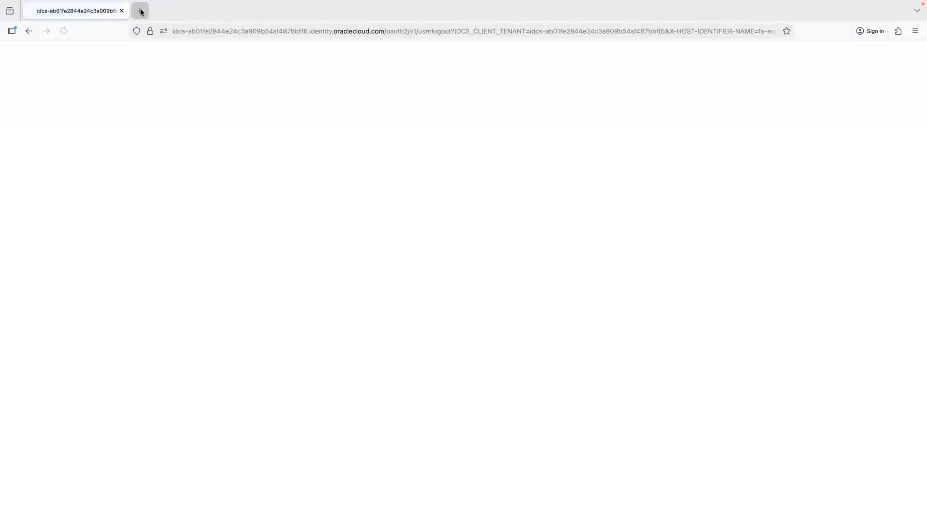
pyautogui.click(141, 11)
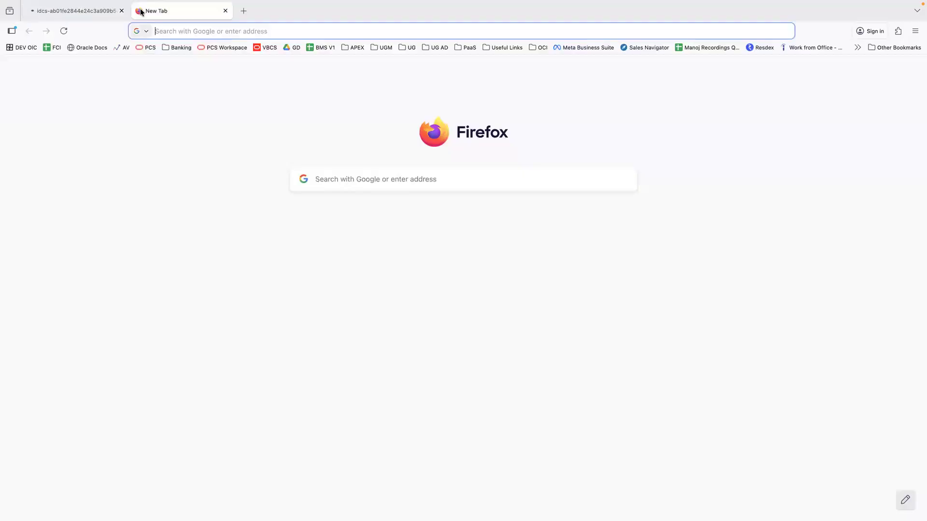
pyautogui.click(72, 11)
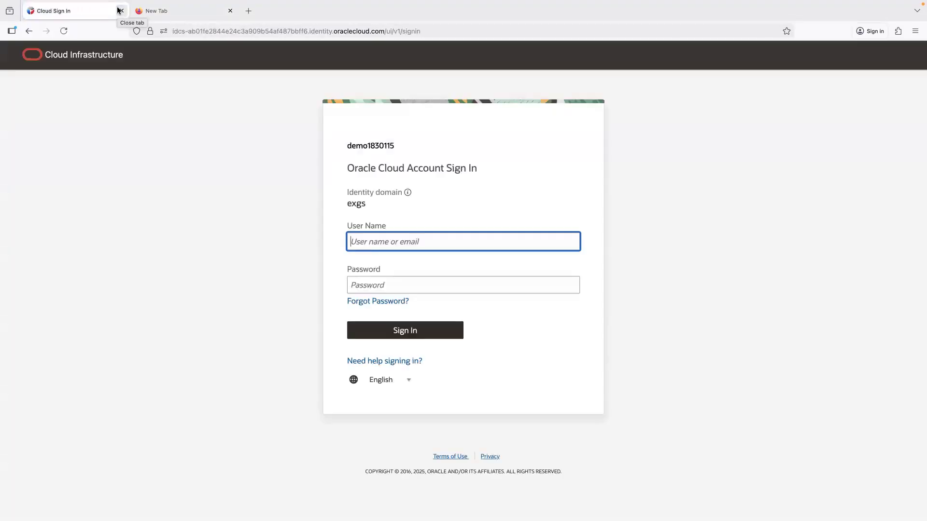
pyautogui.click(120, 11)
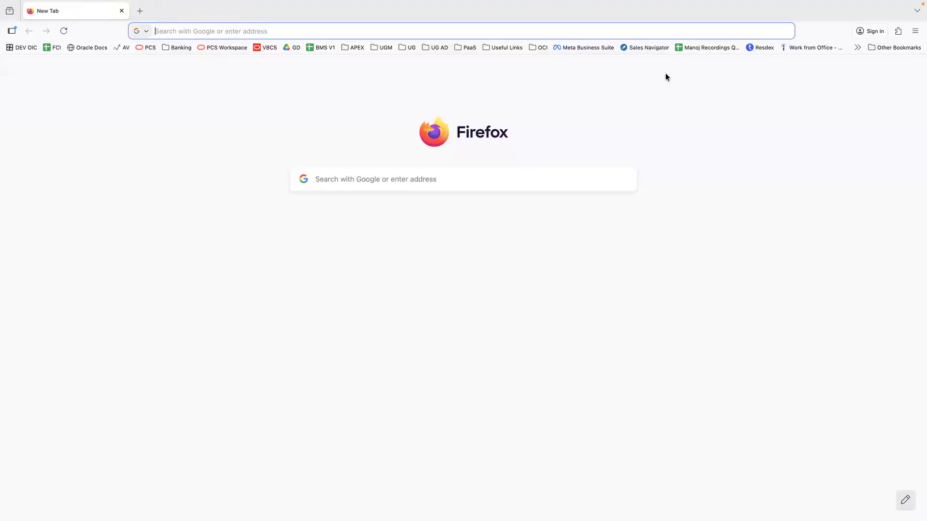
# Open a private Firefox window and load the fa-exgs-saasfademo1 instance URL from row 6 of the instance details spreadsheet in Chrome
pyautogui.click(914, 31)
pyautogui.click(853, 117)
pyautogui.press('super+Tab')
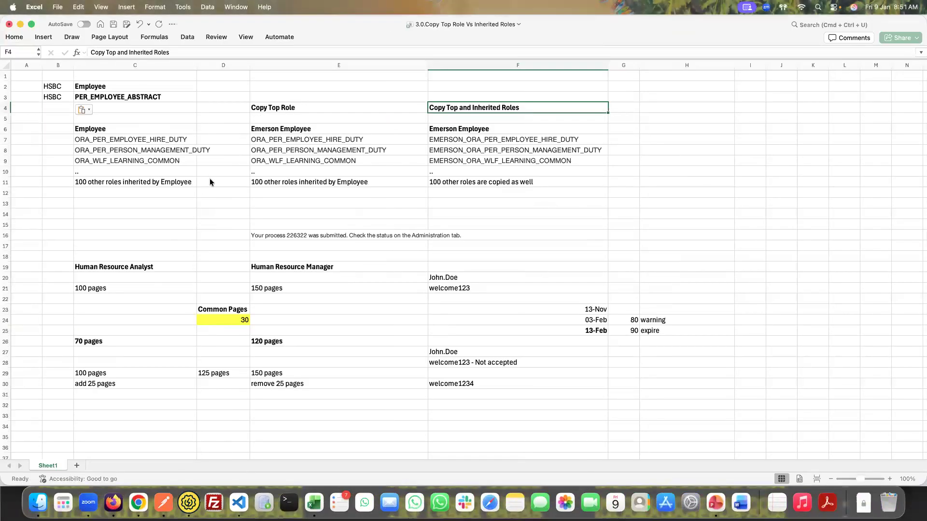
pyautogui.press('super+Tab')
pyautogui.press('super+Tab')
pyautogui.press('Tab')
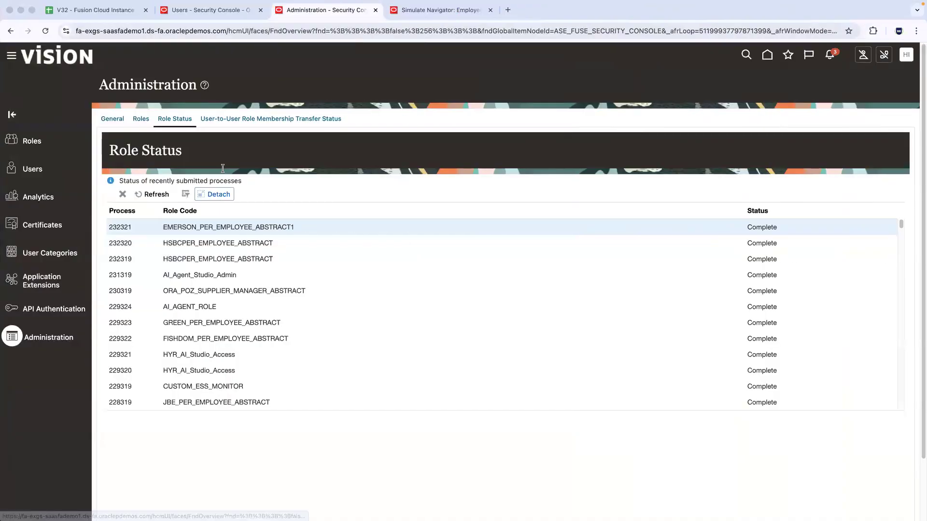
pyautogui.click(101, 10)
pyautogui.click(151, 179)
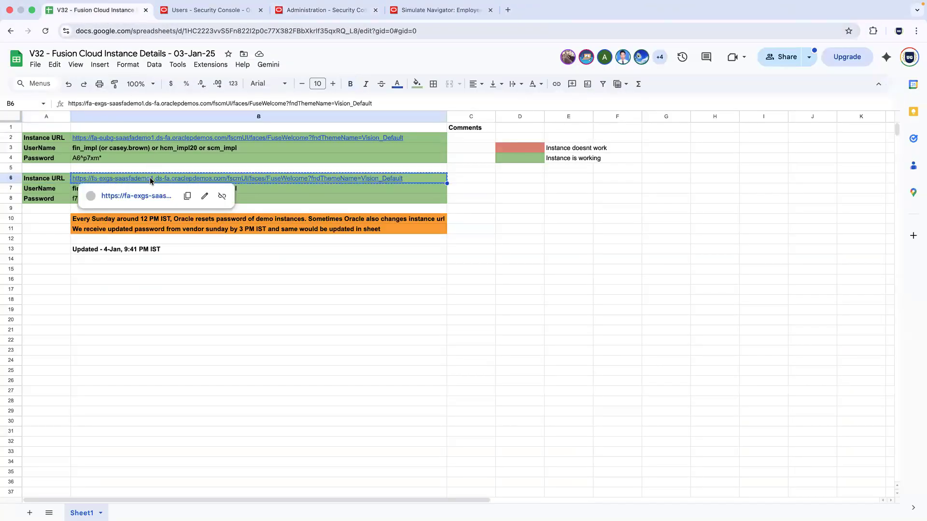
pyautogui.press('super+Tab')
pyautogui.write('https://fa-exgs-saasfademo1.ds-fa.oraclepdemos.com/fscmUI/faces/FuseWelcome?fndThemeName=Vision_Default')
# Enter the employee's user name on the Oracle Cloud sign-in page and try the account password copied from the instance details spreadsheet
pyautogui.press('super+Tab')
pyautogui.click(114, 200)
pyautogui.hotkey('ctrl', 'c')
pyautogui.press('super+Tab')
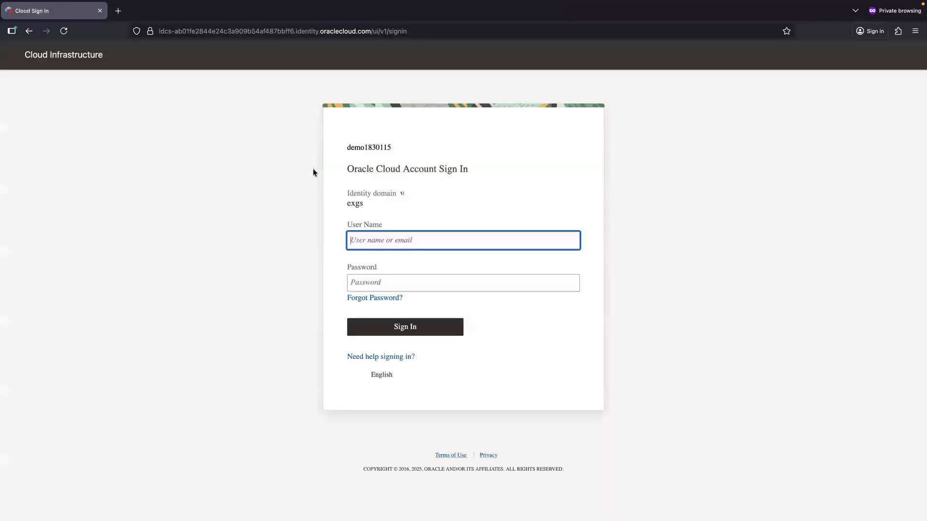
pyautogui.click(405, 244)
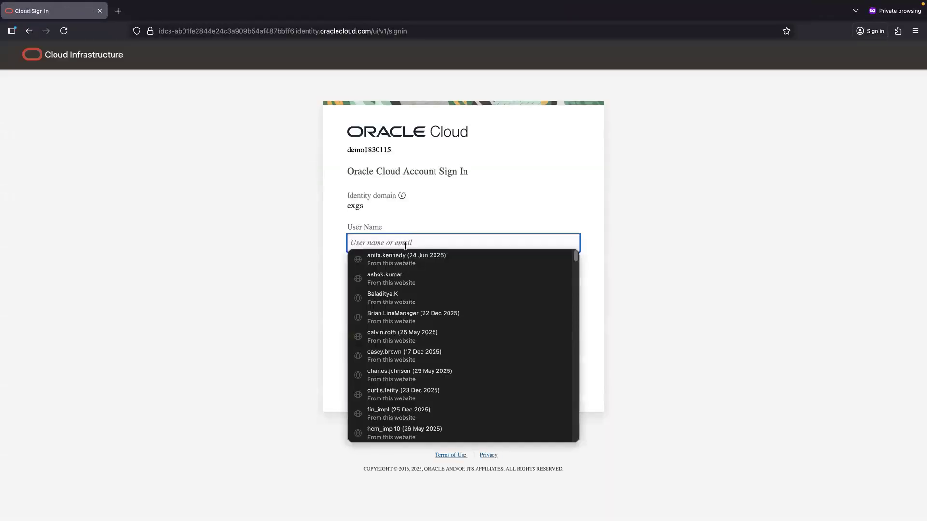
pyautogui.write('prasad.k')
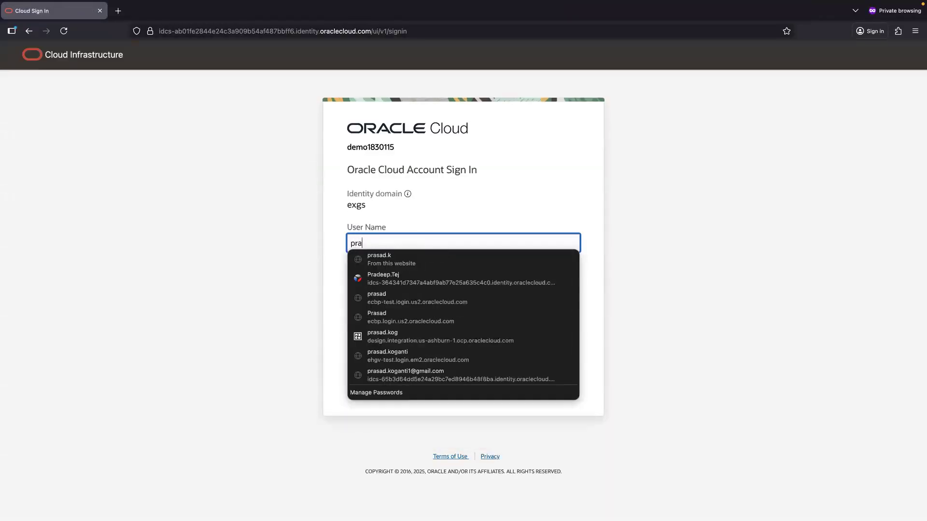
pyautogui.press('Tab')
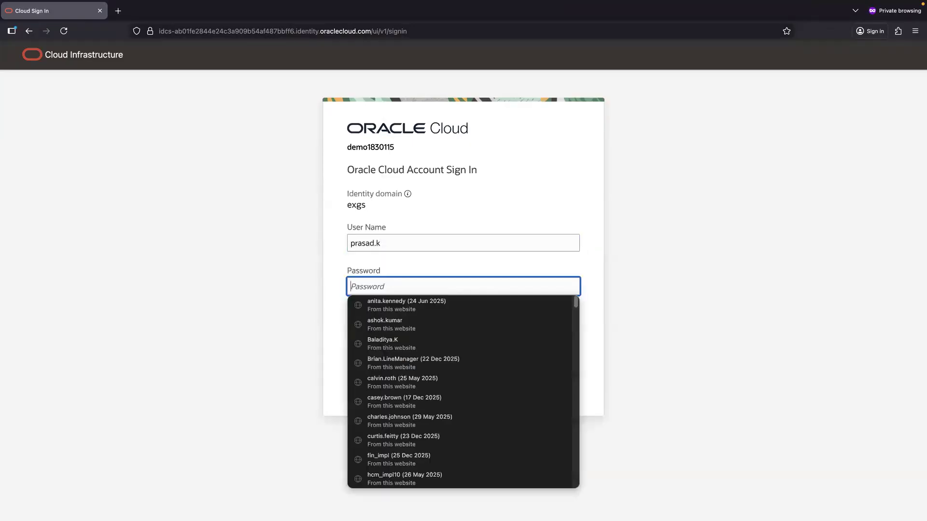
pyautogui.press('super+v')
pyautogui.press('Return')
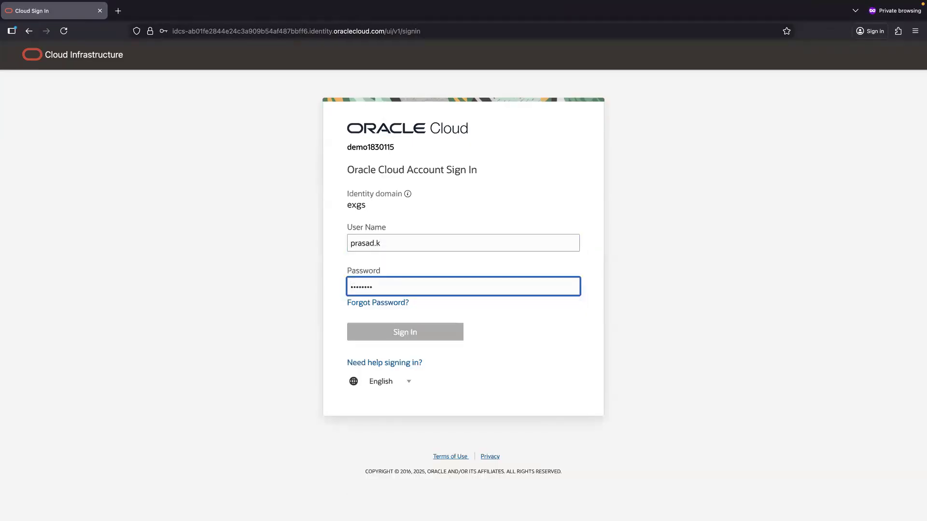
# Re-enter the employee's account password and sign in to Oracle Fusion
pyautogui.click(409, 265)
pyautogui.press('Tab')
pyautogui.write('••••••••••')
pyautogui.press('Return')
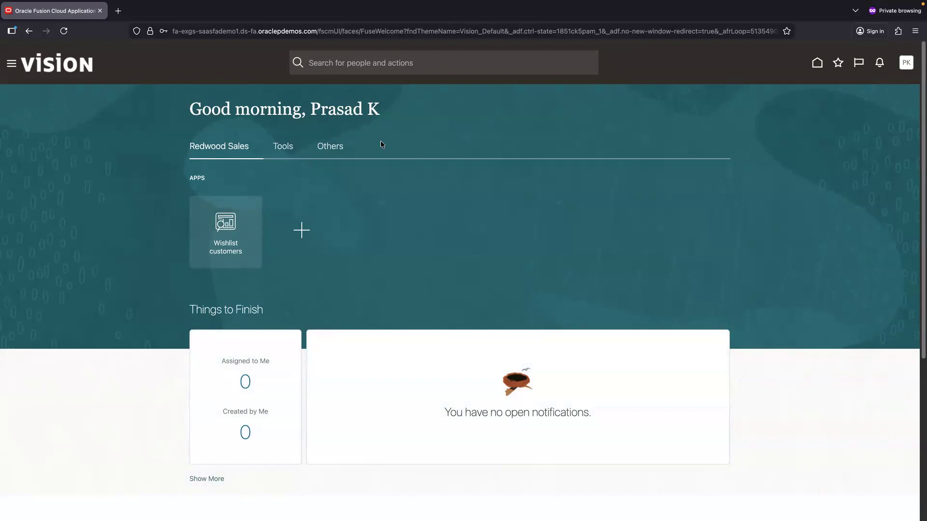
# Check the apps under Others and Tools on the employee's home page, and sign out of Oracle Fusion
pyautogui.click(331, 148)
pyautogui.click(284, 148)
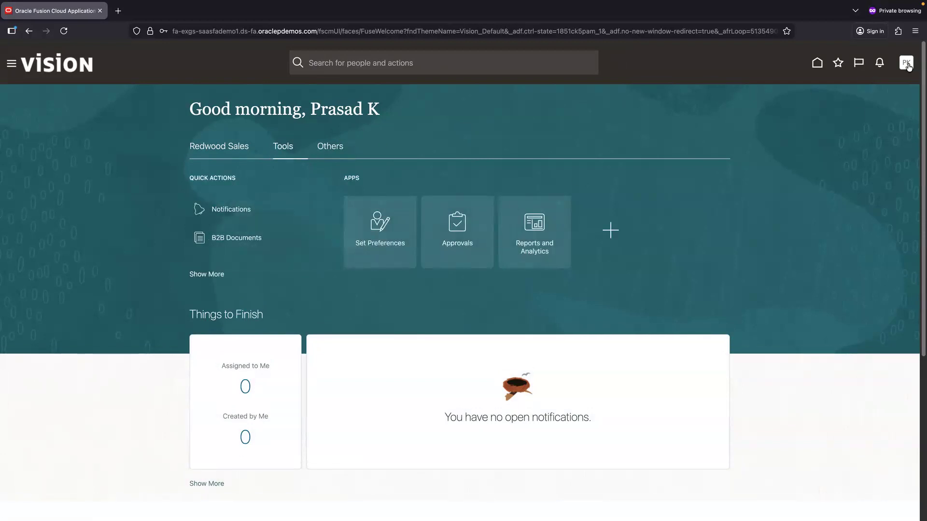
pyautogui.click(891, 87)
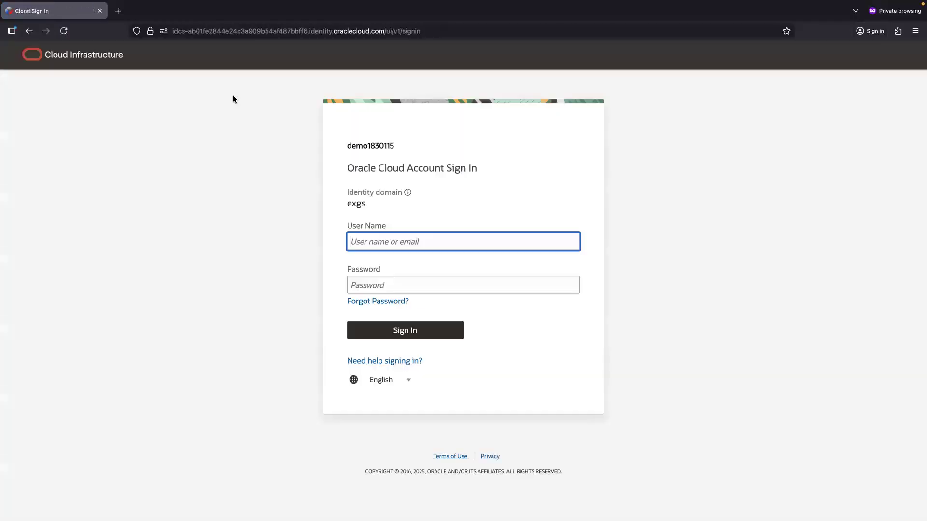
# Enter the employee's user name and account password on the Oracle Cloud sign-in page and sign back in
pyautogui.click(409, 249)
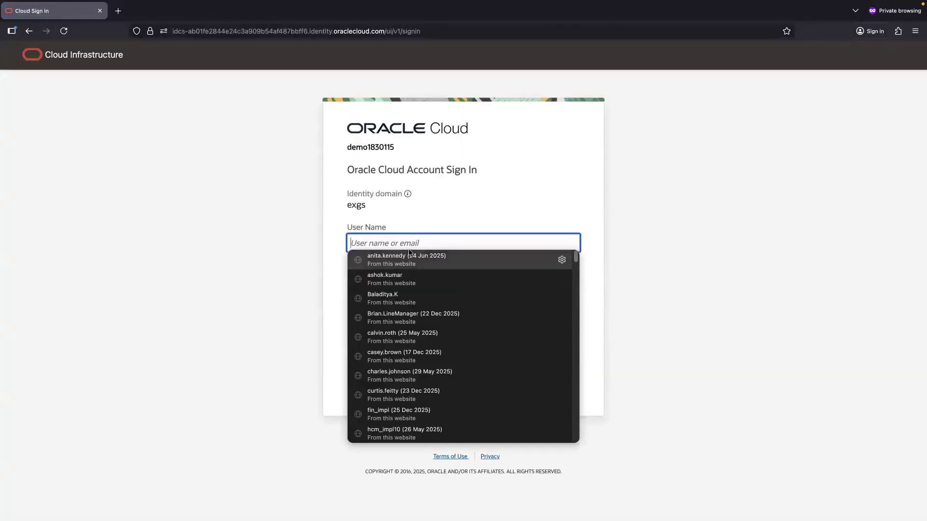
pyautogui.write('prasad')
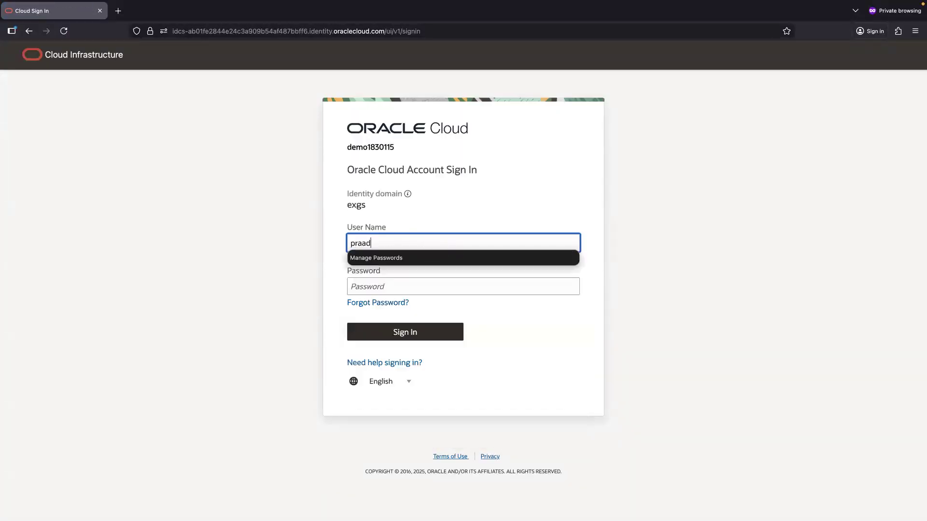
pyautogui.write('.k')
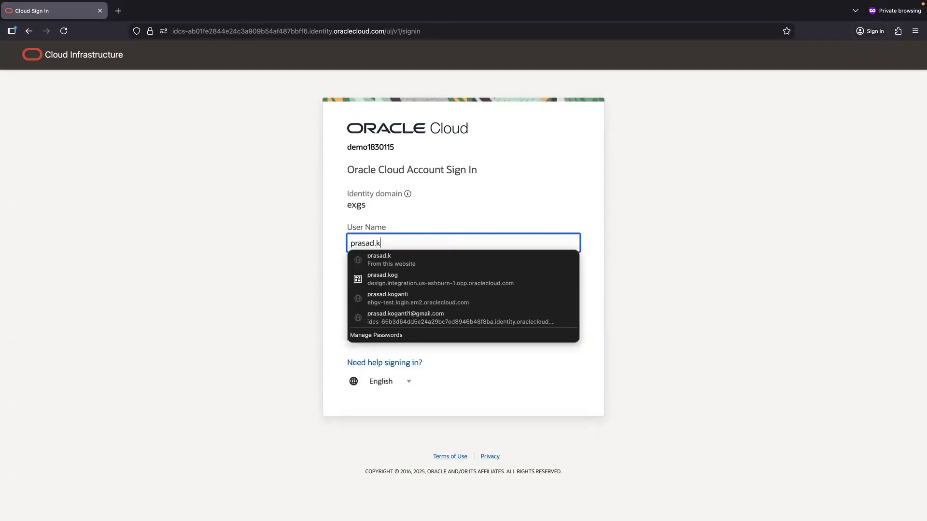
pyautogui.press('Tab')
pyautogui.write('•')
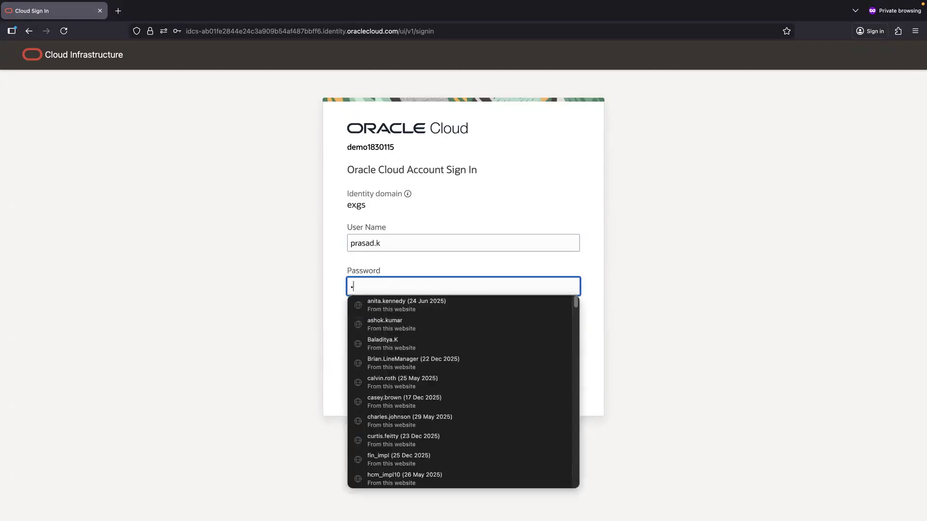
pyautogui.write('•••••••••')
pyautogui.press('Return')
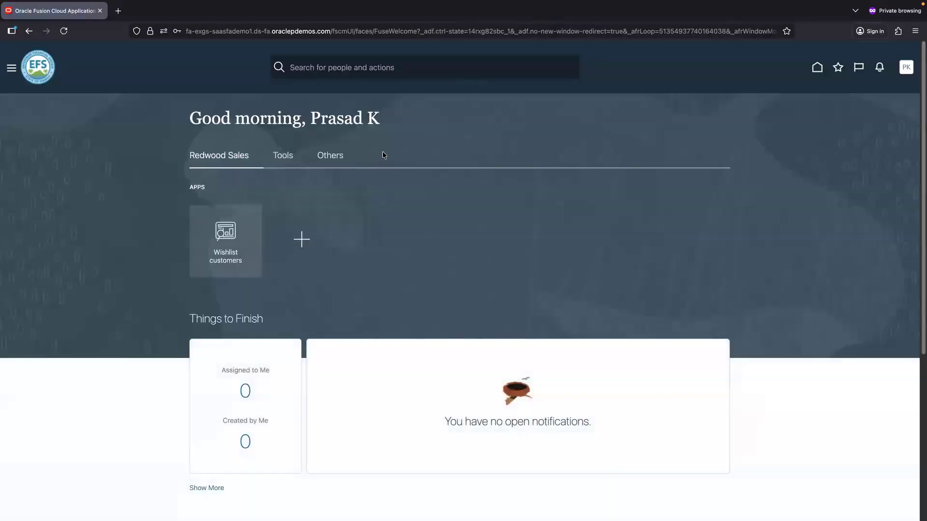
# Review which apps the employee can access in the Tools and Others groups of the home page
pyautogui.click(292, 158)
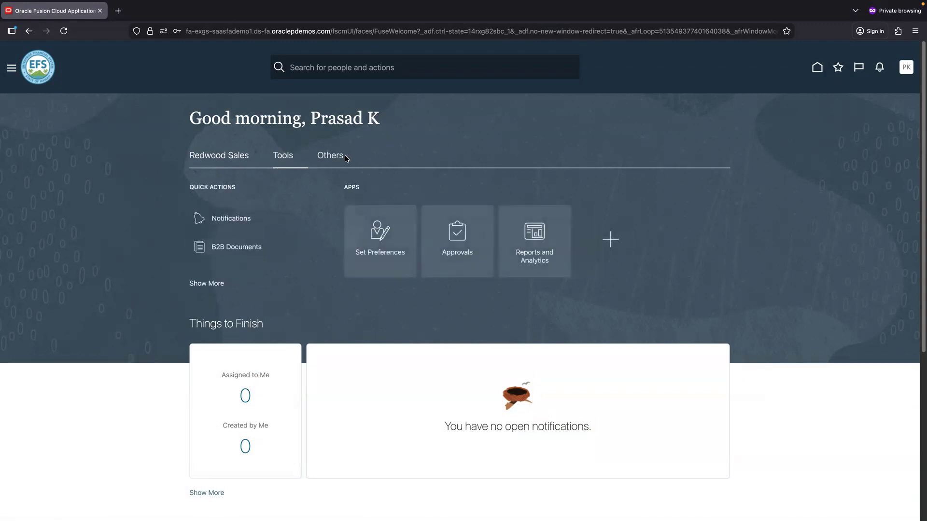
pyautogui.click(329, 161)
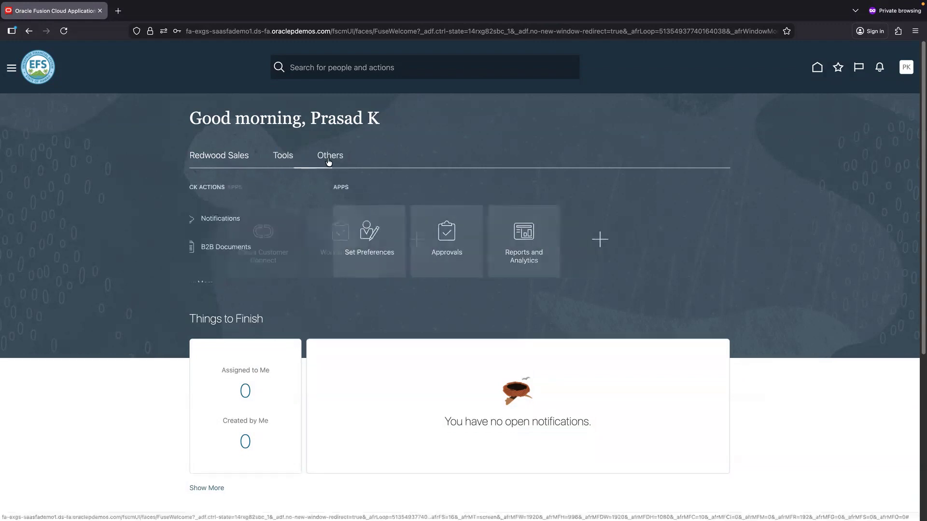
pyautogui.click(290, 159)
pyautogui.press('super+Tab')
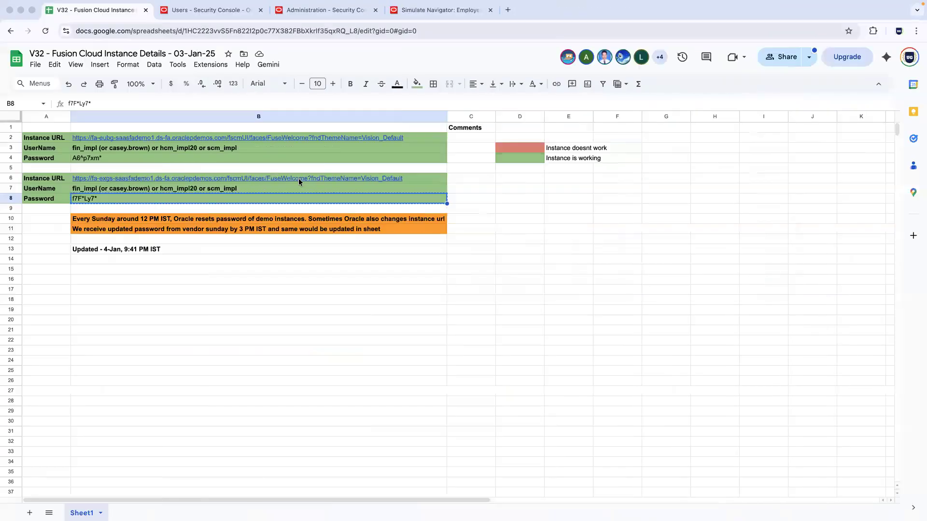
pyautogui.press('super+Tab')
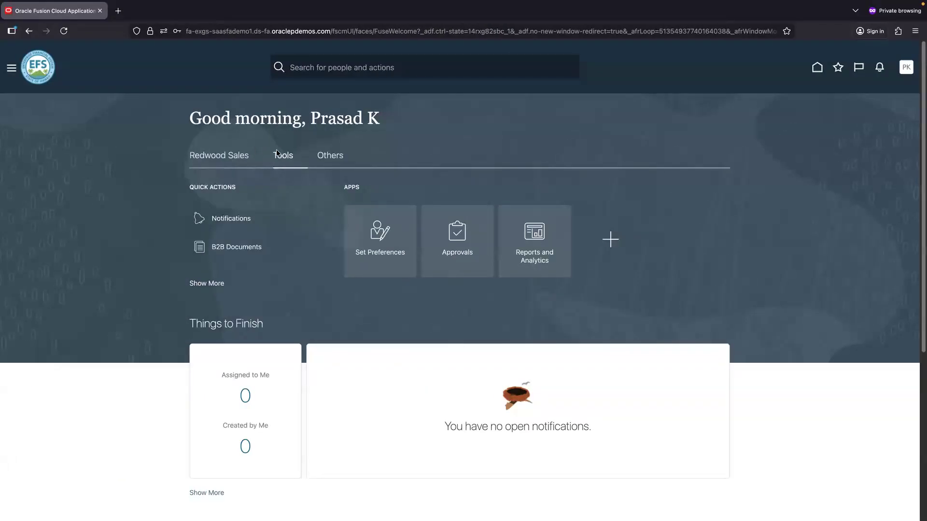
# Switch to Chrome and take the instance details spreadsheet's window out of full screen
pyautogui.press('super+Tab')
pyautogui.press('super+Tab')
pyautogui.press('super+Tab')
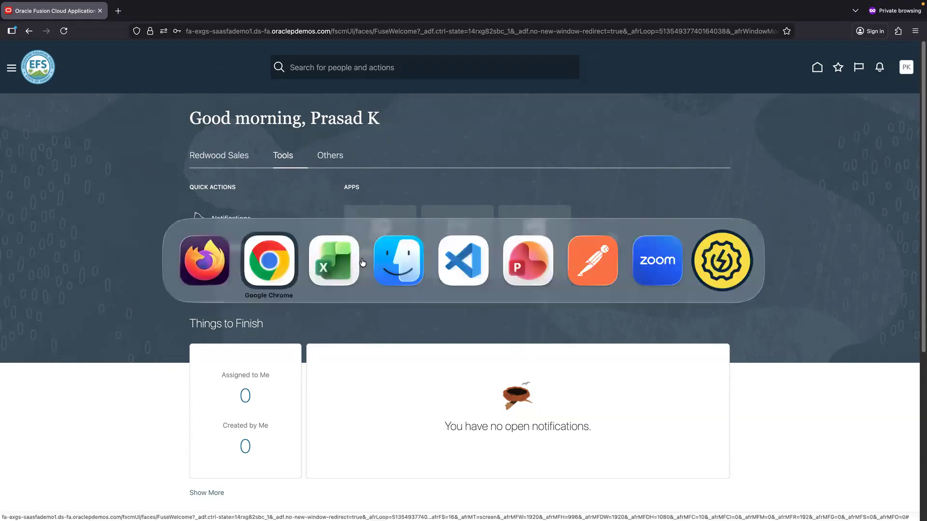
pyautogui.click(360, 262)
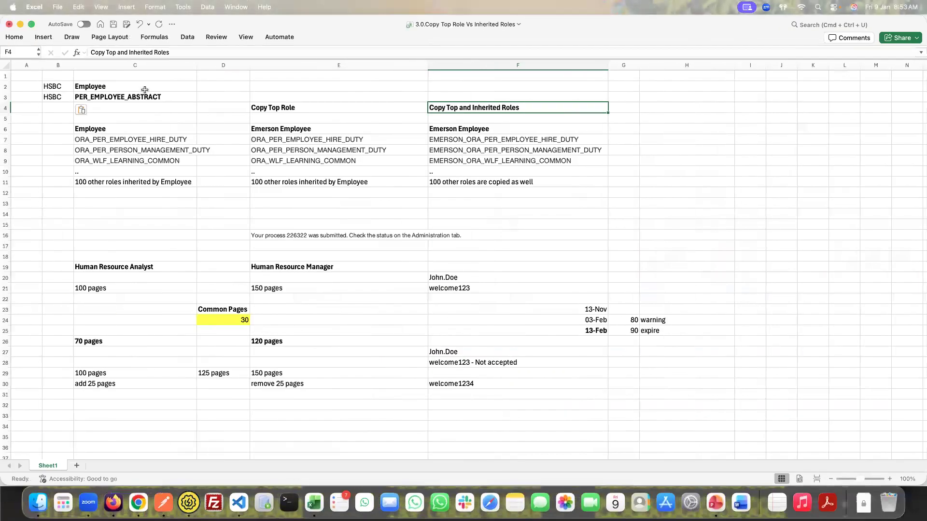
pyautogui.click(133, 502)
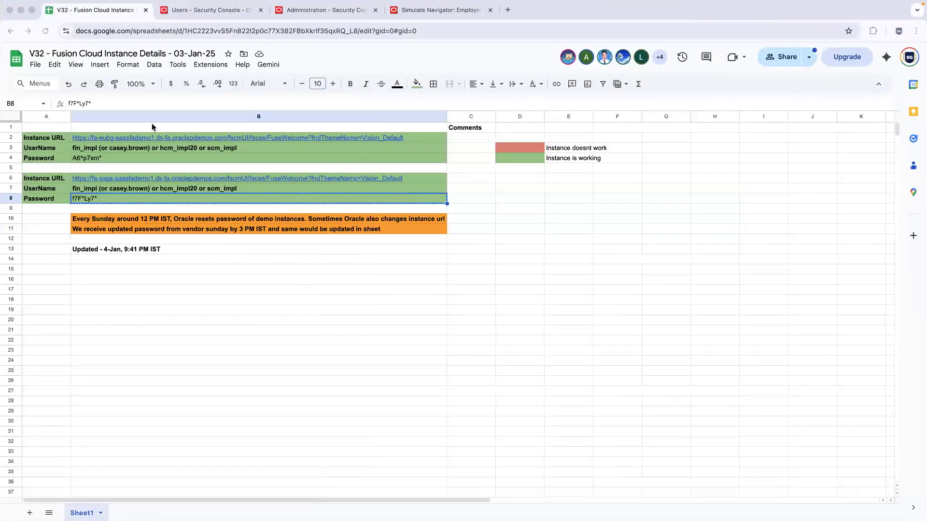
pyautogui.click(31, 24)
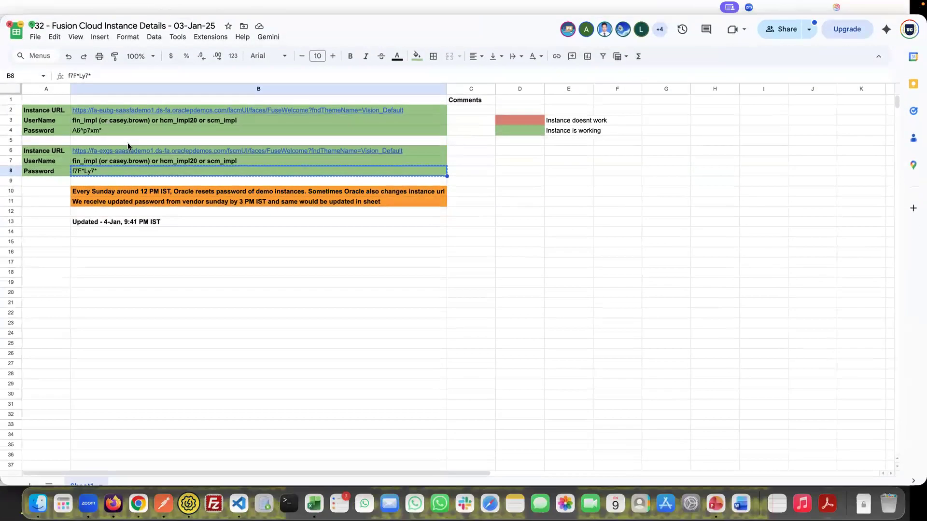
# Copy the fa-exgs-saasfademo1 instance URL from row 6 of the spreadsheet and load it in a new Incognito window
pyautogui.click(135, 195)
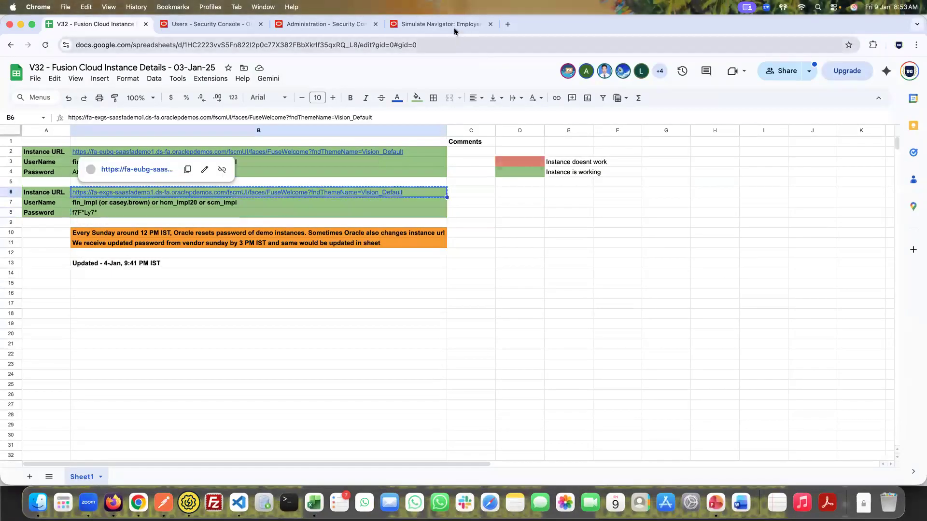
pyautogui.click(454, 27)
pyautogui.click(916, 45)
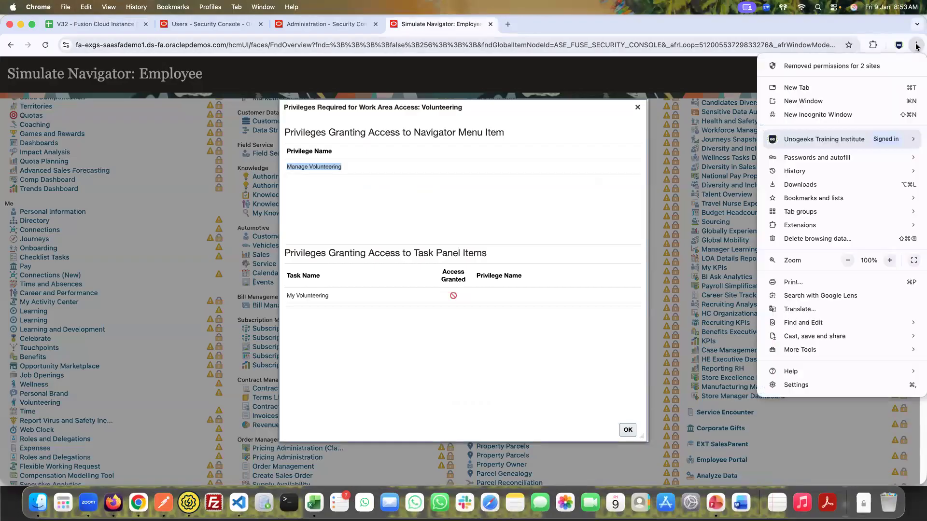
pyautogui.click(845, 115)
pyautogui.write('https://fa-exgs-saasfademo1.ds-fa.oraclepdemos.com/fscmUI/faces/FuseWelcome?fndThemeName=Vision_Default')
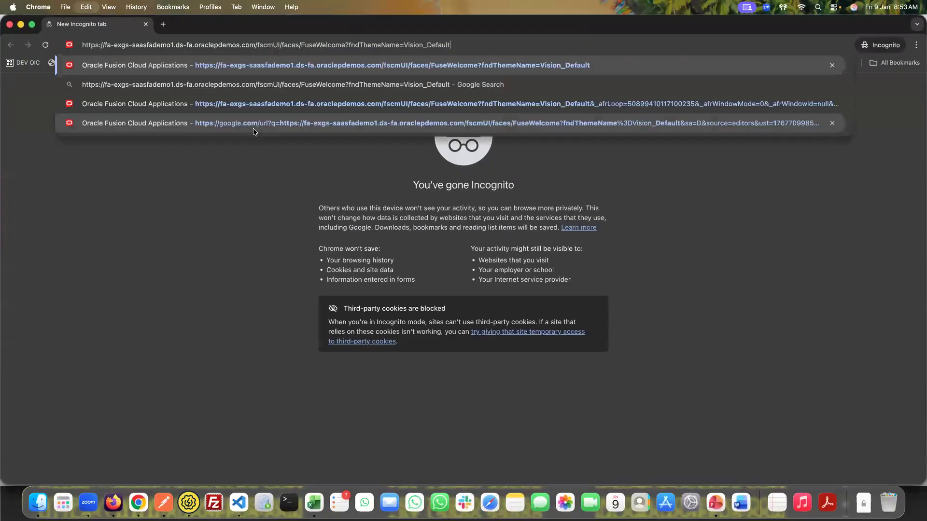
pyautogui.press('Return')
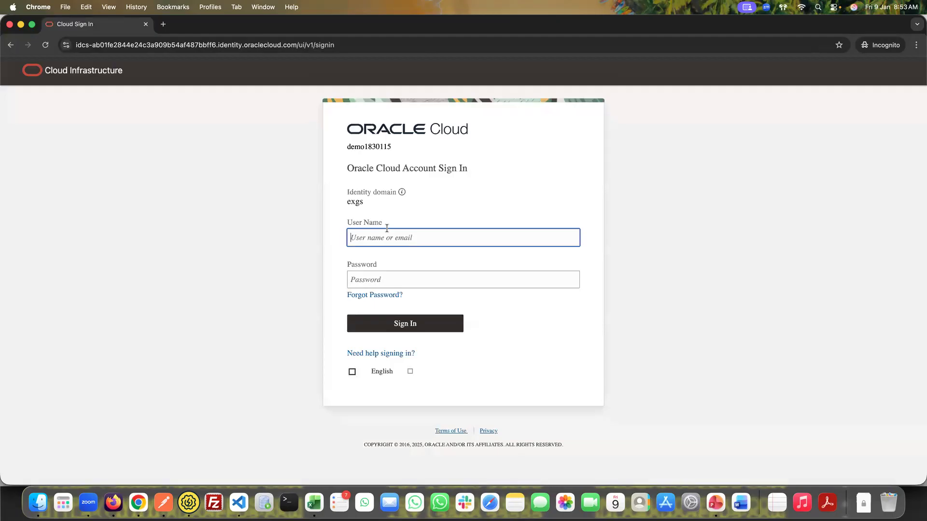
# Sign in to Oracle Cloud in the Incognito window with the employee's user name and account password
pyautogui.write('prasad.k')
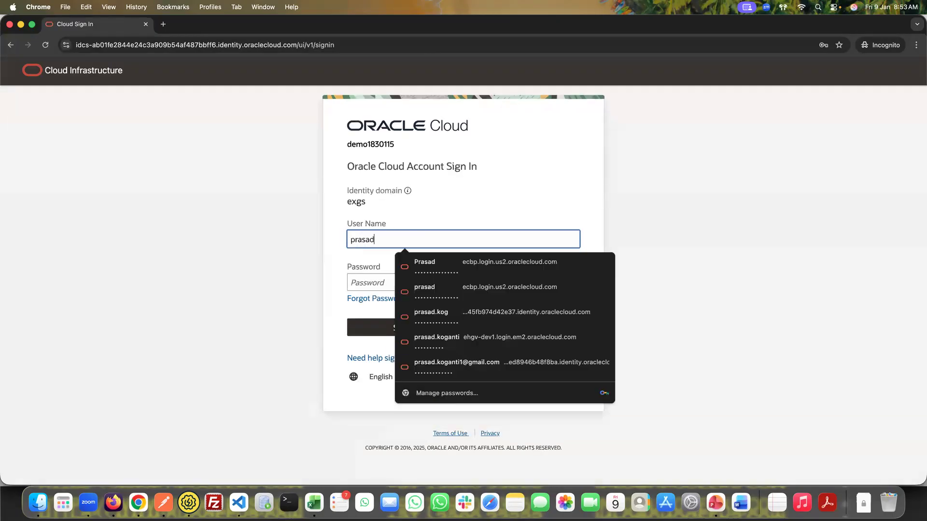
pyautogui.press('Tab')
pyautogui.press('super+v')
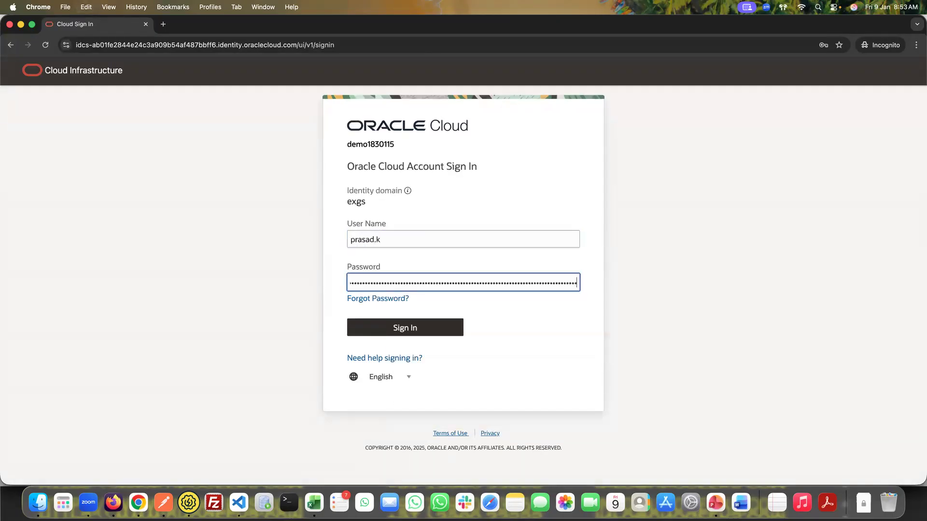
pyautogui.press('super+a')
pyautogui.write('••••••••••')
pyautogui.click(423, 331)
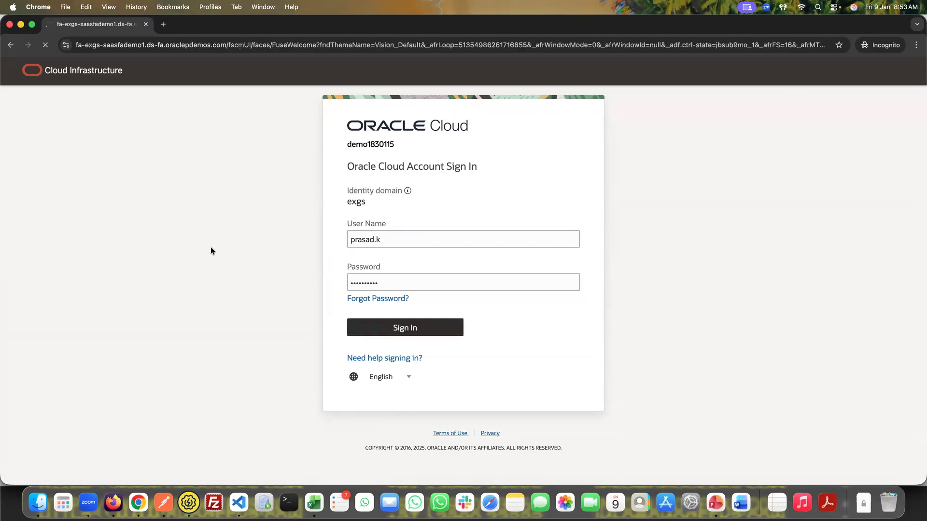